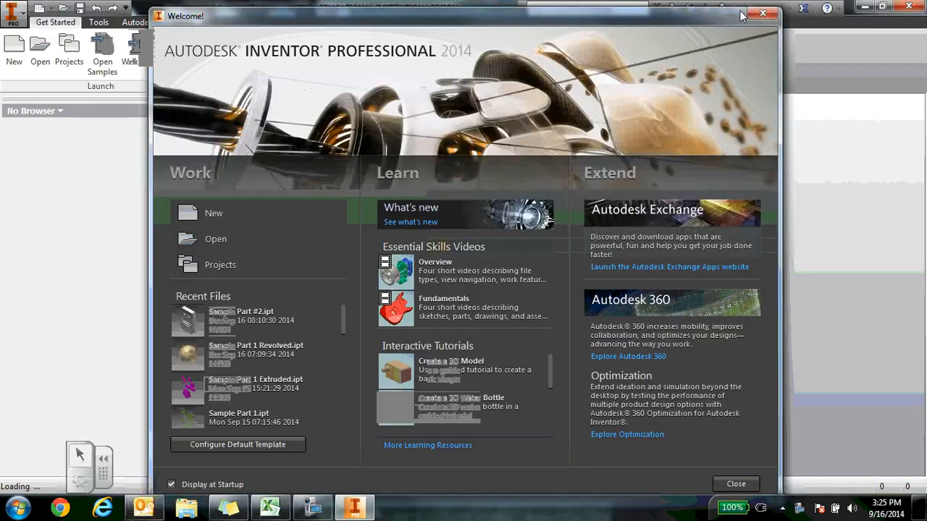
- Dismiss the welcome window and create a new part from the Standard.ipt template
{"action": "left_click", "coordinate": [754, 14]}
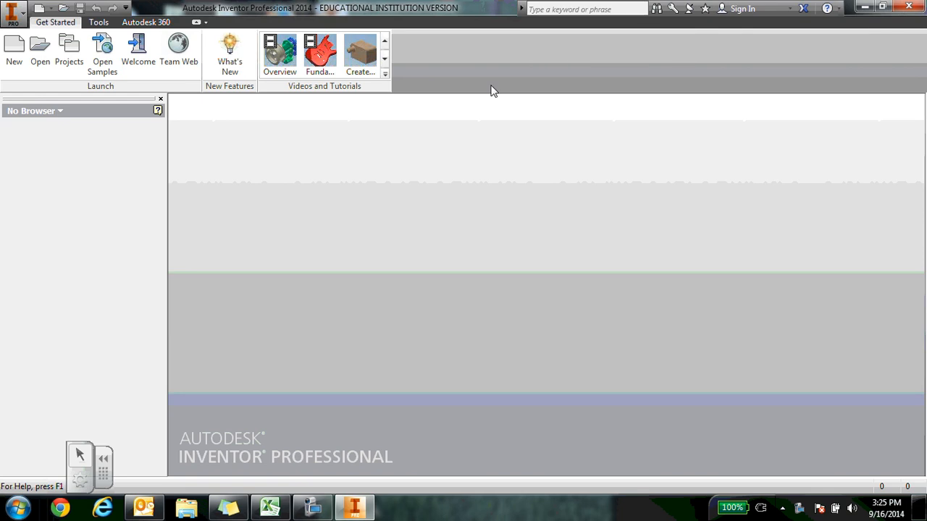
{"action": "left_click", "coordinate": [14, 64]}
{"action": "left_click", "coordinate": [442, 166]}
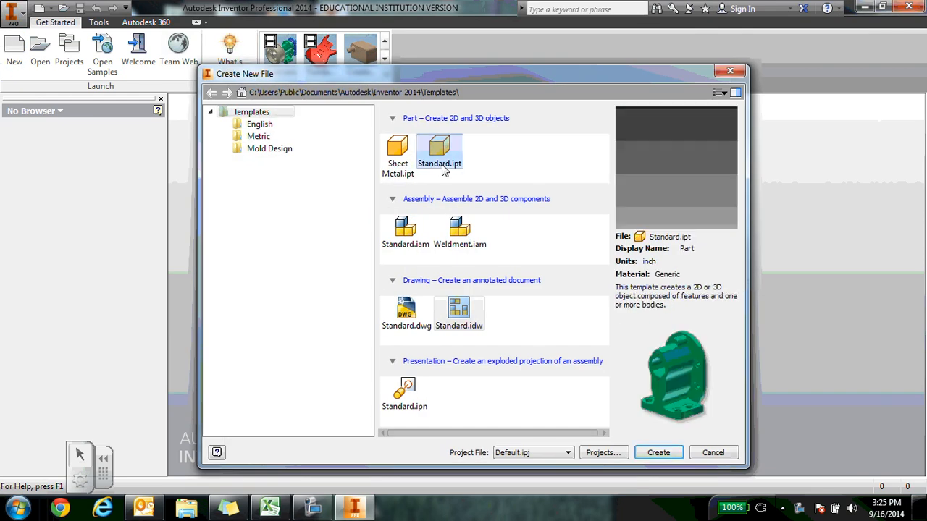
{"action": "left_click", "coordinate": [671, 449]}
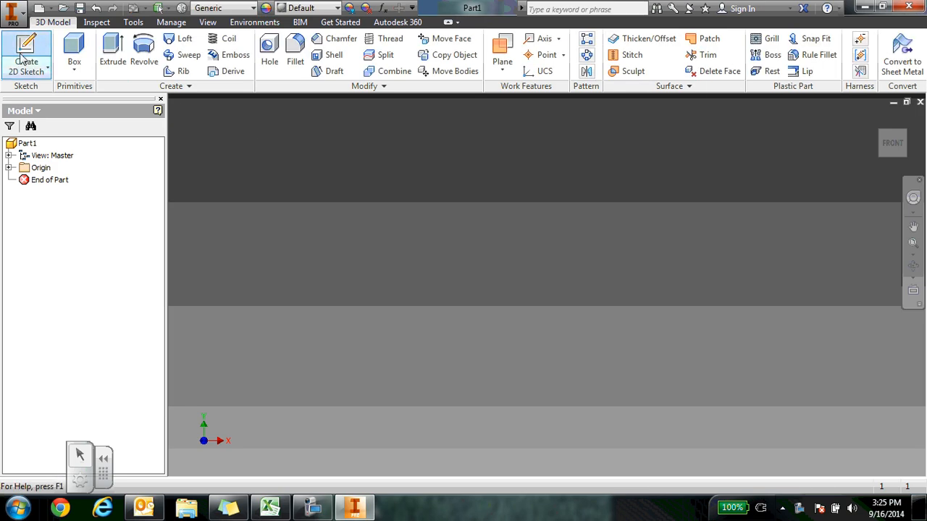
- Start a 2D sketch on the XY Plane and draw a two-point rectangle about 1.4 in wide around the origin
{"action": "left_click", "coordinate": [24, 56]}
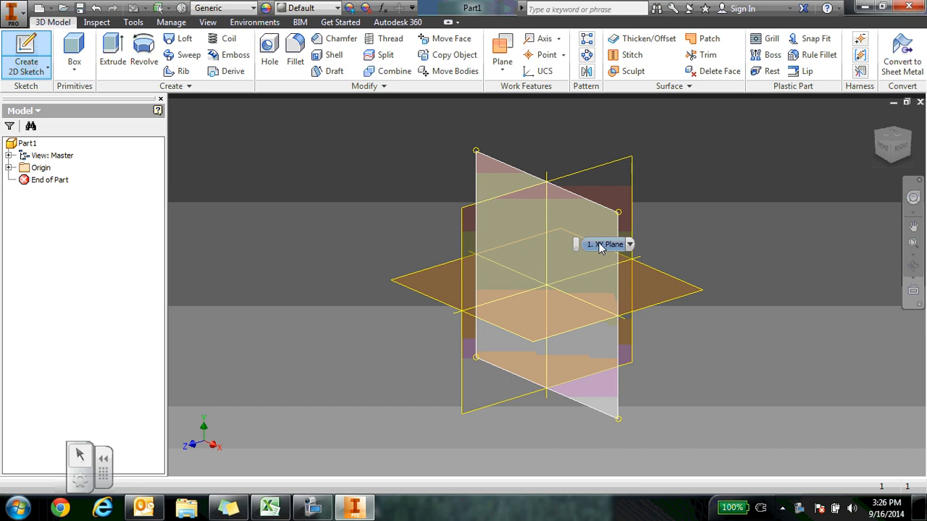
{"action": "left_click", "coordinate": [599, 242]}
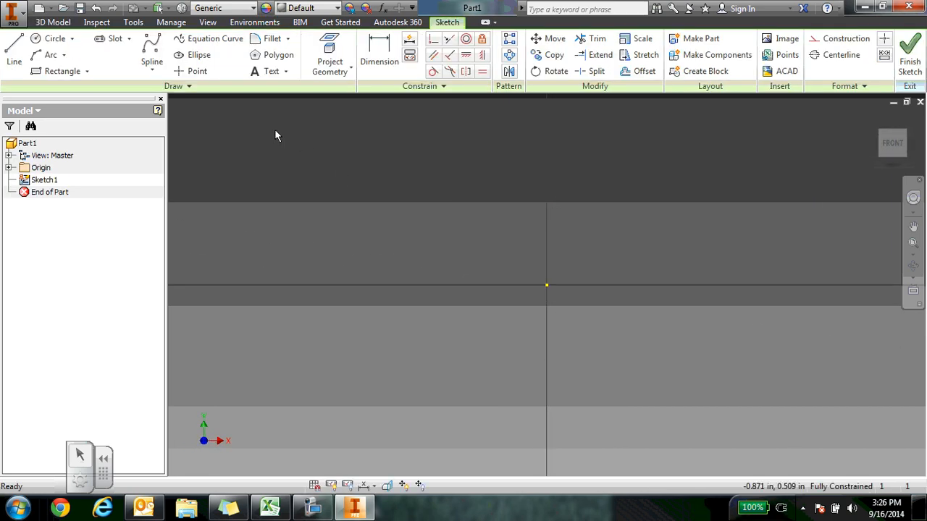
{"action": "left_click", "coordinate": [57, 71]}
{"action": "left_click", "coordinate": [350, 137]}
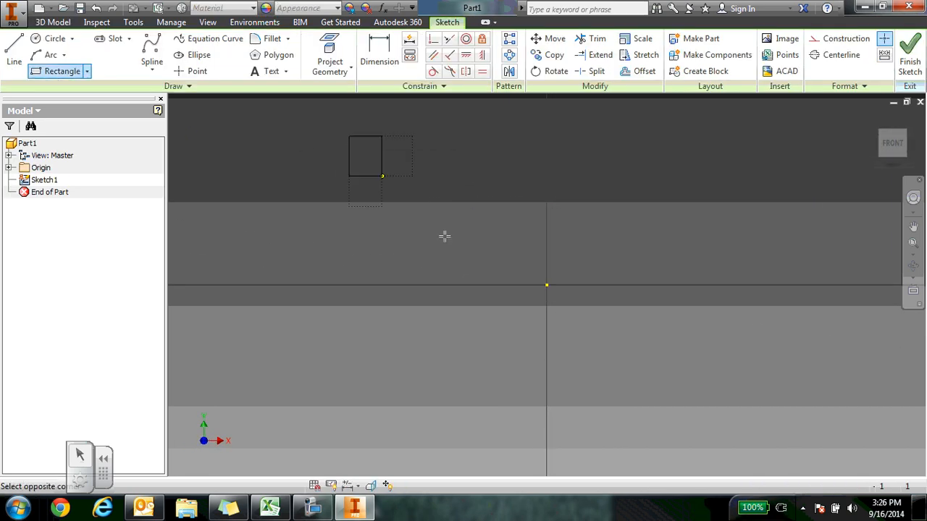
{"action": "left_click", "coordinate": [742, 414]}
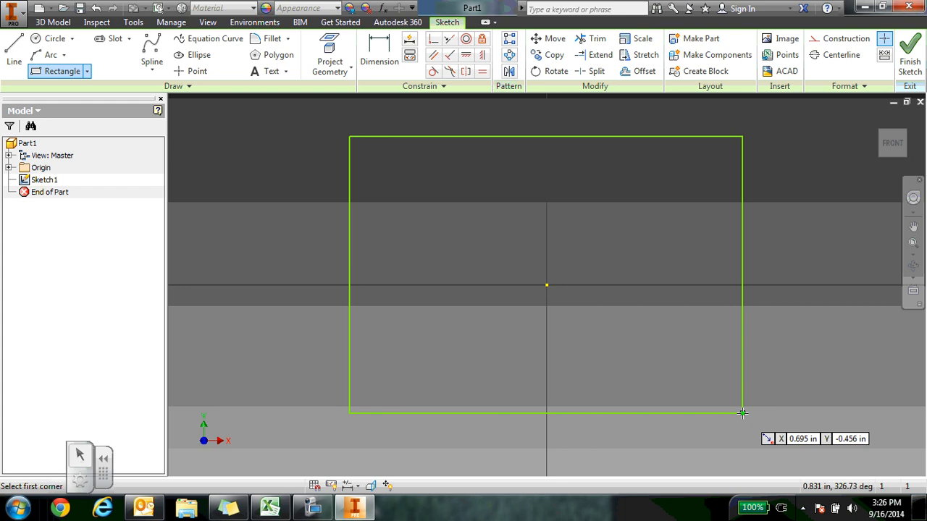
{"action": "right_click", "coordinate": [762, 419]}
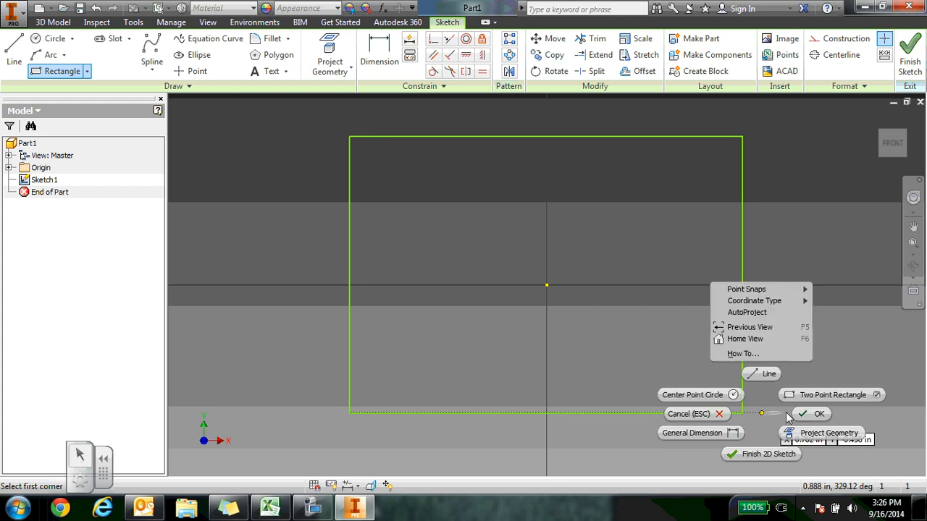
{"action": "left_click", "coordinate": [812, 412]}
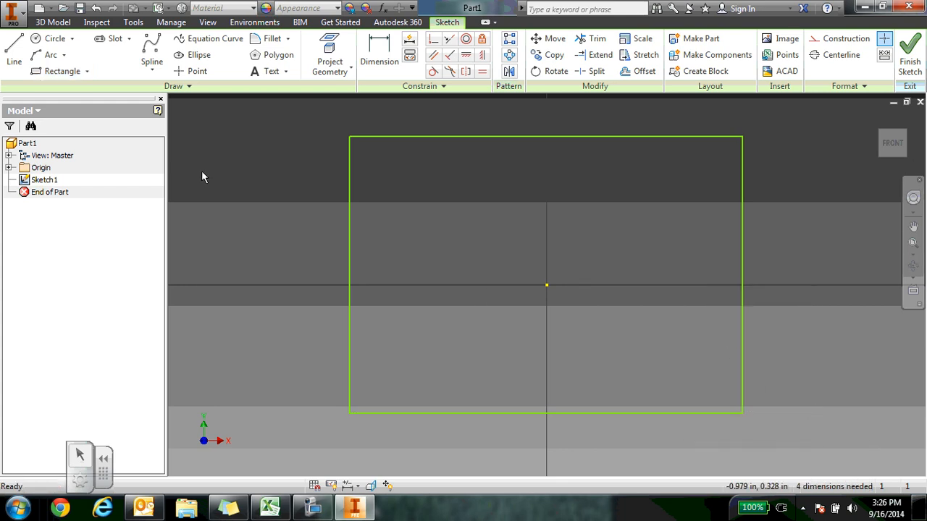
- Dimension the rectangle's upper edge and set its width to 7 in
{"action": "left_click", "coordinate": [58, 71]}
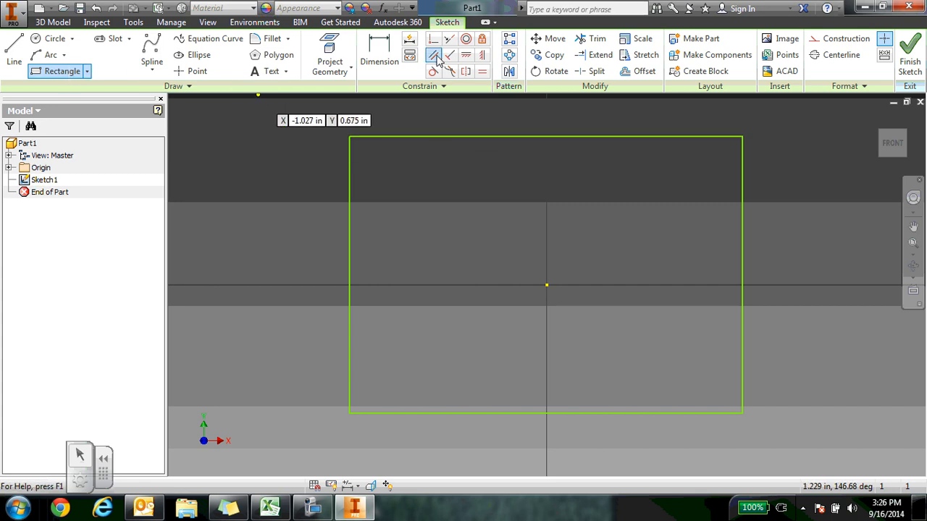
{"action": "left_click", "coordinate": [391, 57]}
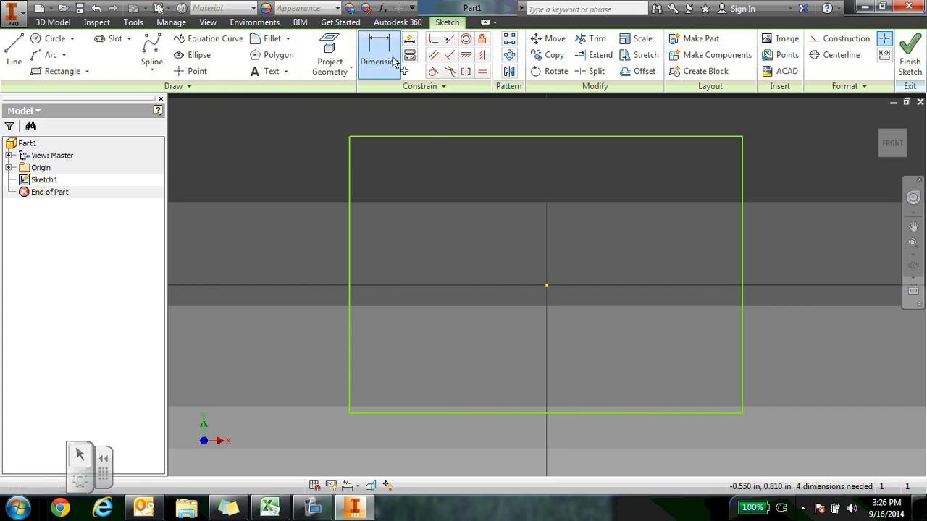
{"action": "left_click", "coordinate": [433, 132]}
{"action": "left_click", "coordinate": [432, 118]}
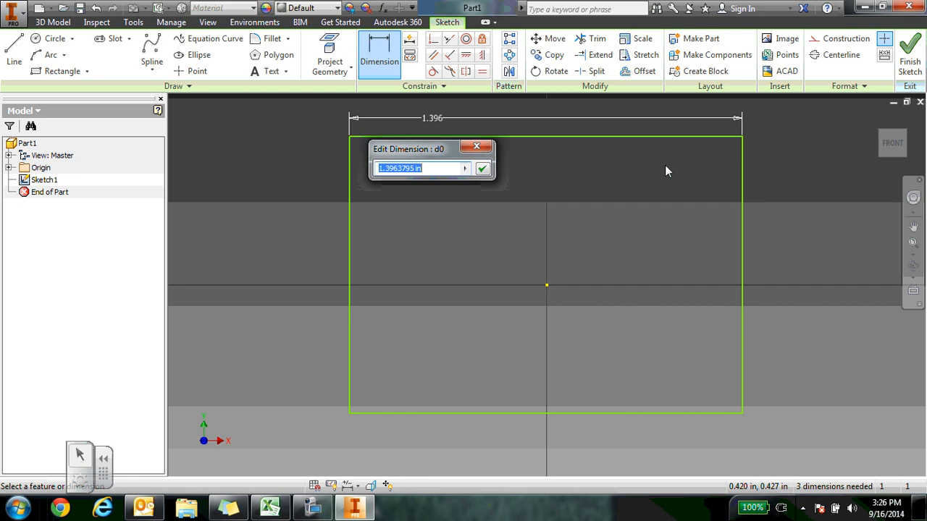
{"action": "type", "text": "7"}
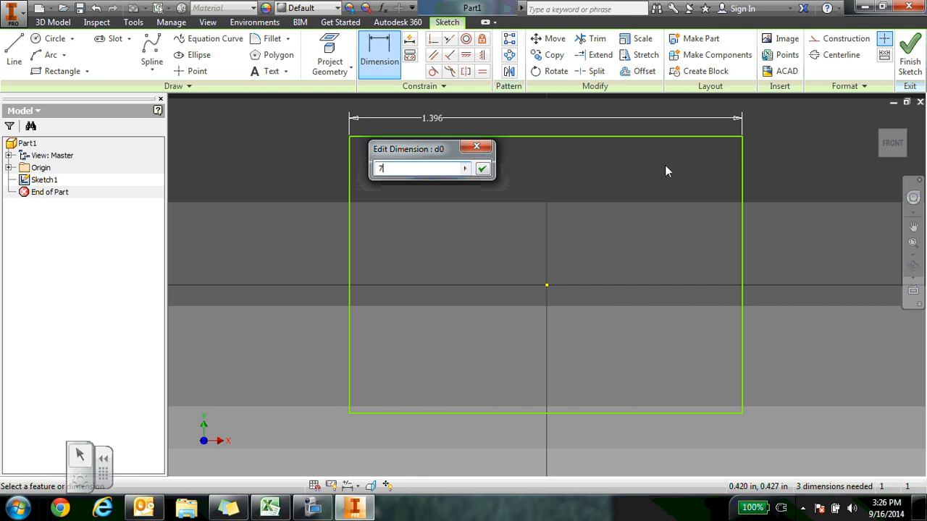
{"action": "left_click", "coordinate": [483, 169]}
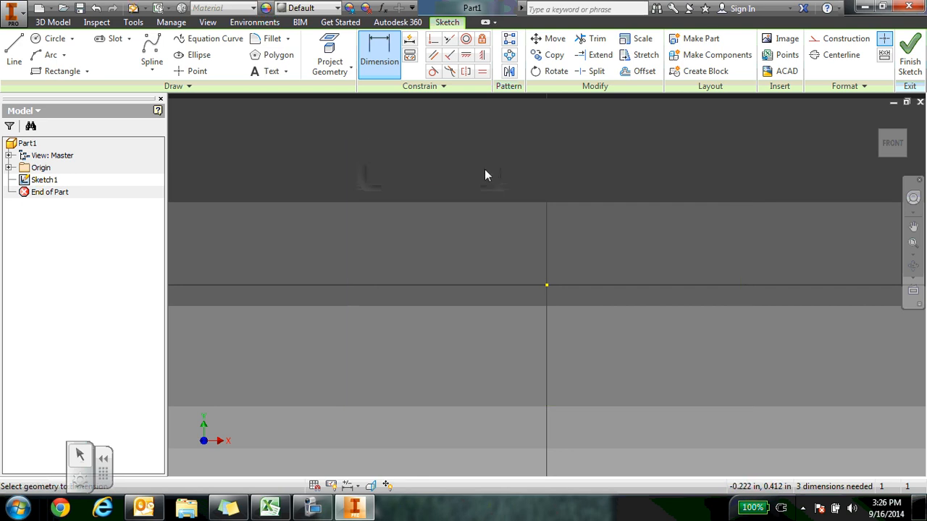
- Dimension the rectangle's vertical side and set its height to 7 in
{"action": "left_click", "coordinate": [911, 245]}
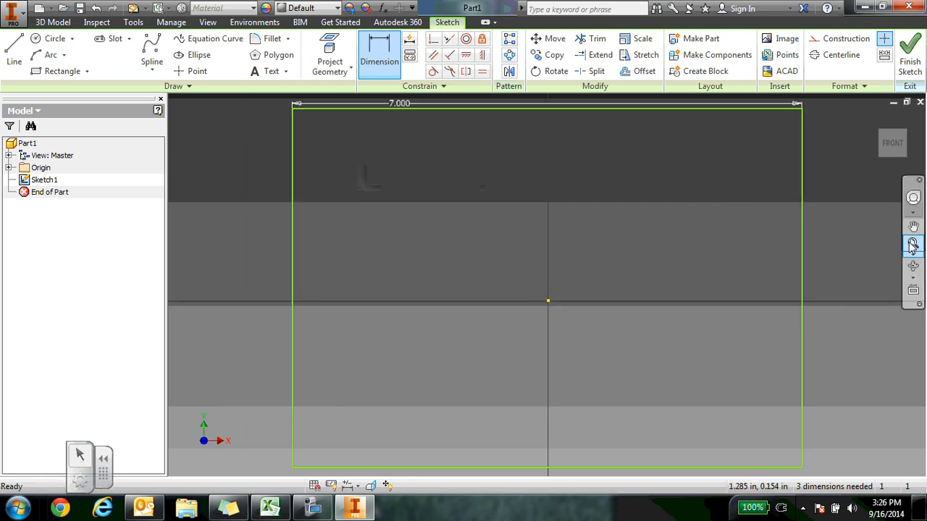
{"action": "left_click", "coordinate": [795, 262]}
{"action": "left_click", "coordinate": [821, 259]}
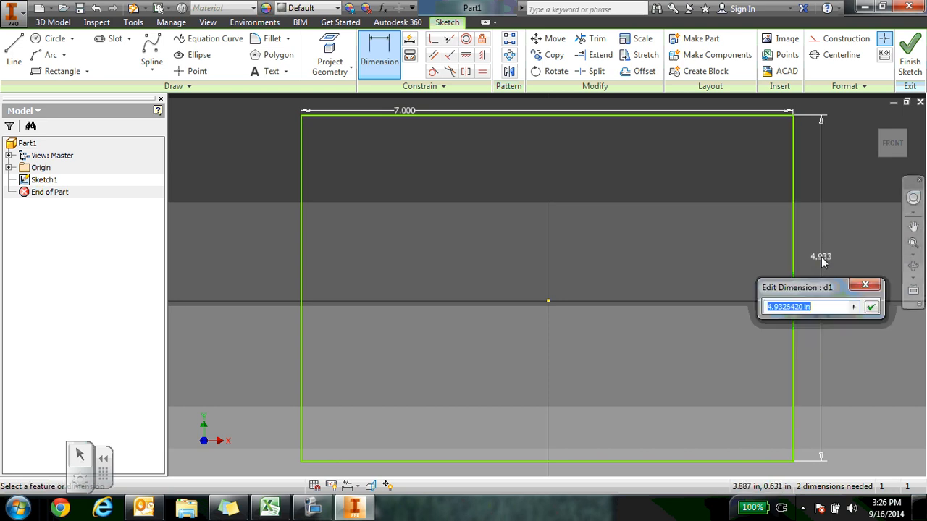
{"action": "type", "text": "7"}
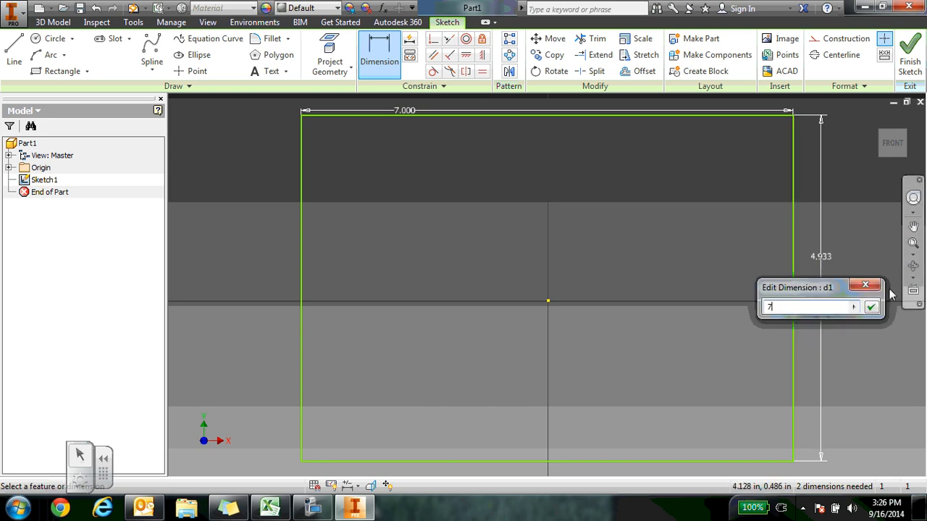
{"action": "left_click", "coordinate": [871, 307]}
{"action": "left_click", "coordinate": [913, 243]}
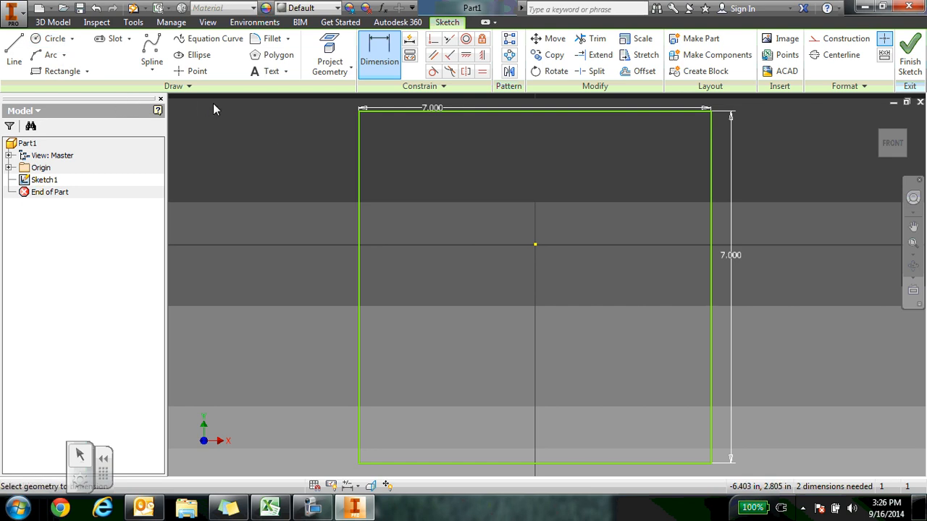
- Draw a second two-point rectangle inside the square, from about (-2.1, 1.4) in to about (2.2, -3.2) in
{"action": "left_click", "coordinate": [59, 71]}
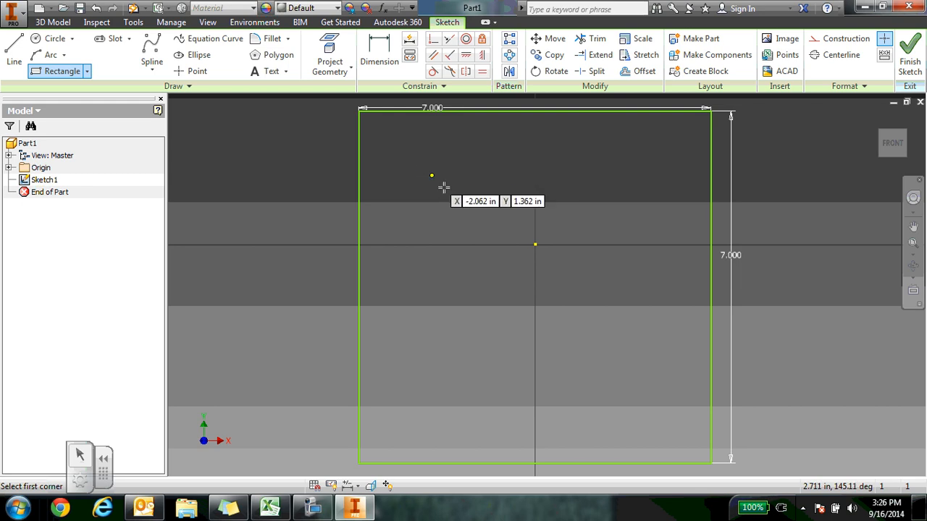
{"action": "left_click", "coordinate": [431, 176]}
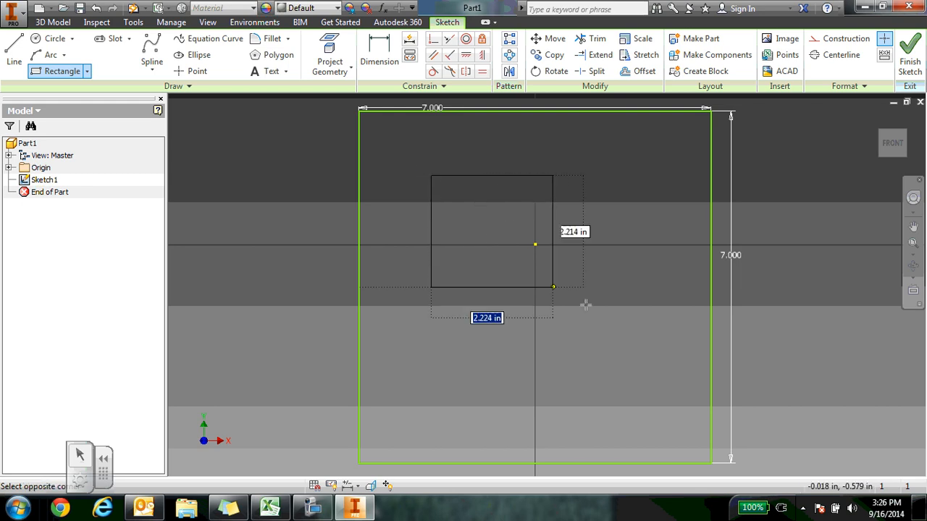
{"action": "left_click", "coordinate": [648, 405]}
{"action": "right_click", "coordinate": [649, 406]}
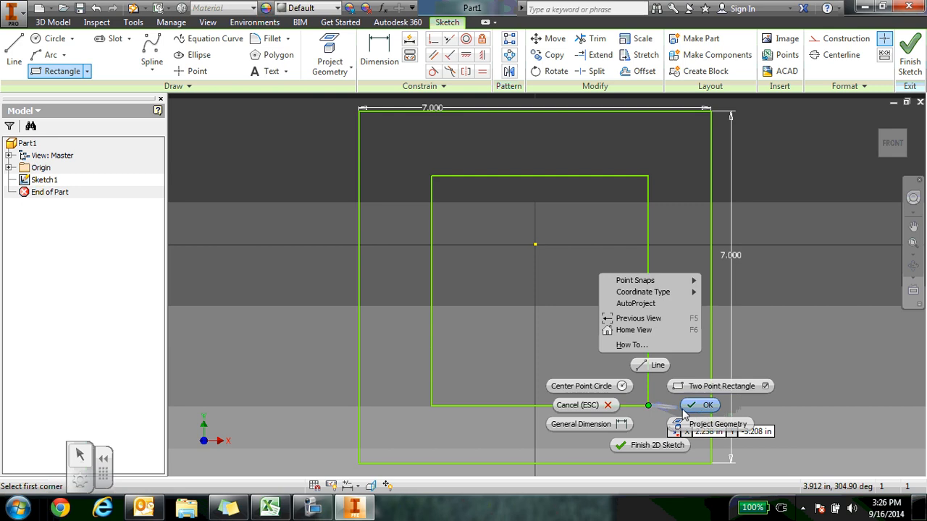
{"action": "left_click", "coordinate": [703, 407]}
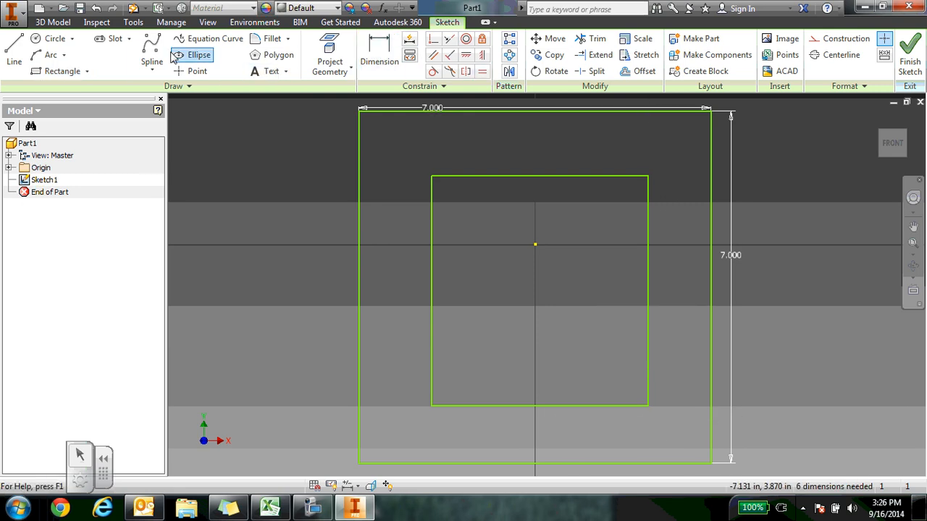
- Draw a wavy seven-point interpolation spline that weaves above and below the inner rectangle's upper edge across its width
{"action": "left_click", "coordinate": [160, 72]}
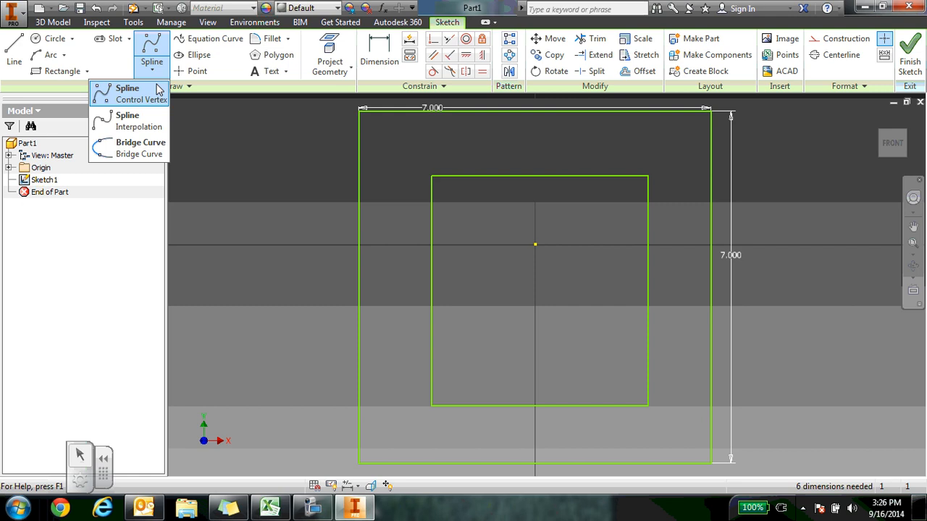
{"action": "left_click", "coordinate": [139, 122]}
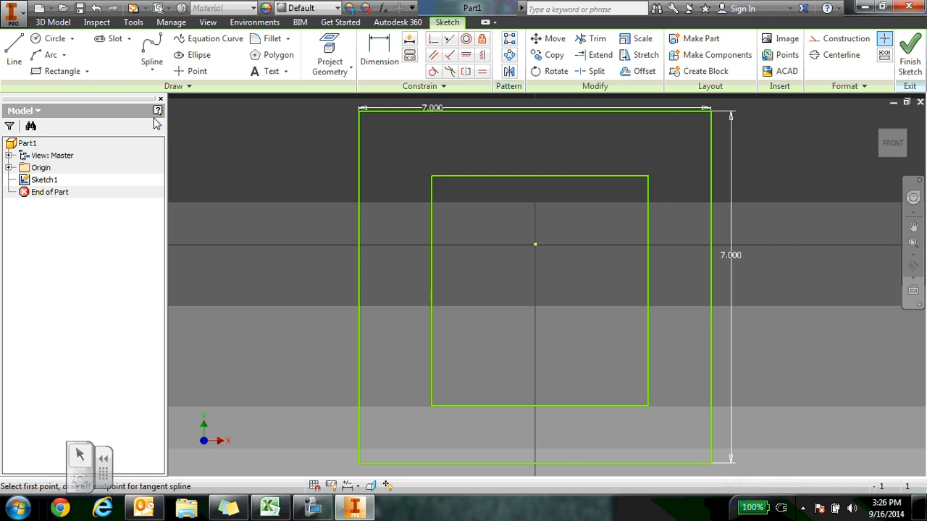
{"action": "left_click", "coordinate": [431, 157]}
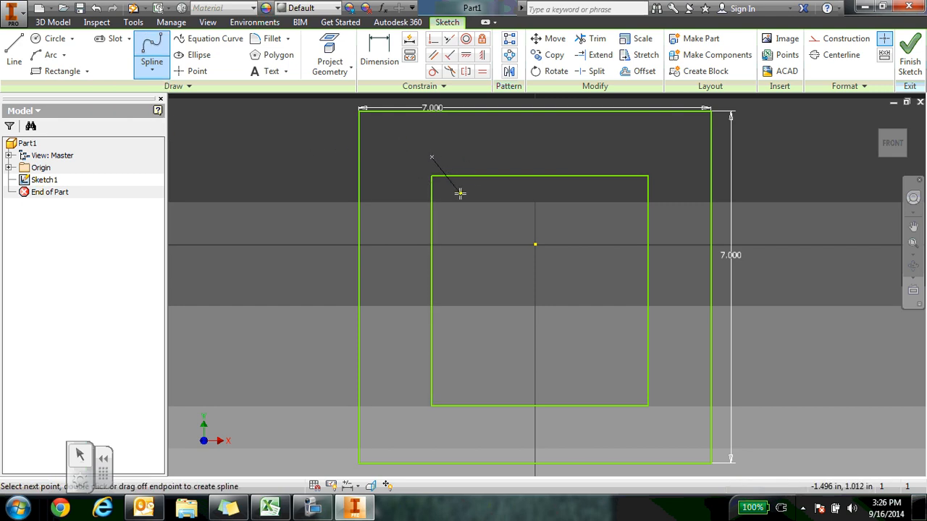
{"action": "left_click", "coordinate": [467, 188]}
{"action": "left_click", "coordinate": [496, 168]}
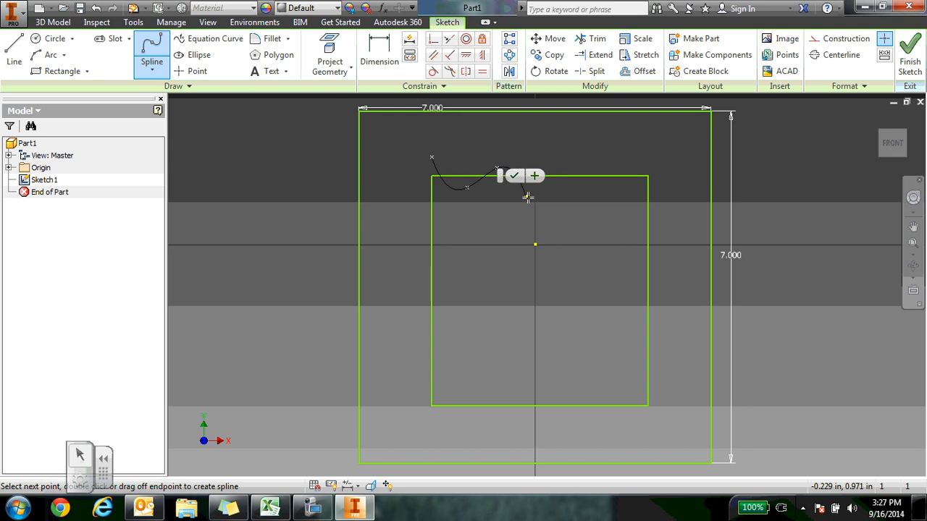
{"action": "left_click", "coordinate": [534, 197]}
{"action": "left_click", "coordinate": [579, 161]}
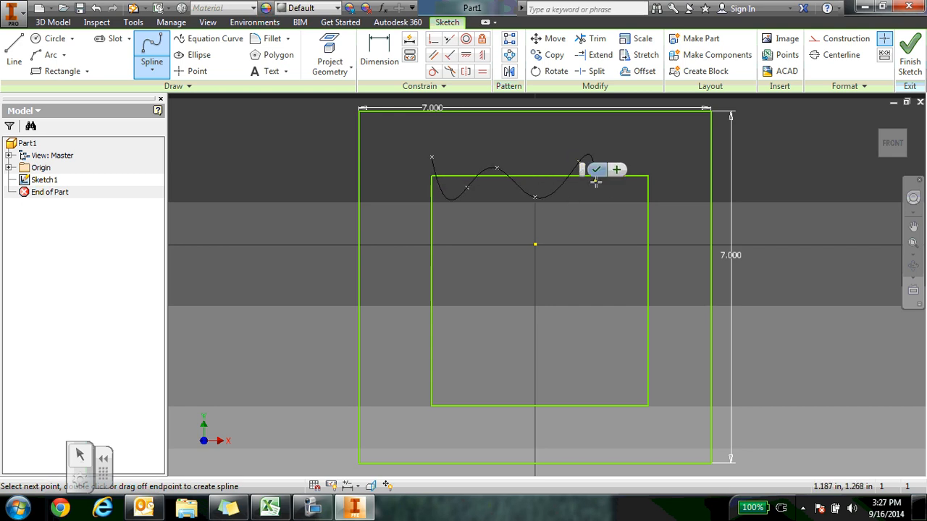
{"action": "left_click", "coordinate": [617, 196]}
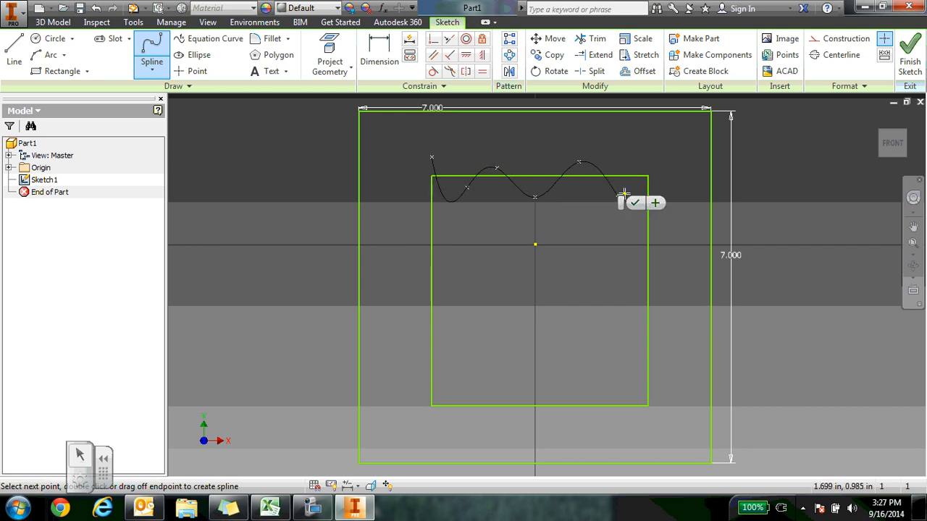
{"action": "left_click", "coordinate": [646, 162]}
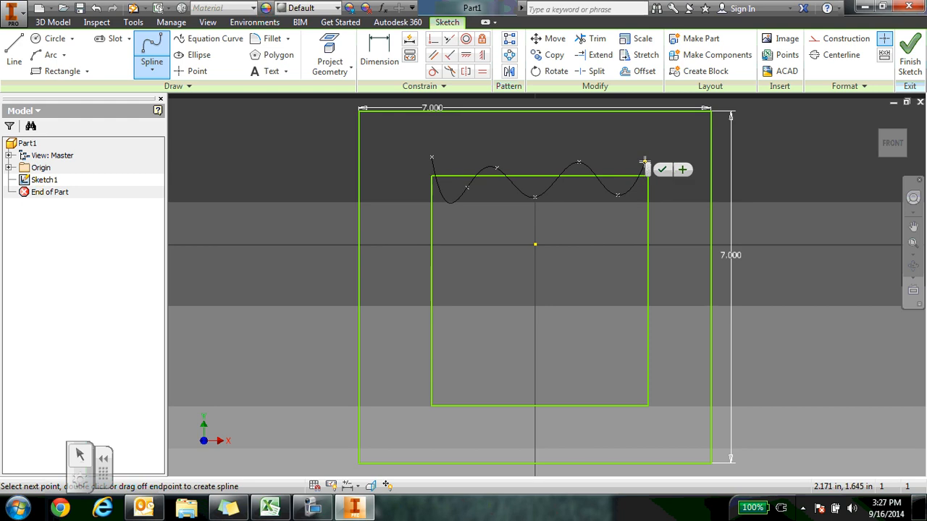
{"action": "left_click", "coordinate": [663, 171]}
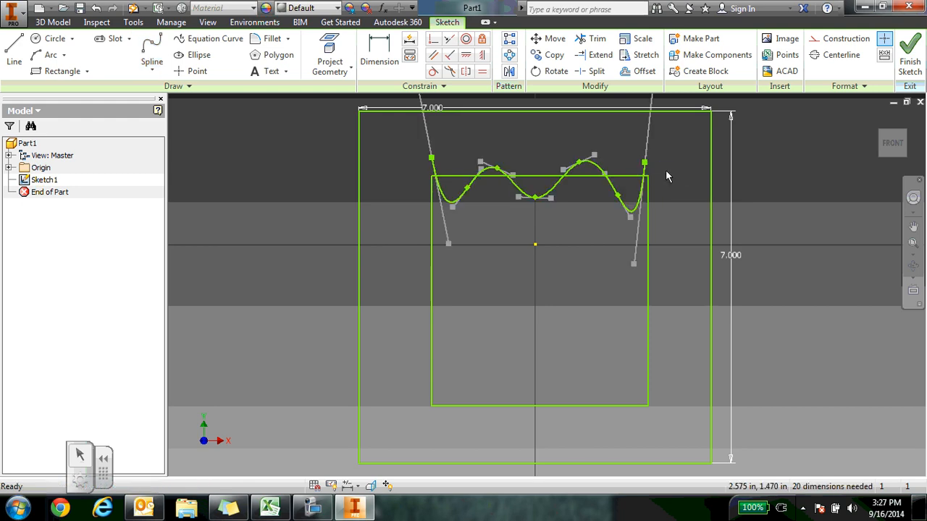
- Trim the spline's two end pieces and its two humps that rise above the inner rectangle's upper edge
{"action": "scroll", "coordinate": [588, 164], "scroll_direction": "down", "scroll_amount": 2}
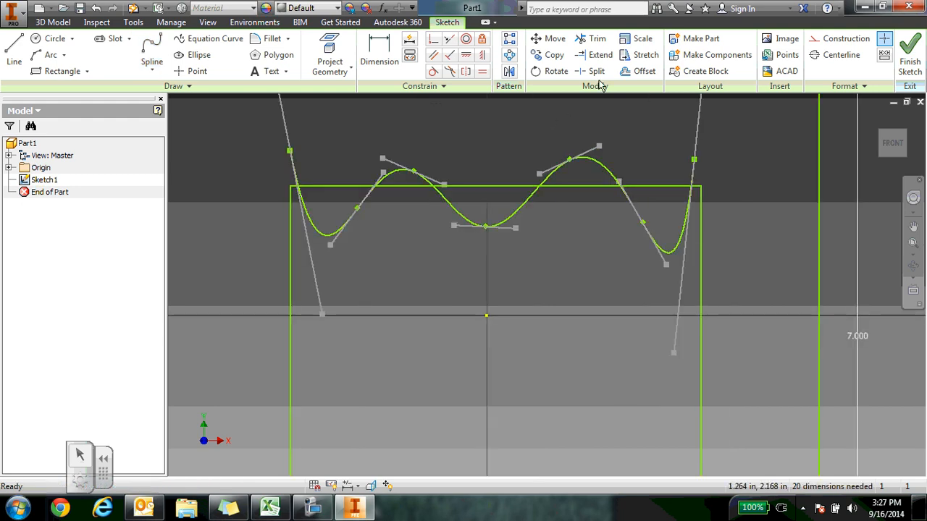
{"action": "left_click", "coordinate": [592, 40]}
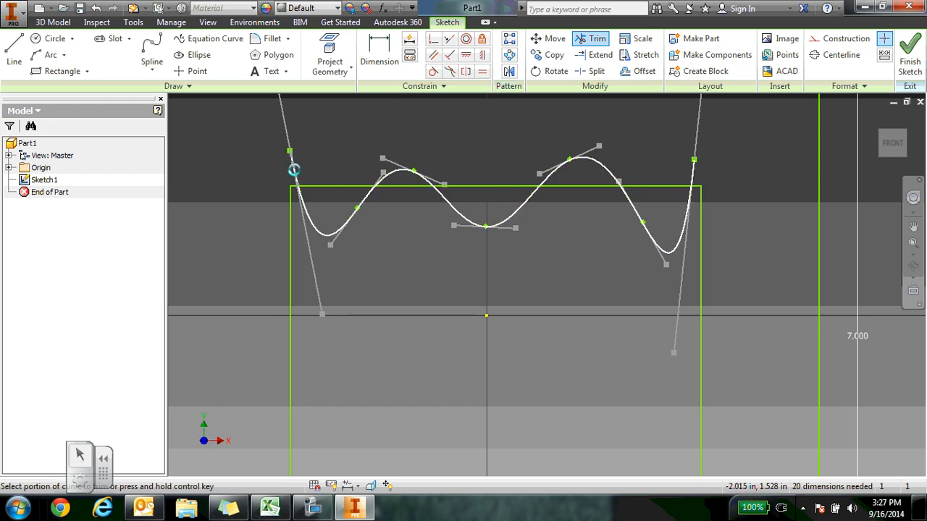
{"action": "left_click", "coordinate": [294, 169]}
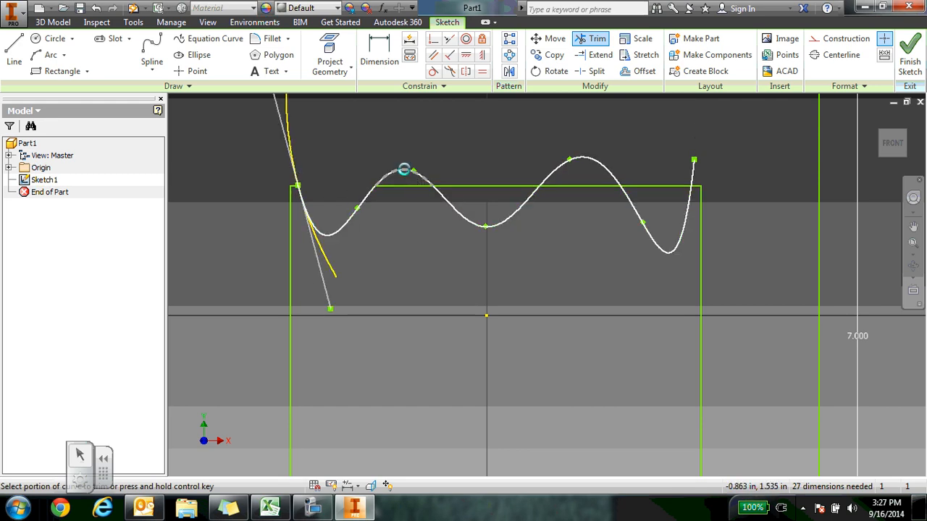
{"action": "left_click", "coordinate": [403, 169]}
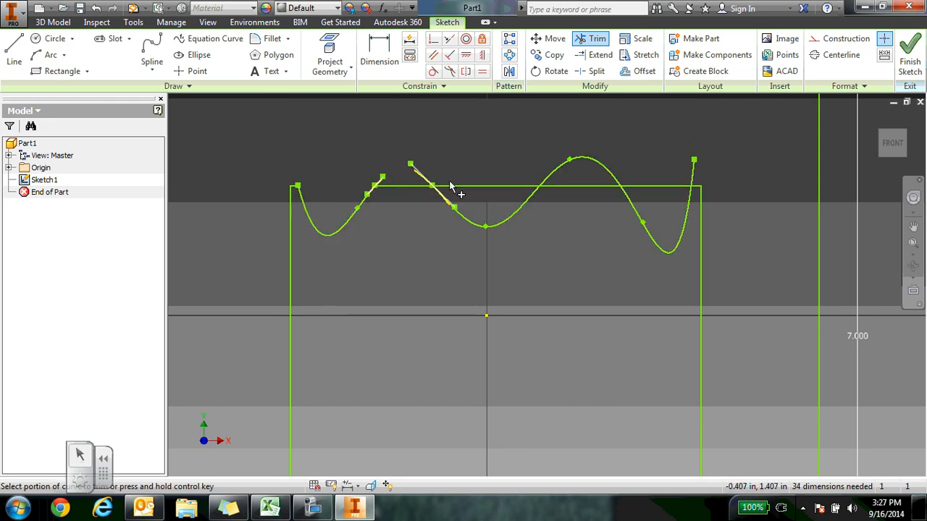
{"action": "left_click", "coordinate": [565, 168]}
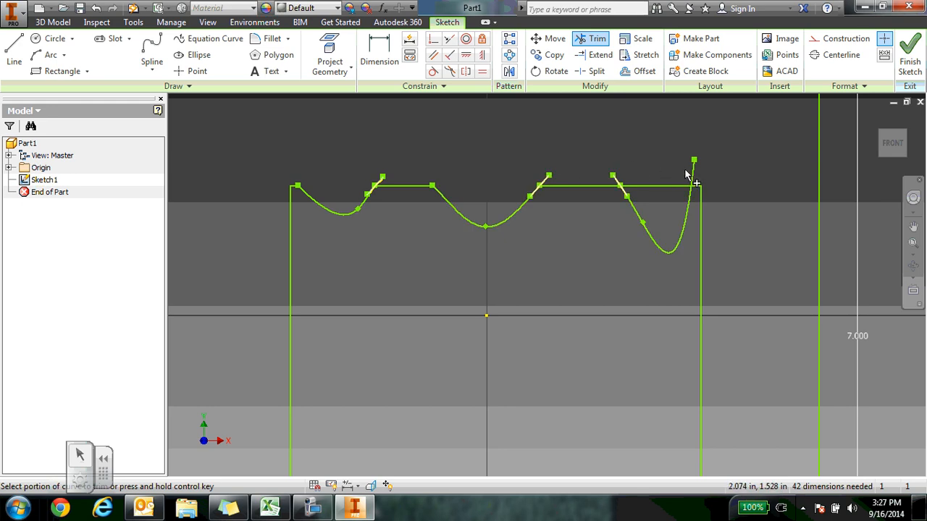
{"action": "left_click", "coordinate": [689, 178]}
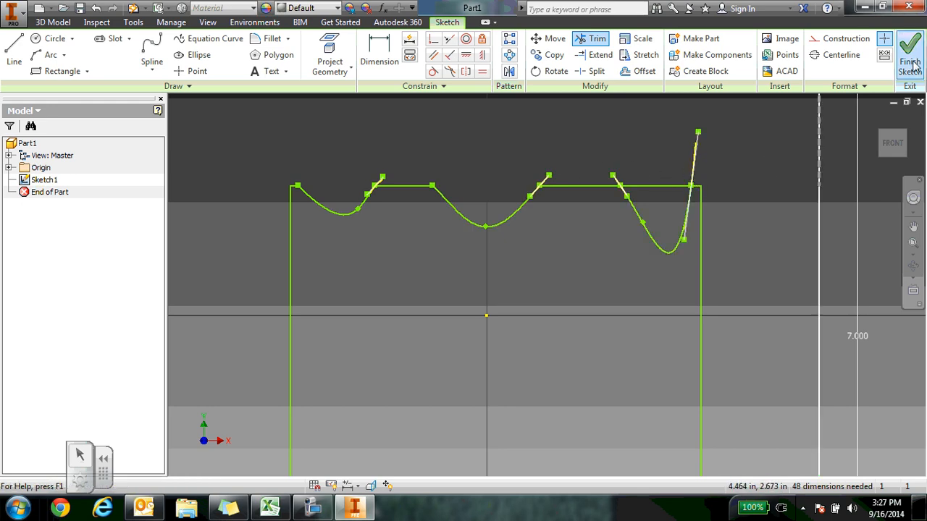
- Finish the sketch with the trimmed spline
{"action": "scroll", "coordinate": [783, 157], "scroll_direction": "up", "scroll_amount": 2}
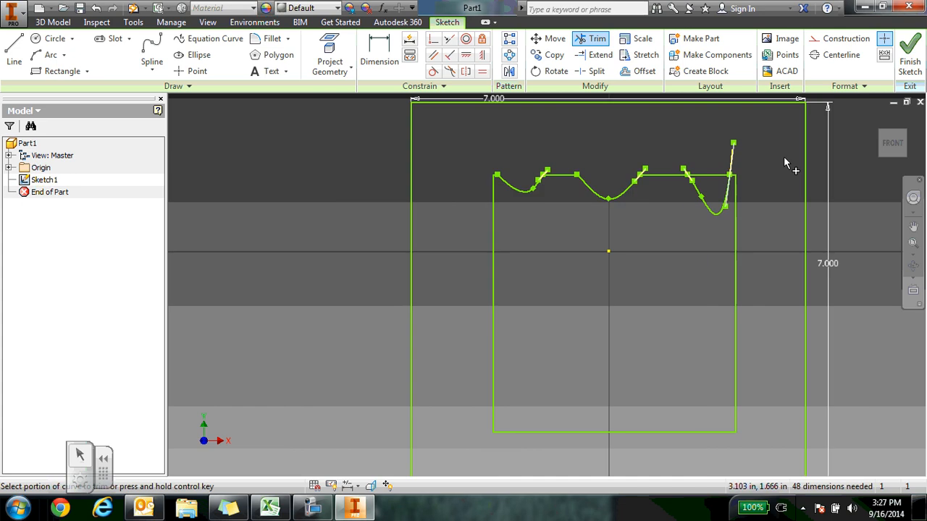
{"action": "left_click", "coordinate": [909, 61]}
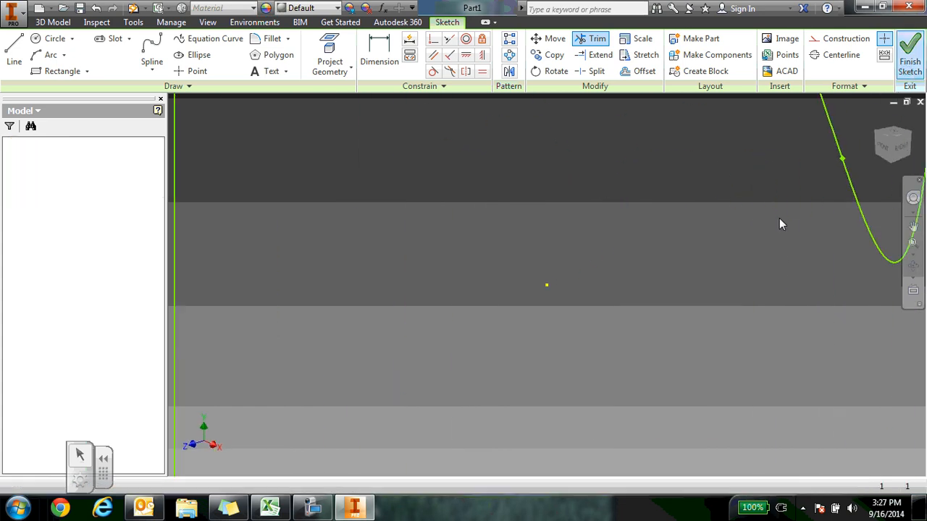
{"action": "left_click", "coordinate": [911, 244]}
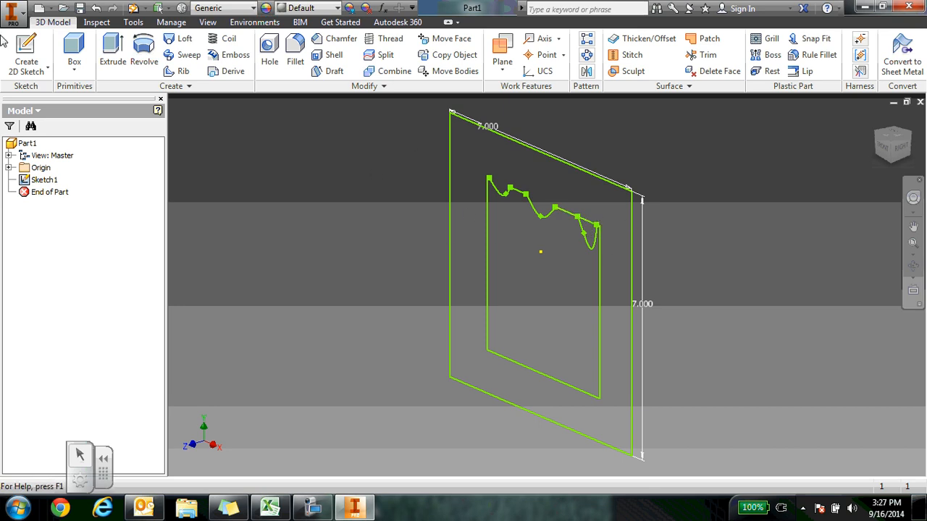
- Save the part under the file name Sample Part #3 on the User Drive (U:)
{"action": "left_click", "coordinate": [12, 16]}
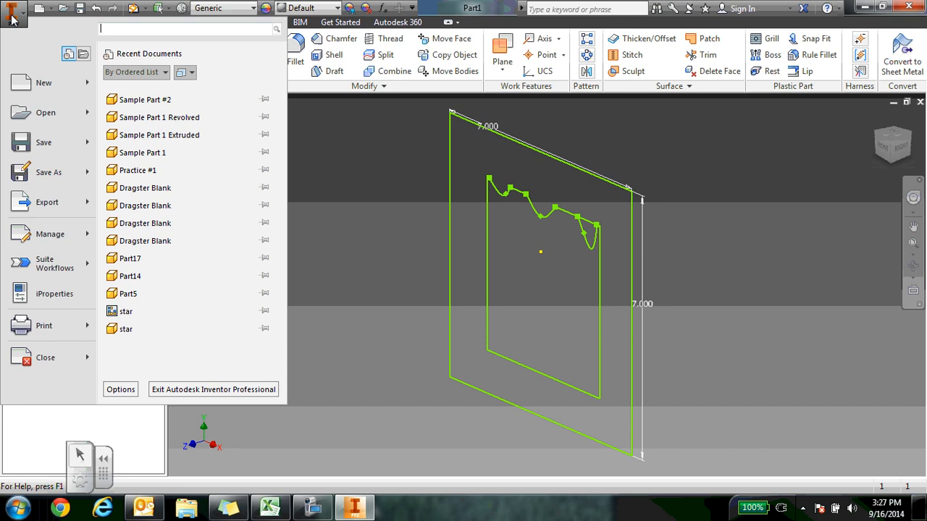
{"action": "left_click", "coordinate": [44, 173]}
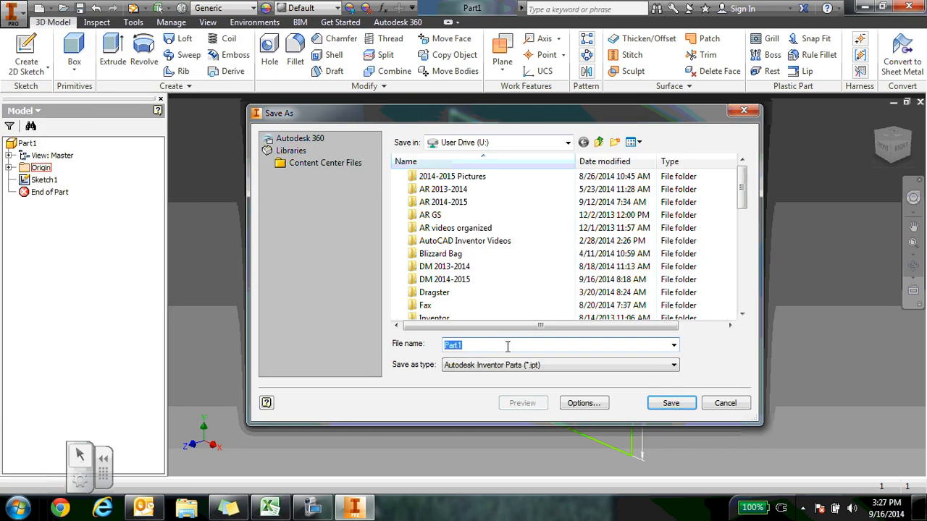
{"action": "type", "text": "P"}
{"action": "key", "text": "BackSpace"}
{"action": "type", "text": "Sa"}
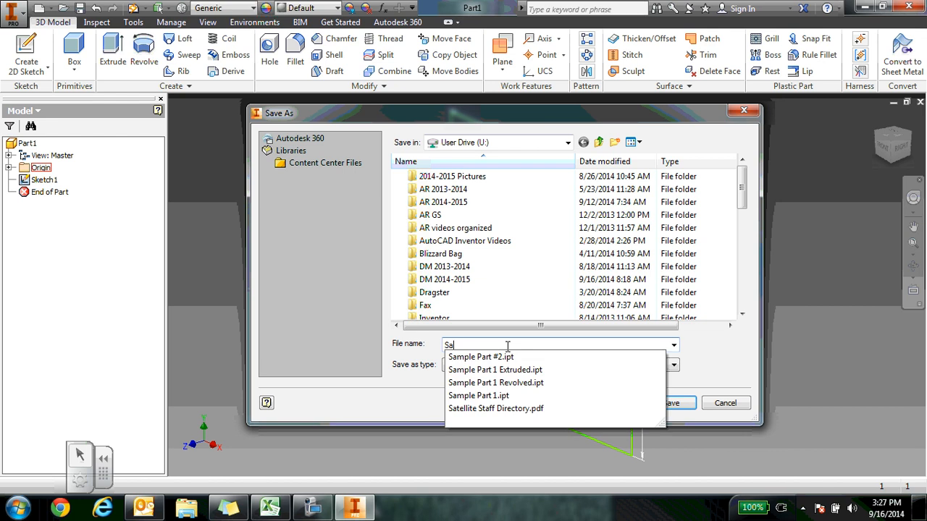
{"action": "type", "text": "mpl"}
{"action": "key", "text": "Down"}
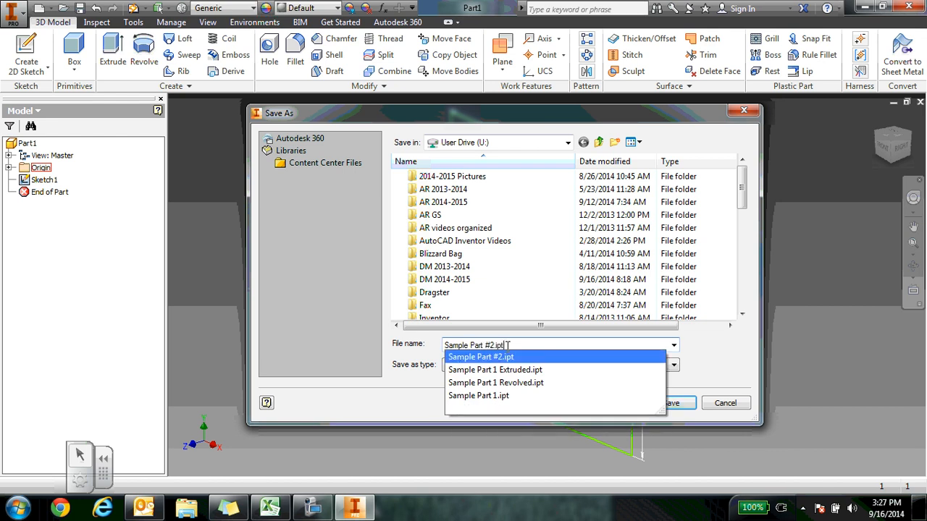
{"action": "key", "text": "BackSpace"}
{"action": "key", "text": "BackSpace"}
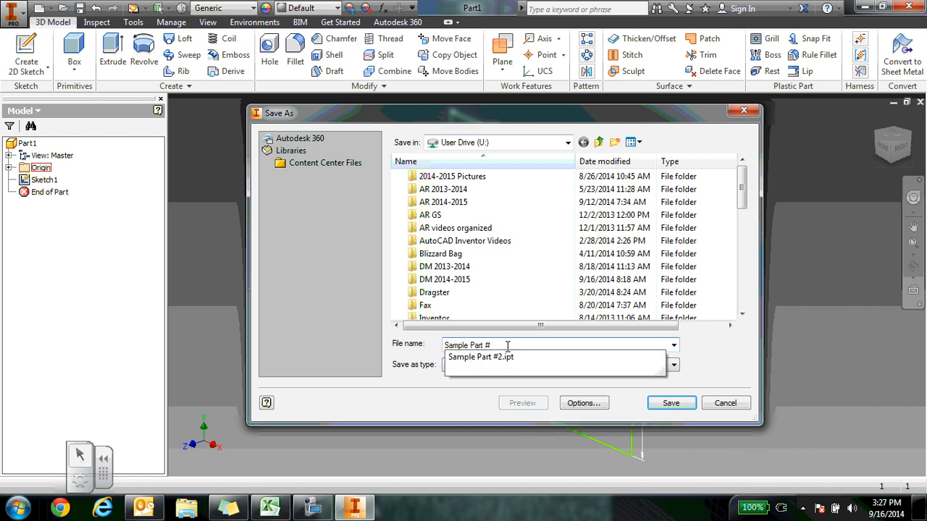
{"action": "type", "text": "3"}
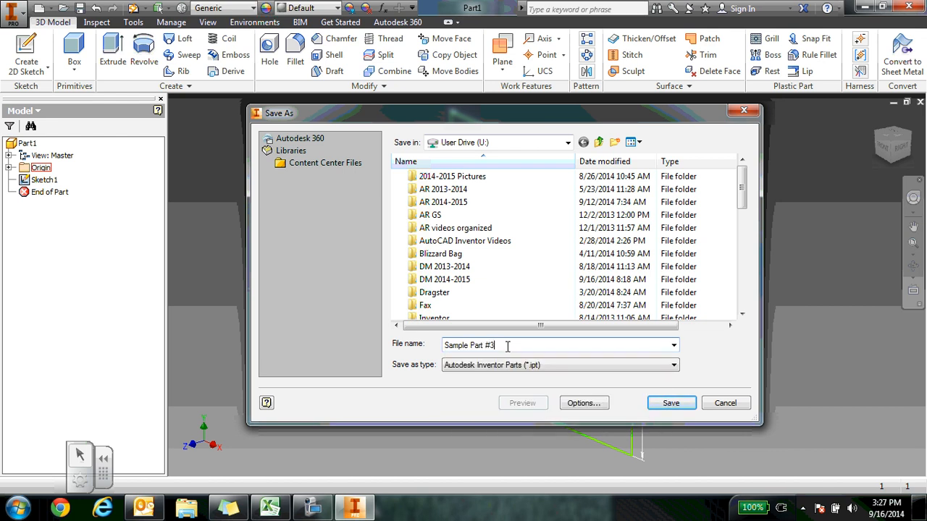
{"action": "left_click", "coordinate": [669, 405]}
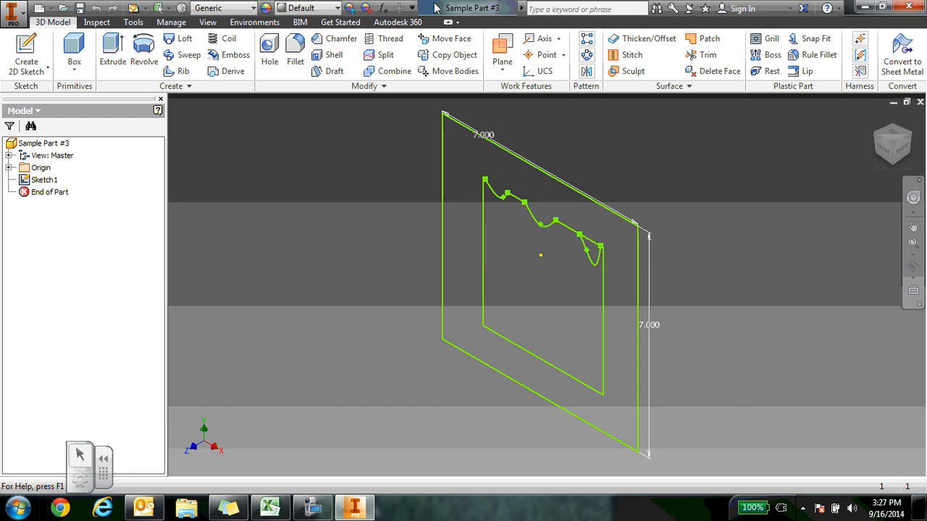
- Reopen Sketch1 and trim the inner rectangle's upper-edge segment that spans the rightmost spline dip
{"action": "left_click", "coordinate": [42, 180]}
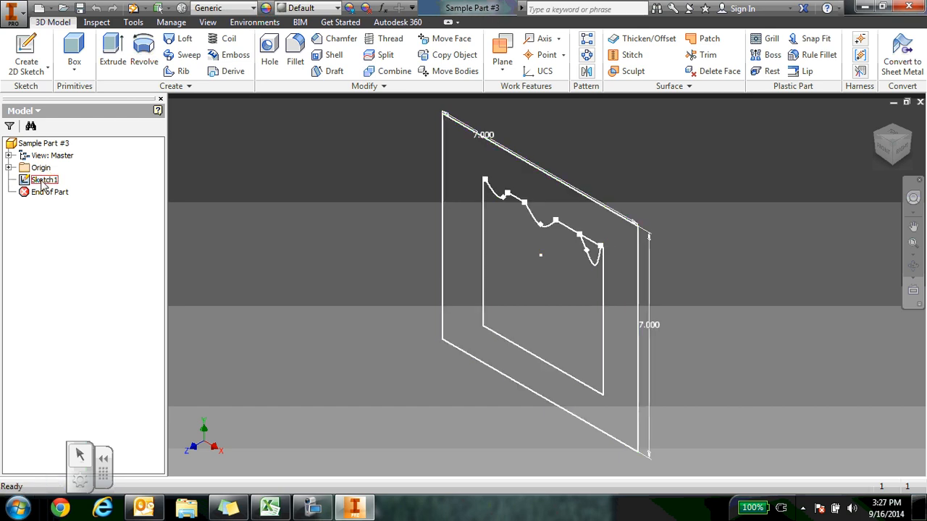
{"action": "double_click", "coordinate": [42, 181]}
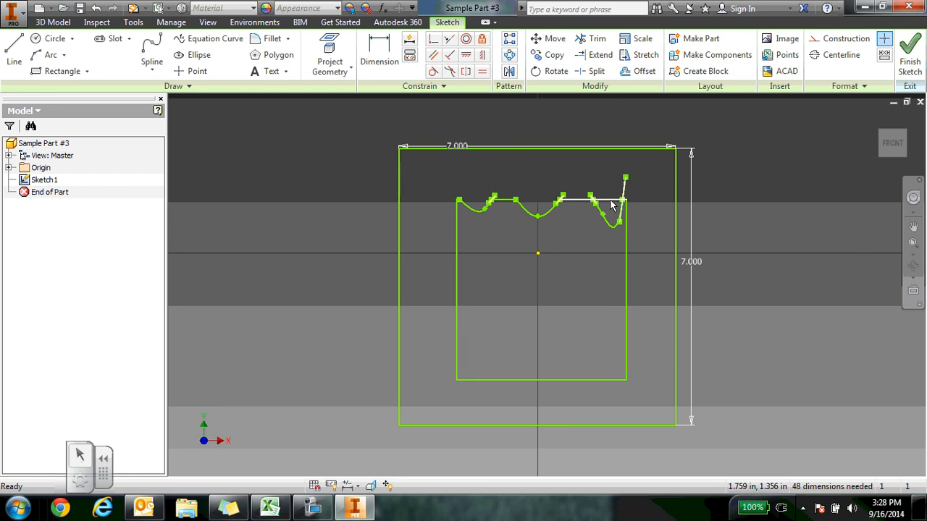
{"action": "scroll", "coordinate": [620, 207], "scroll_direction": "up", "scroll_amount": 3}
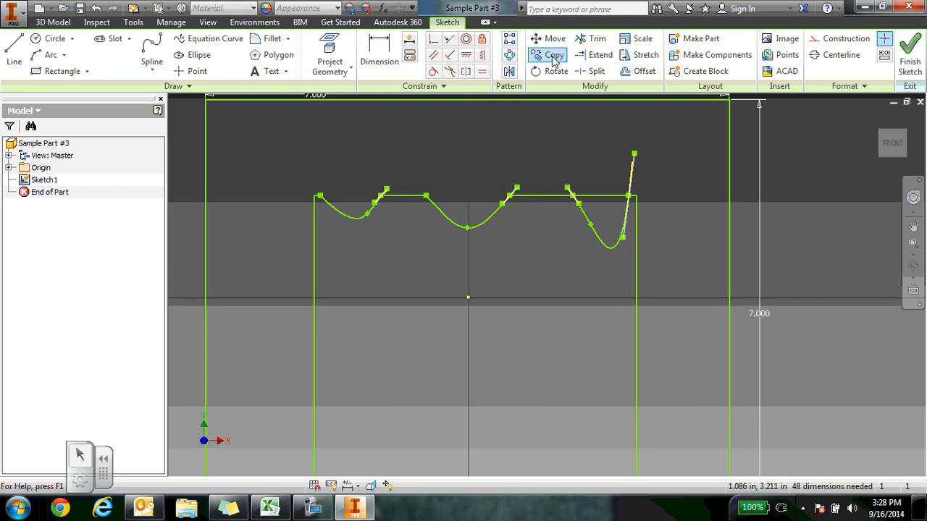
{"action": "left_click", "coordinate": [593, 39]}
{"action": "left_click", "coordinate": [606, 196]}
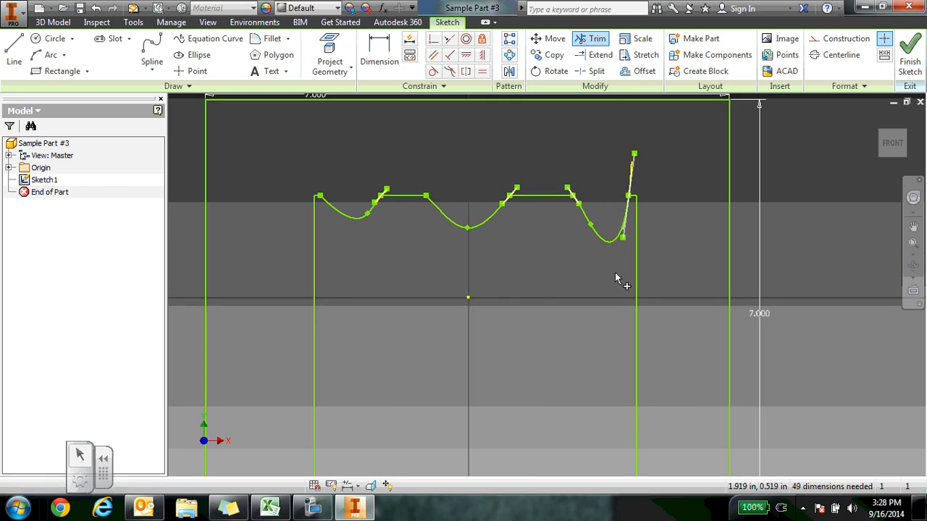
{"action": "left_click", "coordinate": [913, 245]}
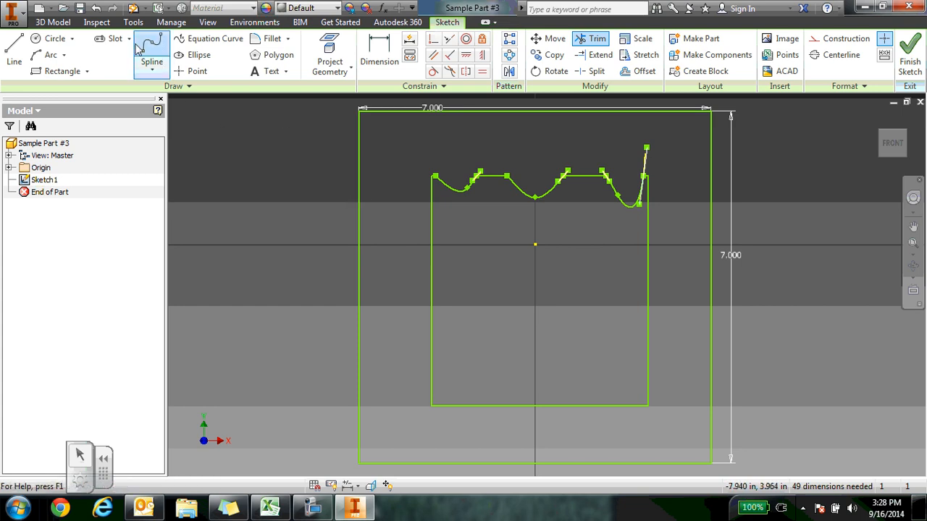
- Undo the last trim of the upper edge and the reopening of the sketch
{"action": "left_click", "coordinate": [97, 8]}
{"action": "left_click", "coordinate": [98, 8]}
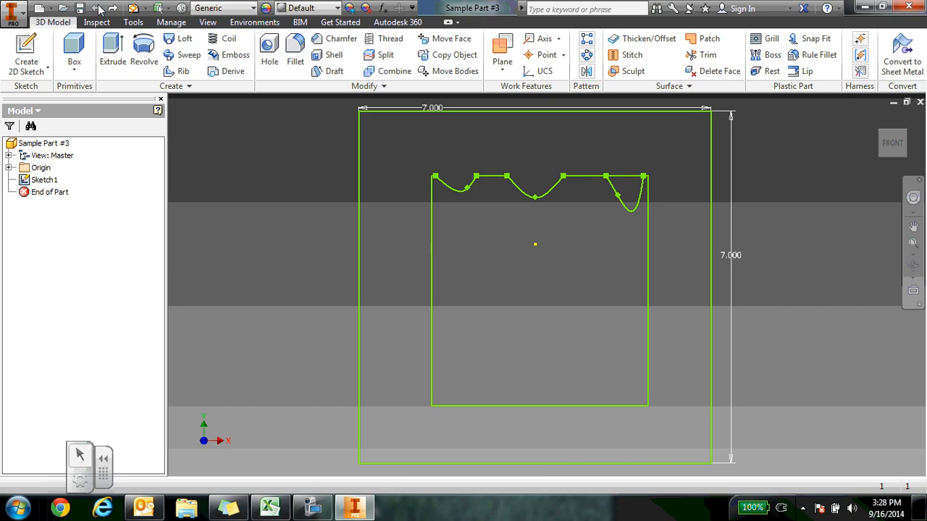
{"action": "right_click", "coordinate": [630, 215]}
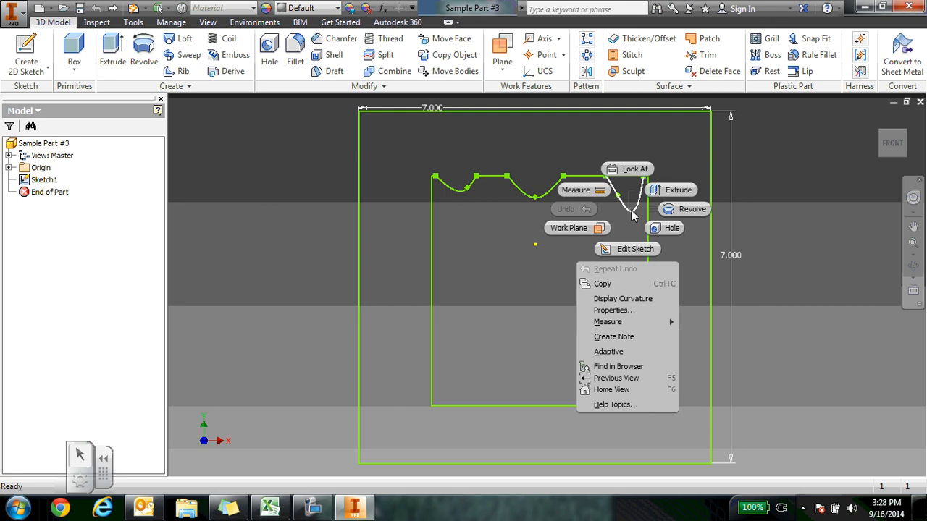
{"action": "left_click", "coordinate": [529, 240]}
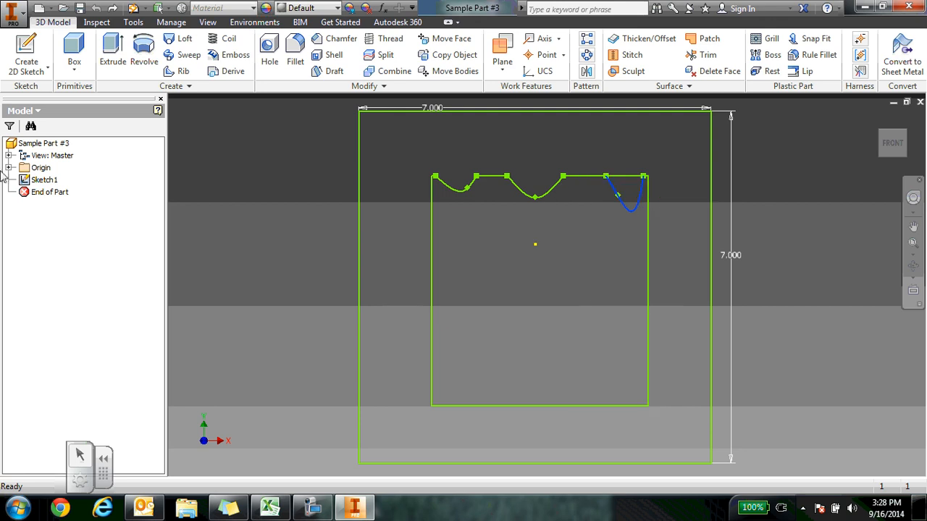
- Reopen Sketch1 and draw a circle centred on the inner rectangle's lower edge at about (-1.8, -3.2) in, beside its left corner
{"action": "double_click", "coordinate": [42, 181]}
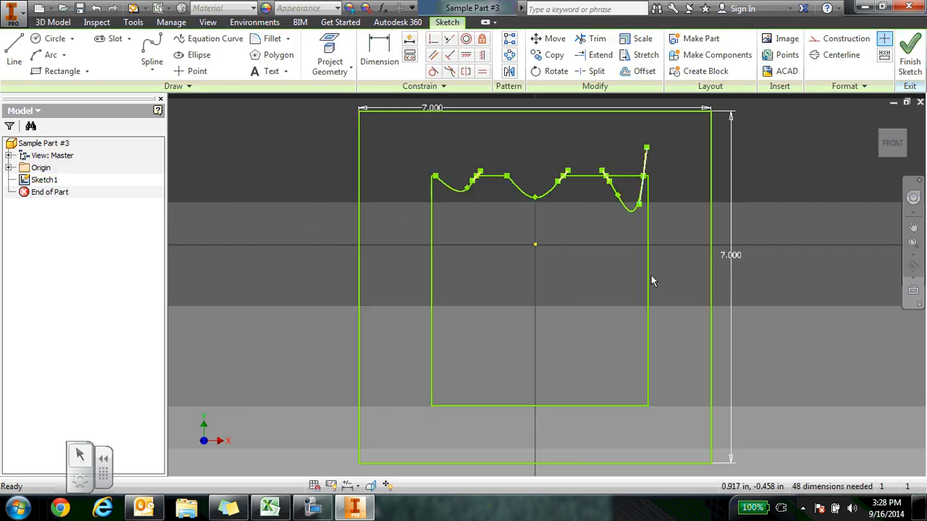
{"action": "left_click", "coordinate": [53, 42]}
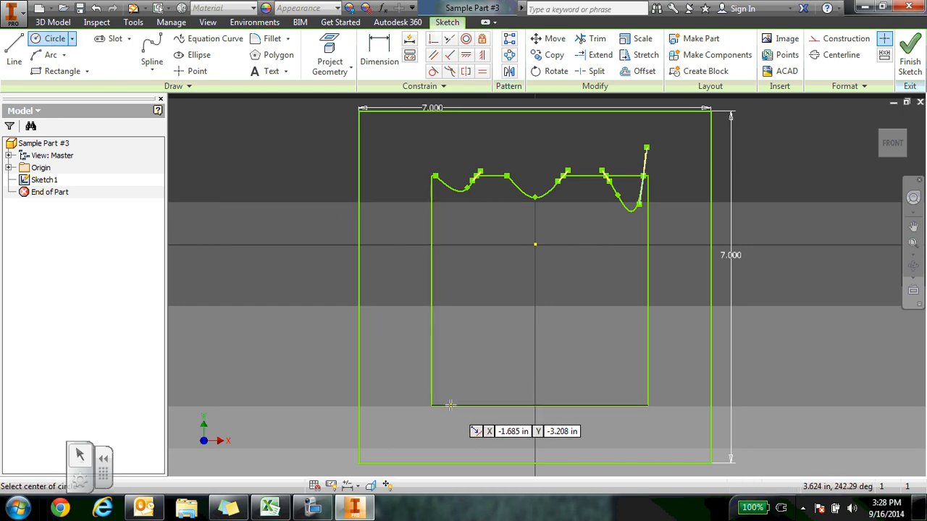
{"action": "scroll", "coordinate": [450, 406], "scroll_direction": "up", "scroll_amount": 5}
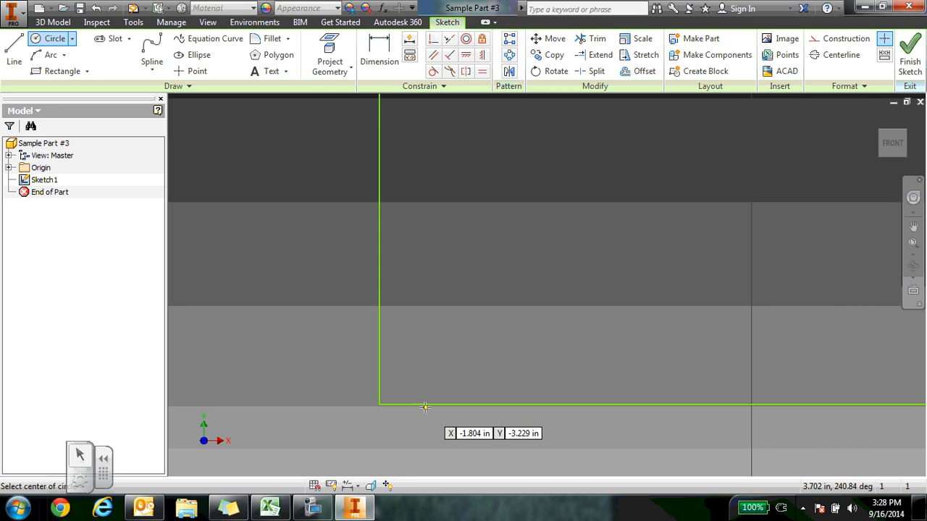
{"action": "left_click", "coordinate": [424, 404]}
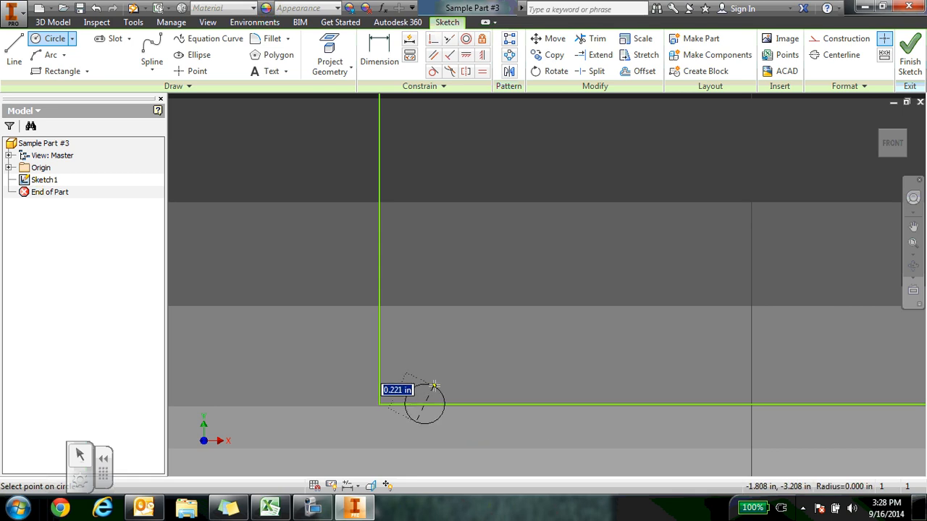
{"action": "left_click", "coordinate": [445, 367]}
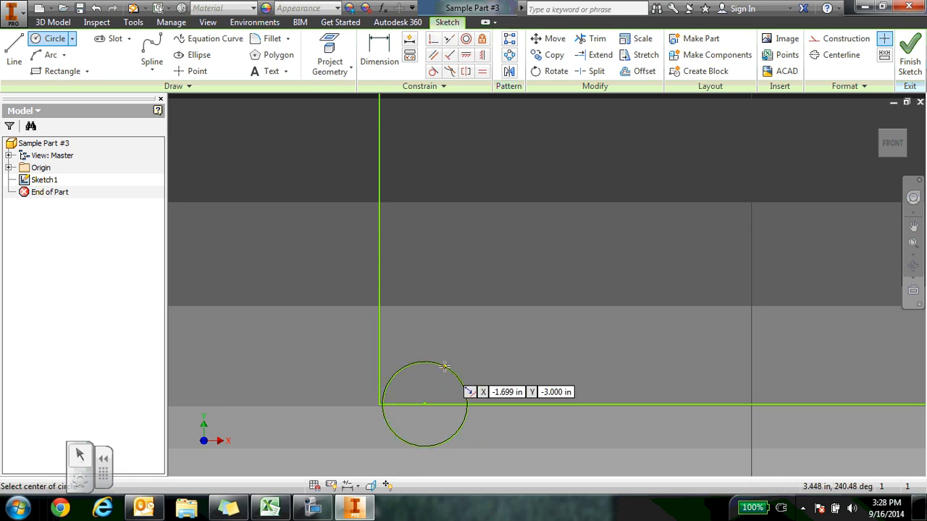
- Draw three more slightly growing circles side by side along the inner rectangle's lower edge, the first two about 0.51 and 0.58 in in diameter
{"action": "left_click", "coordinate": [511, 405]}
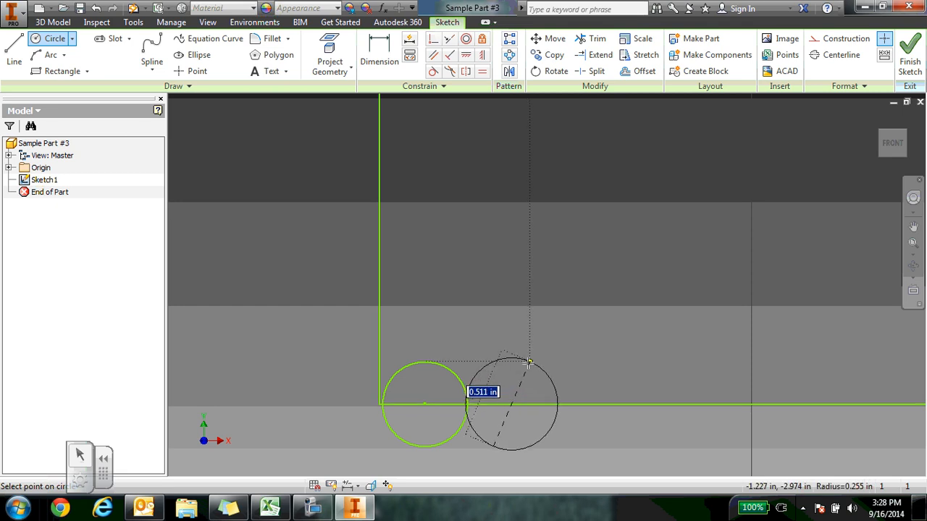
{"action": "left_click", "coordinate": [529, 361]}
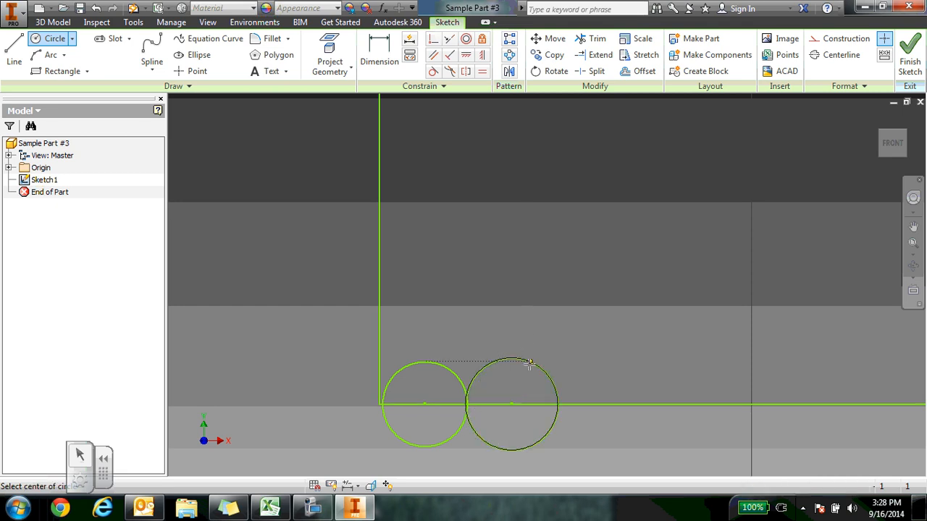
{"action": "left_click", "coordinate": [609, 404]}
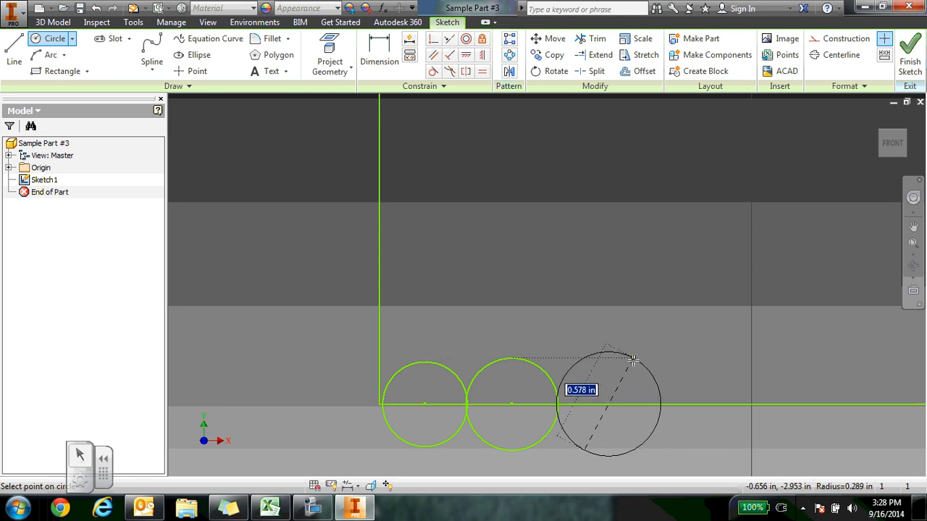
{"action": "left_click", "coordinate": [634, 358]}
{"action": "left_click", "coordinate": [913, 241]}
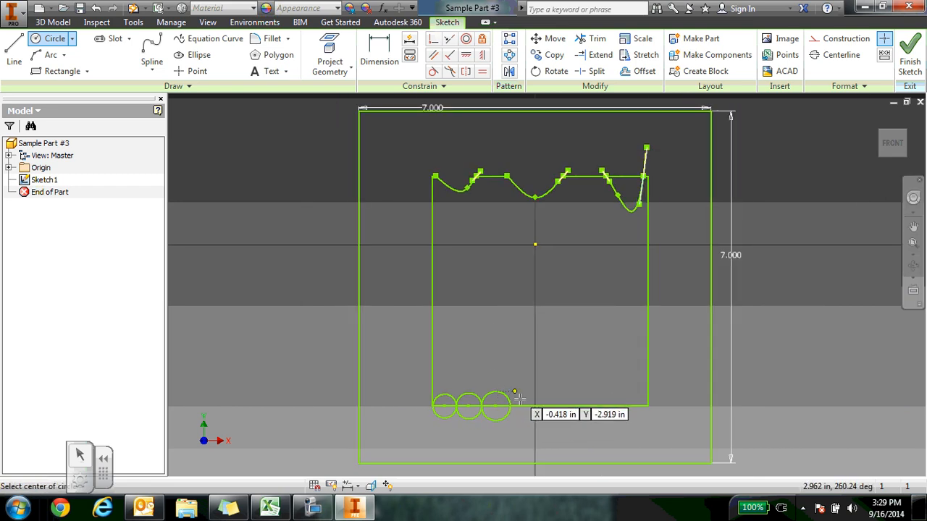
{"action": "left_click", "coordinate": [523, 402]}
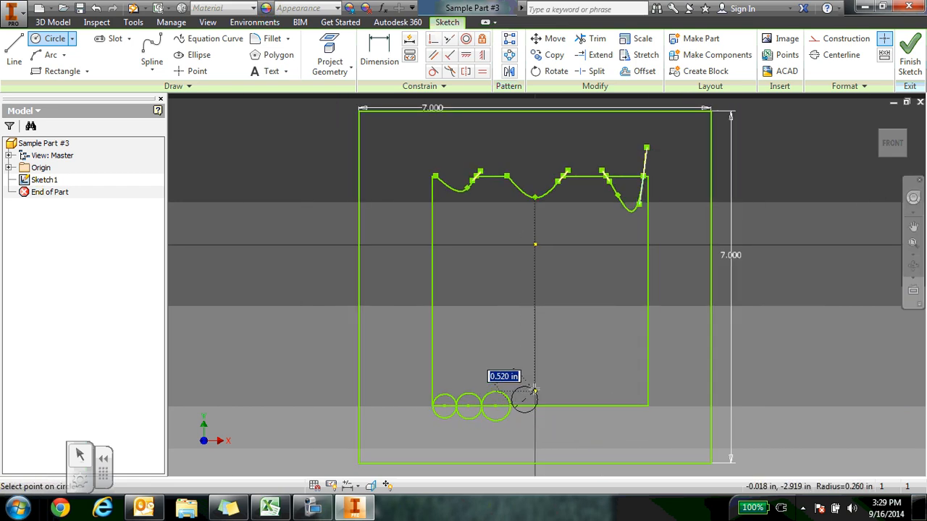
{"action": "left_click", "coordinate": [534, 388]}
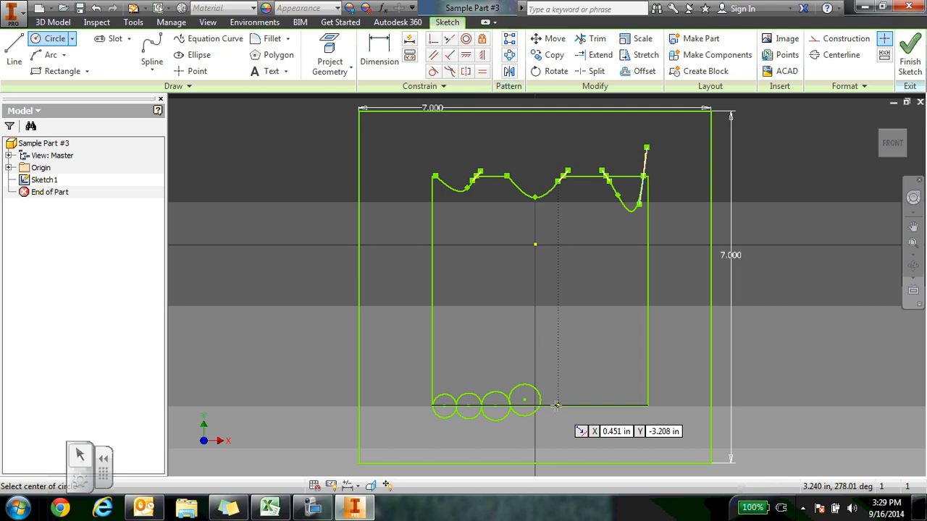
- Draw four more circles side by side along the inner rectangle's lower edge, the last about 0.35 in in diameter and reaching the right corner
{"action": "left_click", "coordinate": [554, 406]}
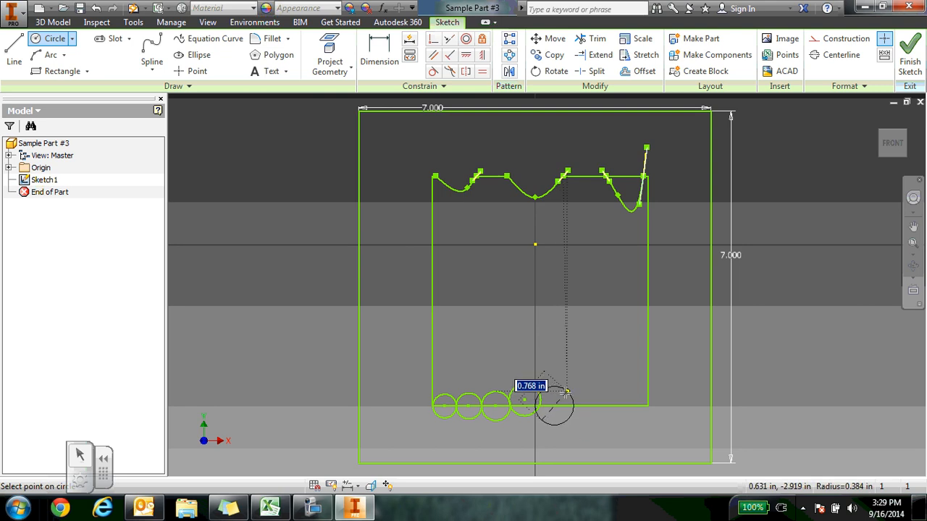
{"action": "left_click", "coordinate": [563, 394]}
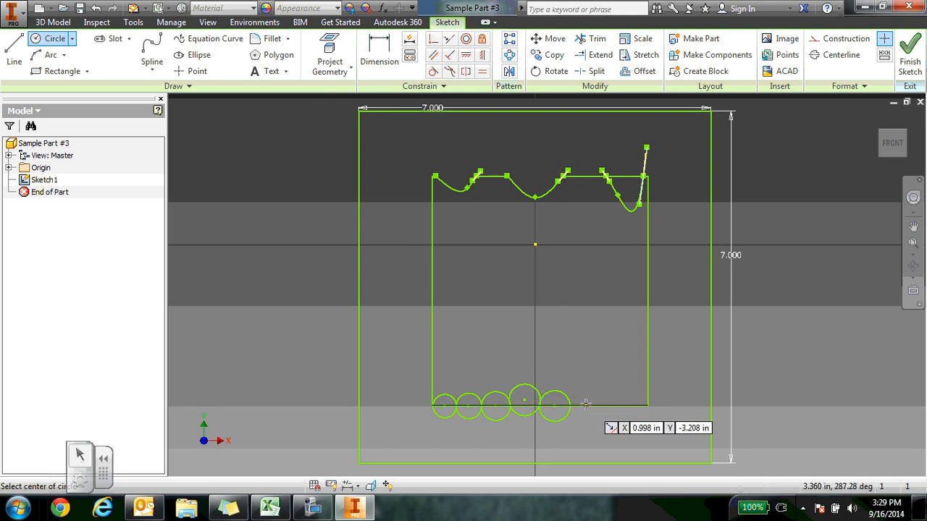
{"action": "left_click", "coordinate": [585, 405]}
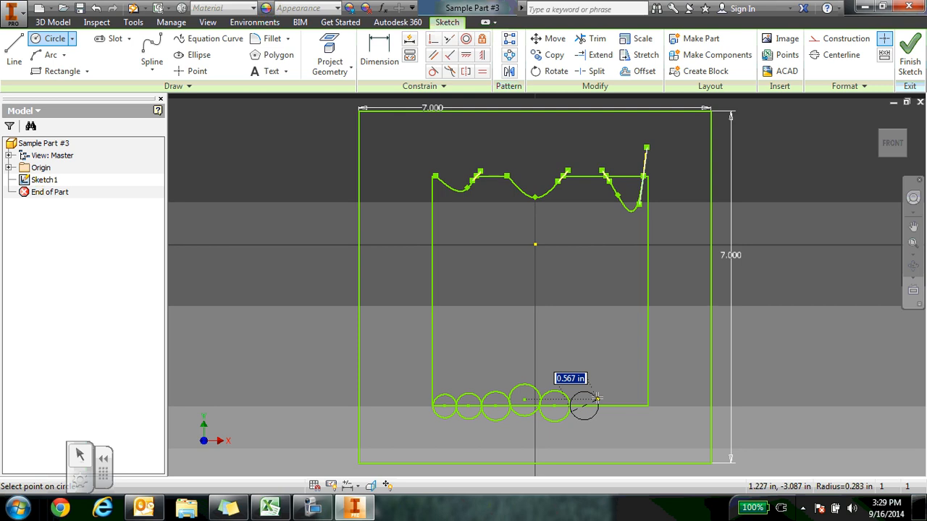
{"action": "left_click", "coordinate": [596, 397]}
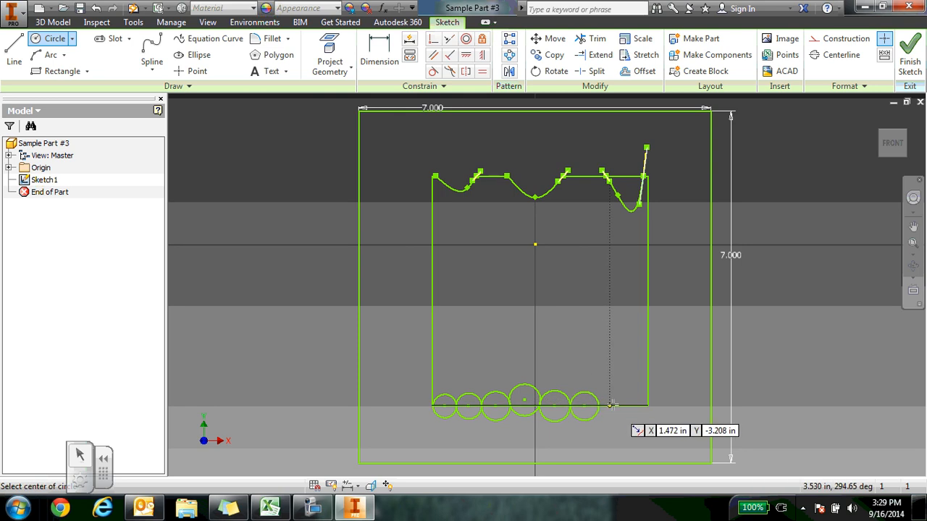
{"action": "left_click", "coordinate": [613, 404]}
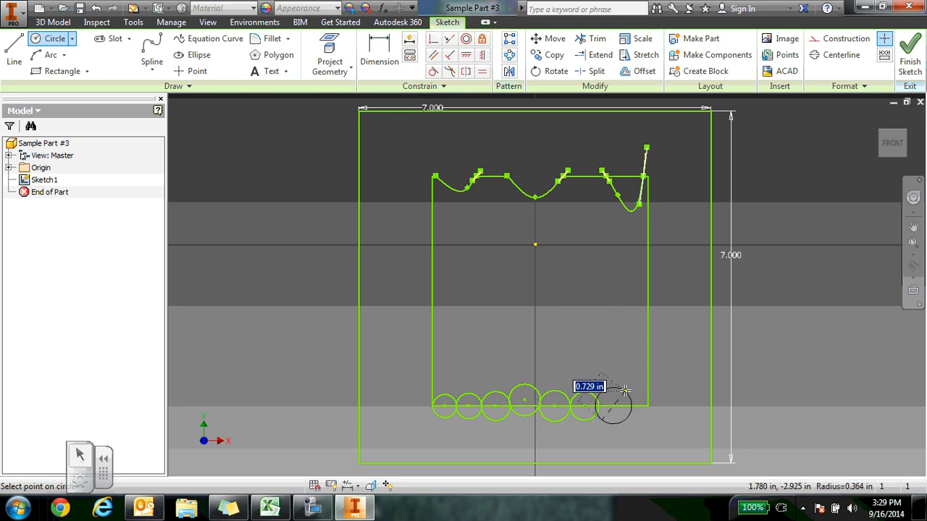
{"action": "left_click", "coordinate": [622, 392]}
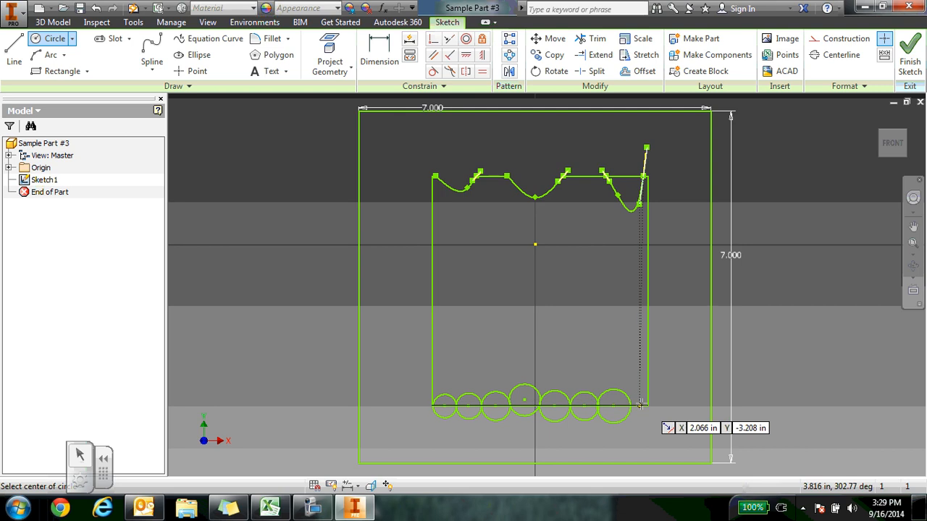
{"action": "left_click", "coordinate": [638, 406]}
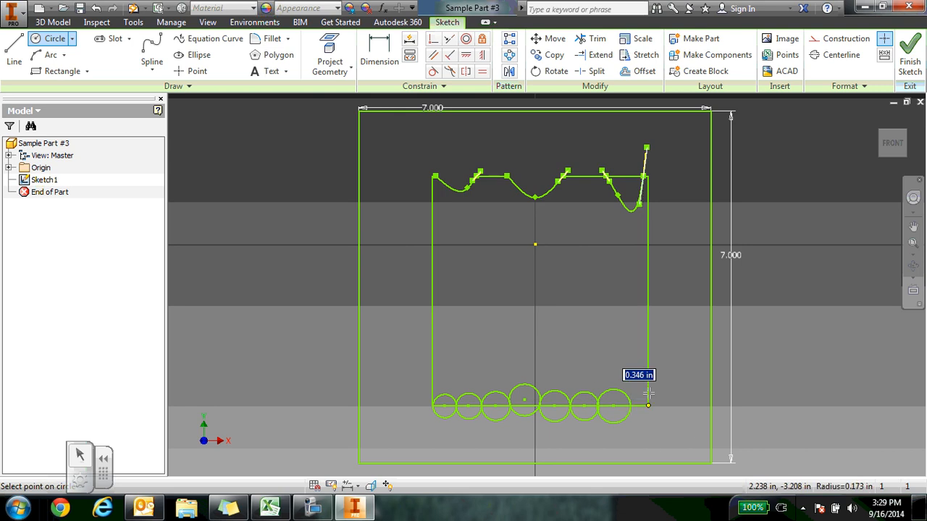
{"action": "left_click", "coordinate": [648, 404]}
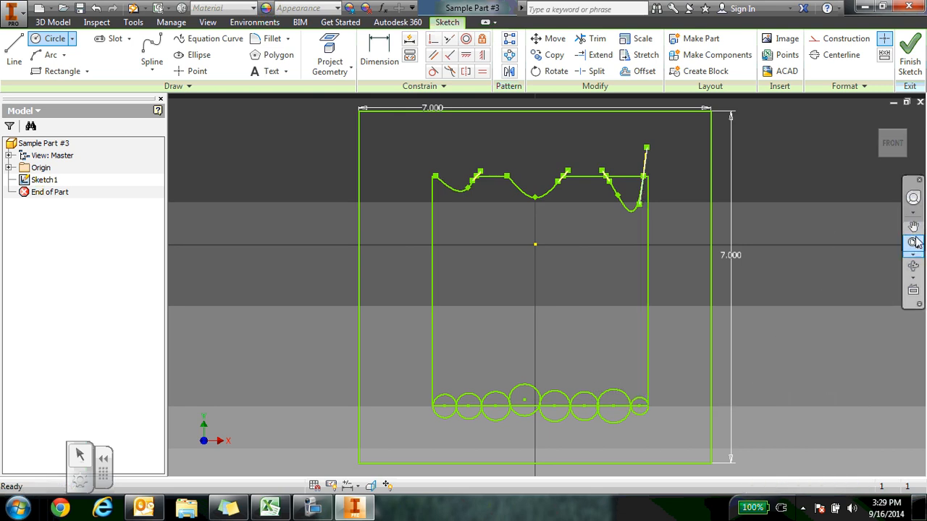
{"action": "right_click", "coordinate": [279, 219]}
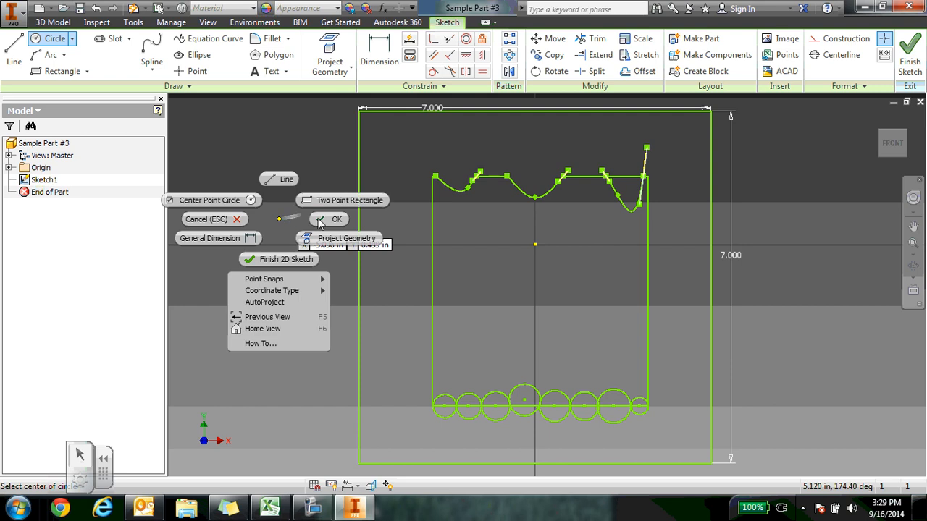
{"action": "left_click", "coordinate": [335, 224]}
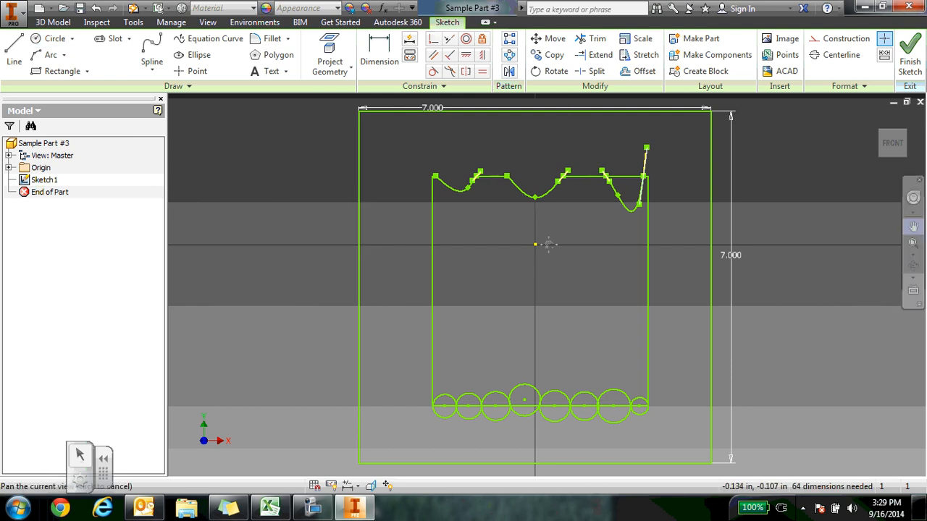
- Trim the lower halves of the first two circles and the inner rectangle's lower-edge segments running through them
{"action": "left_click_drag", "start_coordinate": [578, 412], "coordinate": [568, 272]}
{"action": "scroll", "coordinate": [536, 266], "scroll_direction": "down", "scroll_amount": 4}
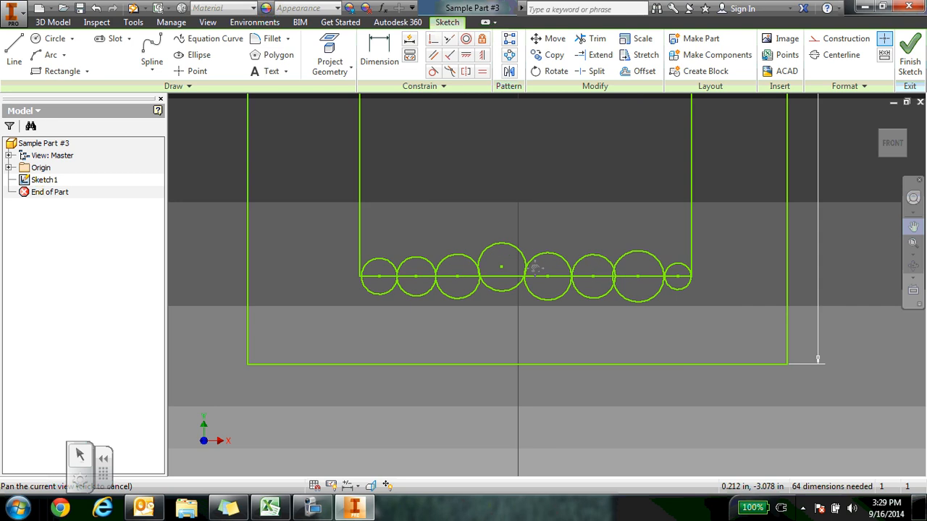
{"action": "right_click", "coordinate": [586, 324]}
{"action": "key", "text": "Escape"}
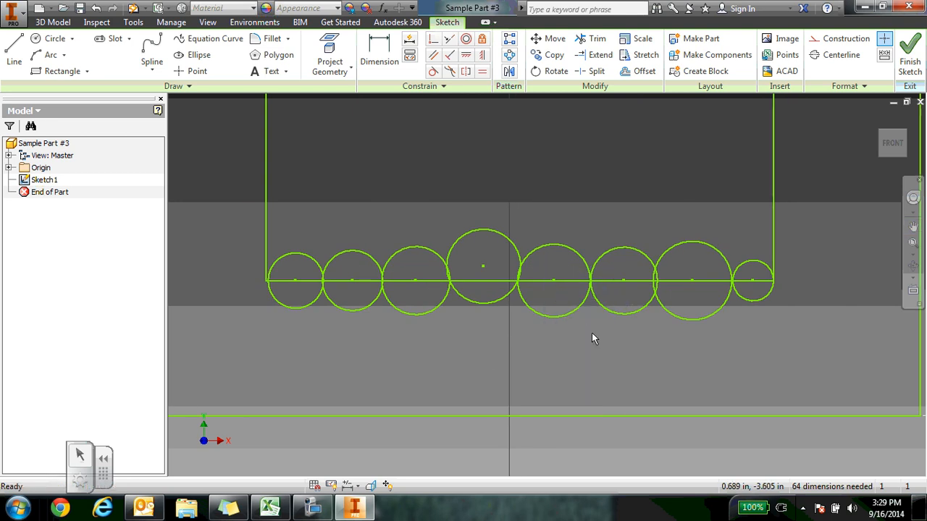
{"action": "left_click", "coordinate": [592, 39]}
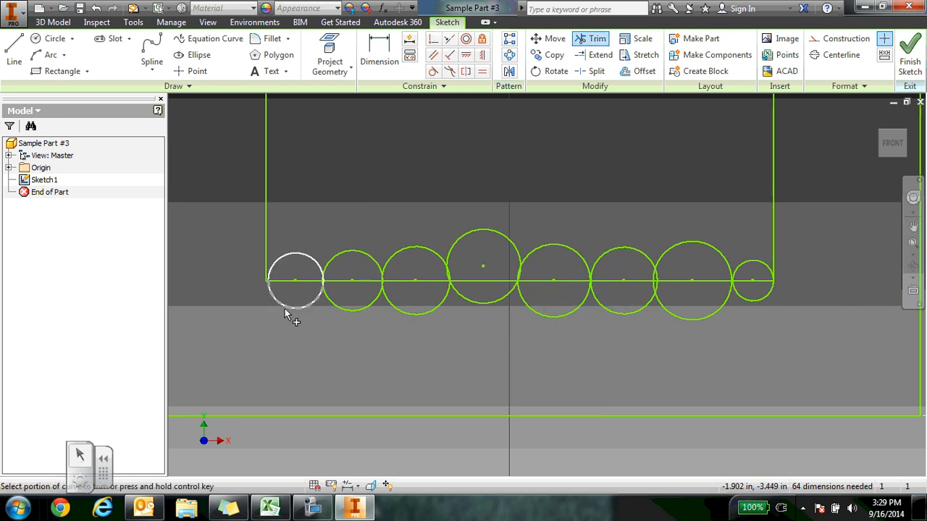
{"action": "left_click", "coordinate": [287, 305]}
{"action": "left_click", "coordinate": [307, 287]}
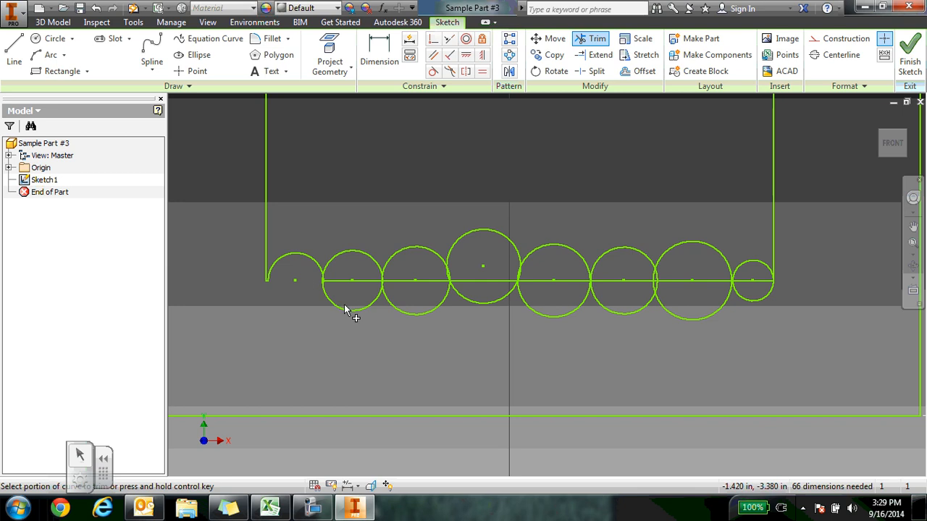
{"action": "left_click", "coordinate": [346, 308]}
{"action": "left_click", "coordinate": [342, 281]}
- Trim away the overlapping arcs and the short edge piece between the first and second circles so their upper arcs meet in a point
{"action": "scroll", "coordinate": [326, 286], "scroll_direction": "up", "scroll_amount": 10}
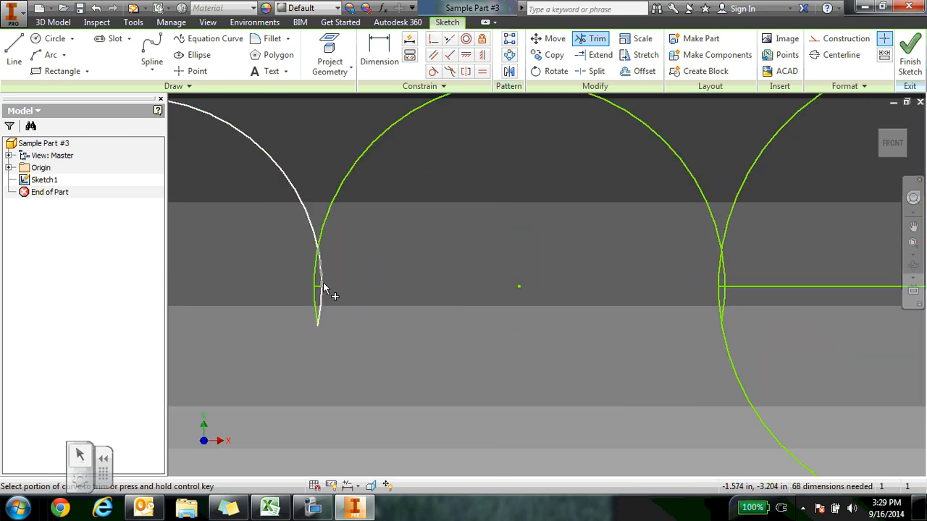
{"action": "scroll", "coordinate": [322, 286], "scroll_direction": "down", "scroll_amount": 5}
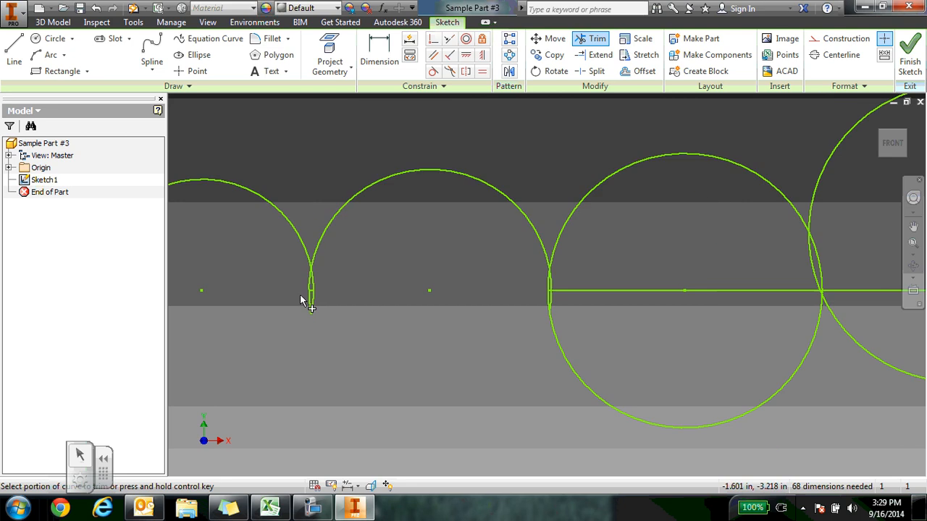
{"action": "scroll", "coordinate": [301, 295], "scroll_direction": "down", "scroll_amount": 3}
{"action": "scroll", "coordinate": [304, 299], "scroll_direction": "up", "scroll_amount": 1}
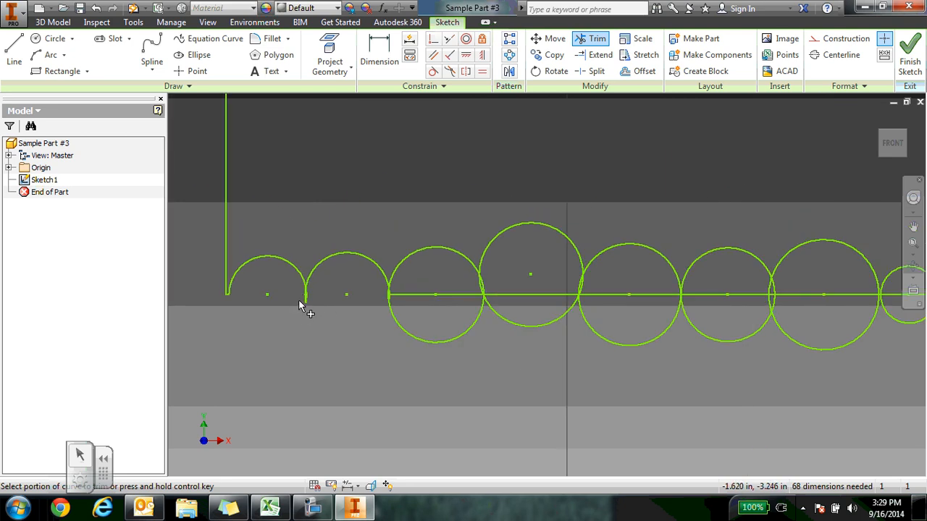
{"action": "scroll", "coordinate": [310, 306], "scroll_direction": "up", "scroll_amount": 6}
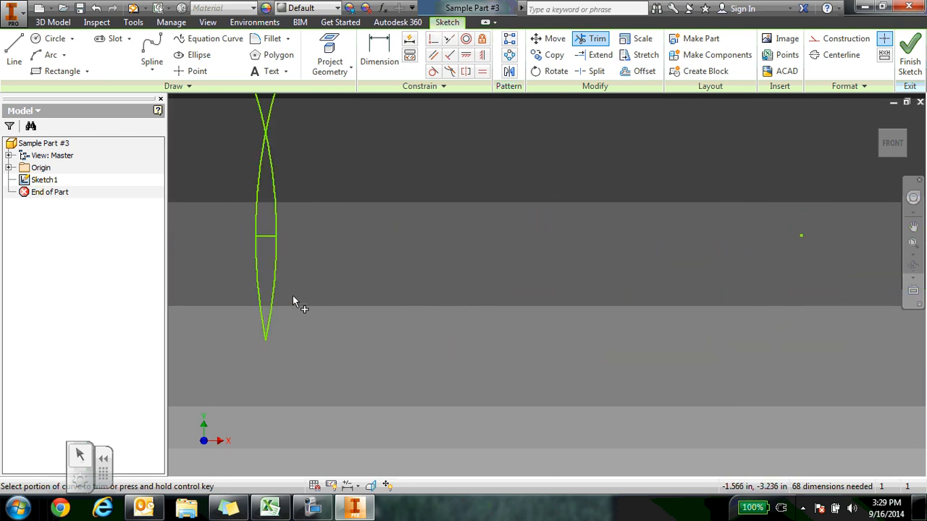
{"action": "left_click", "coordinate": [277, 207]}
{"action": "left_click", "coordinate": [259, 212]}
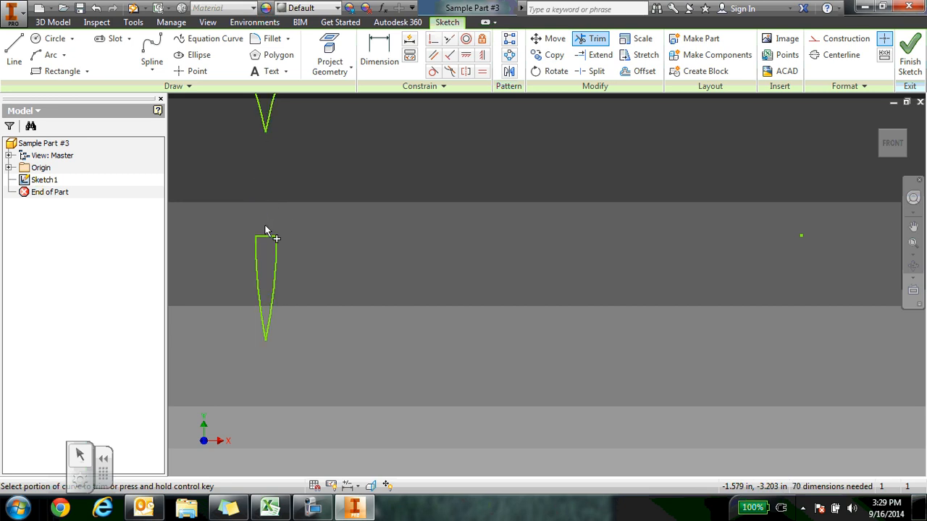
{"action": "left_click", "coordinate": [266, 238]}
{"action": "left_click", "coordinate": [258, 261]}
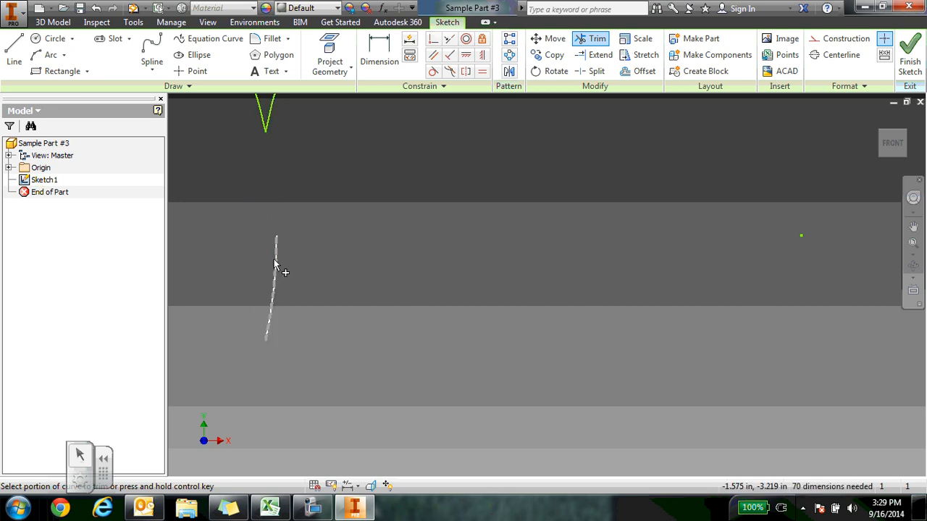
{"action": "left_click", "coordinate": [274, 269]}
{"action": "scroll", "coordinate": [372, 279], "scroll_direction": "up", "scroll_amount": 5}
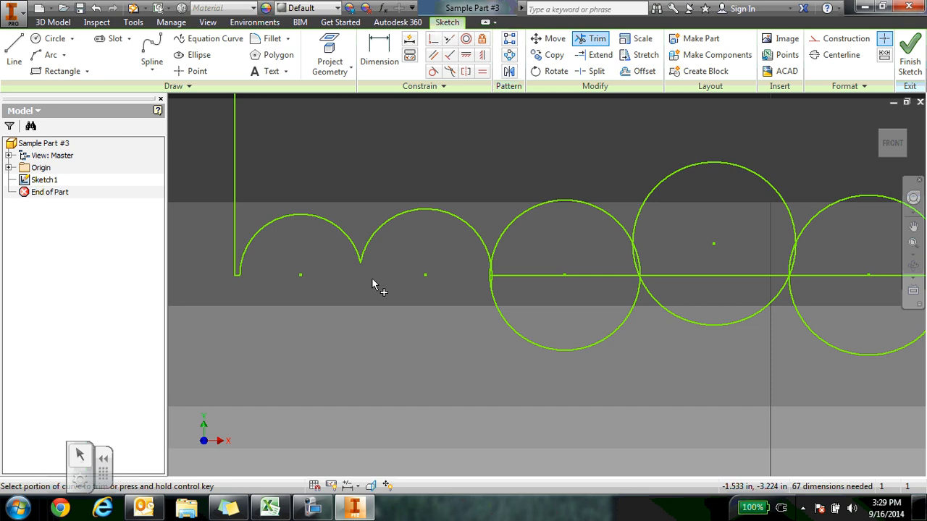
- Trim the overlapping arcs between the second and third circles, along with the lower-edge segment through the third circle
{"action": "scroll", "coordinate": [242, 281], "scroll_direction": "down", "scroll_amount": 8}
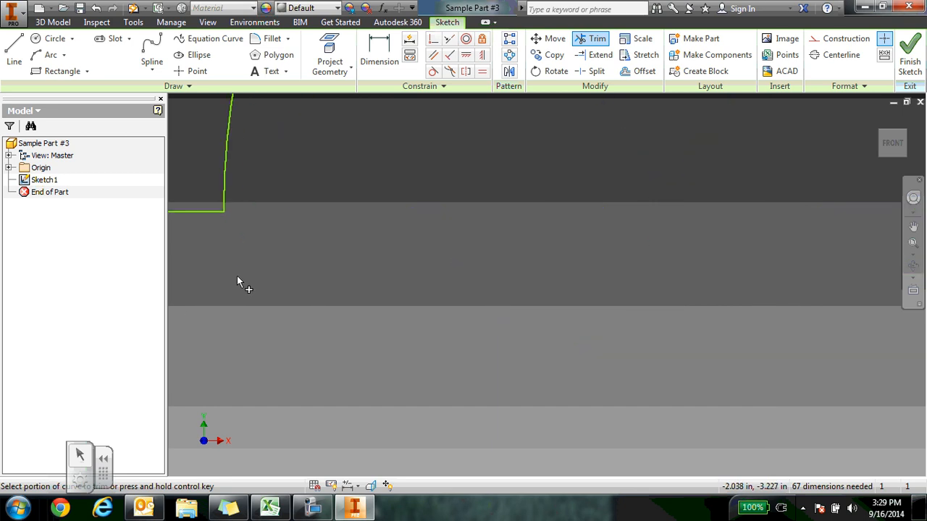
{"action": "scroll", "coordinate": [237, 276], "scroll_direction": "up", "scroll_amount": 5}
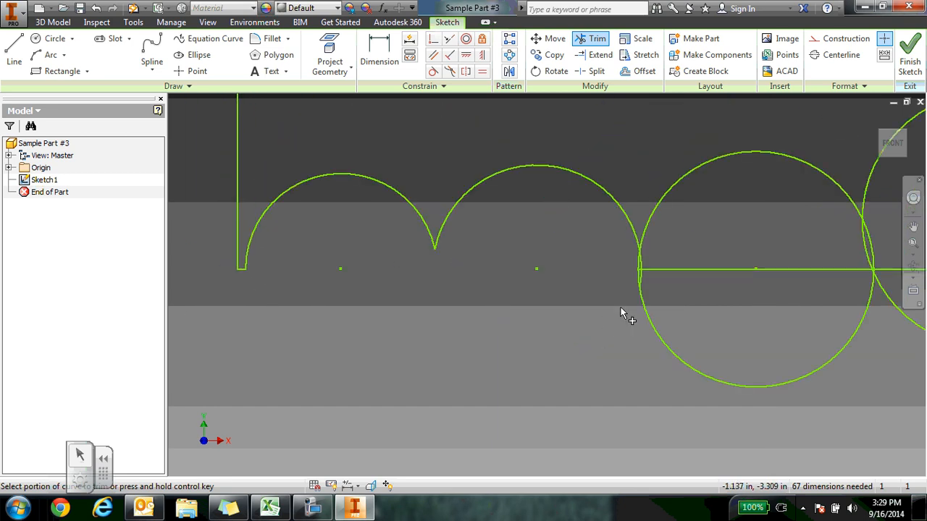
{"action": "scroll", "coordinate": [635, 271], "scroll_direction": "down", "scroll_amount": 5}
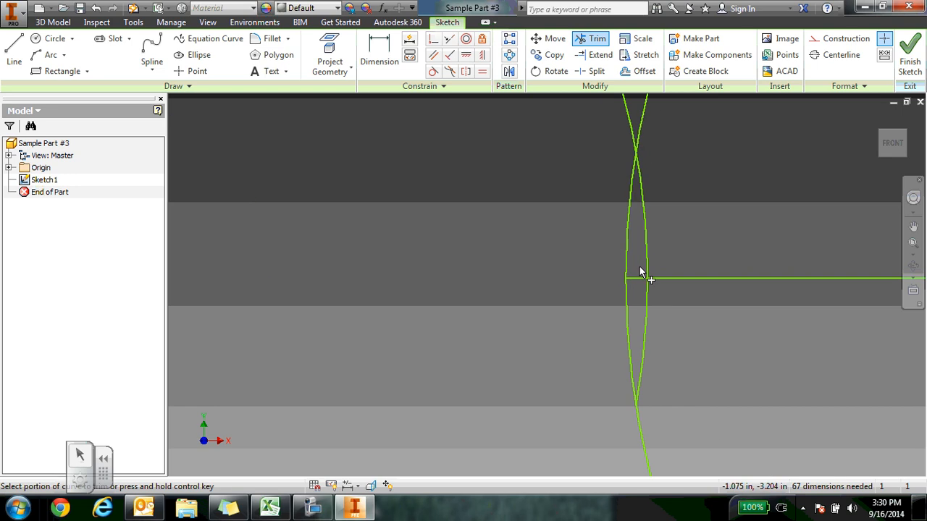
{"action": "left_click", "coordinate": [646, 263]}
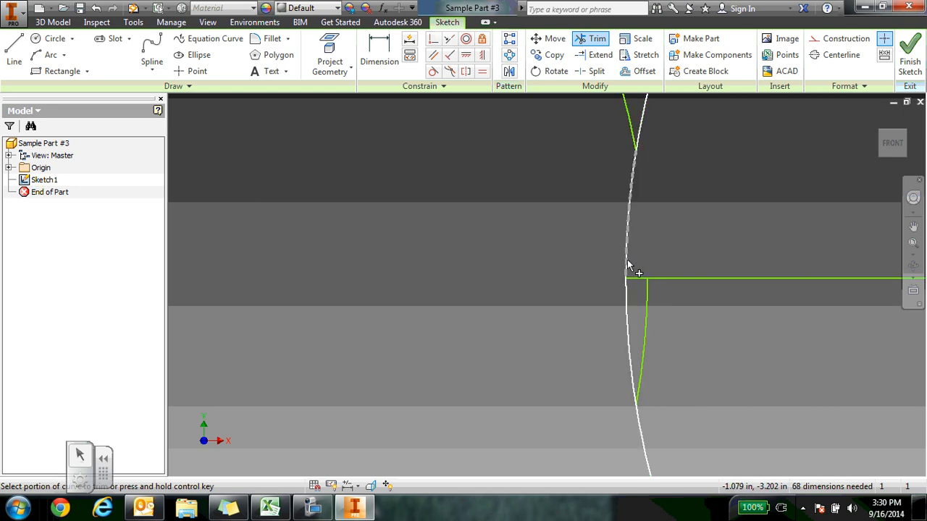
{"action": "left_click", "coordinate": [629, 272]}
{"action": "left_click", "coordinate": [625, 299]}
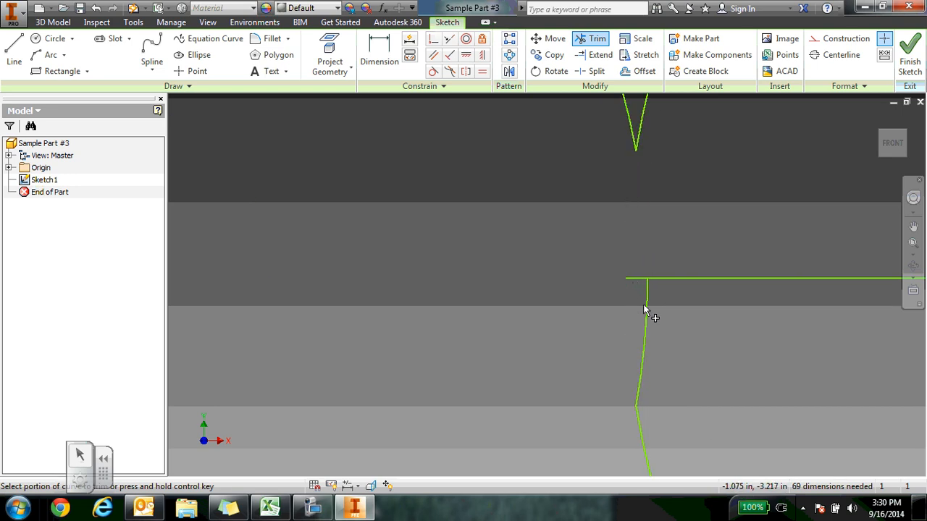
{"action": "left_click", "coordinate": [645, 307]}
{"action": "left_click", "coordinate": [642, 279]}
{"action": "scroll", "coordinate": [709, 340], "scroll_direction": "up", "scroll_amount": 4}
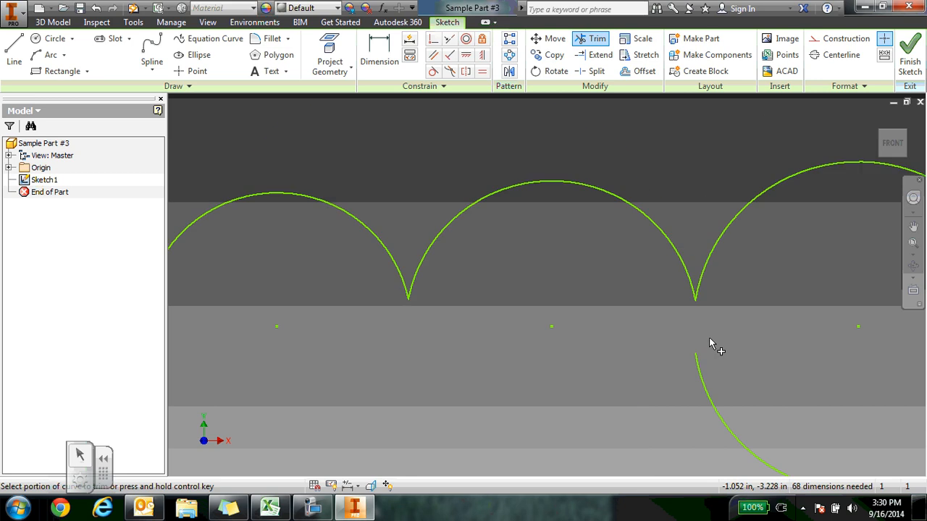
- Trim away the third circle's lower arc and its overlap with the fourth circle
{"action": "left_click", "coordinate": [913, 244]}
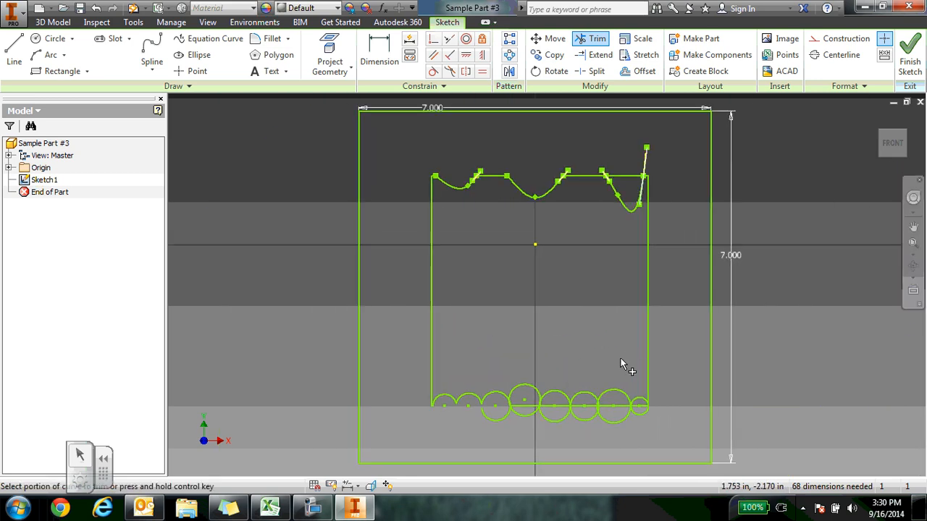
{"action": "left_click", "coordinate": [913, 226]}
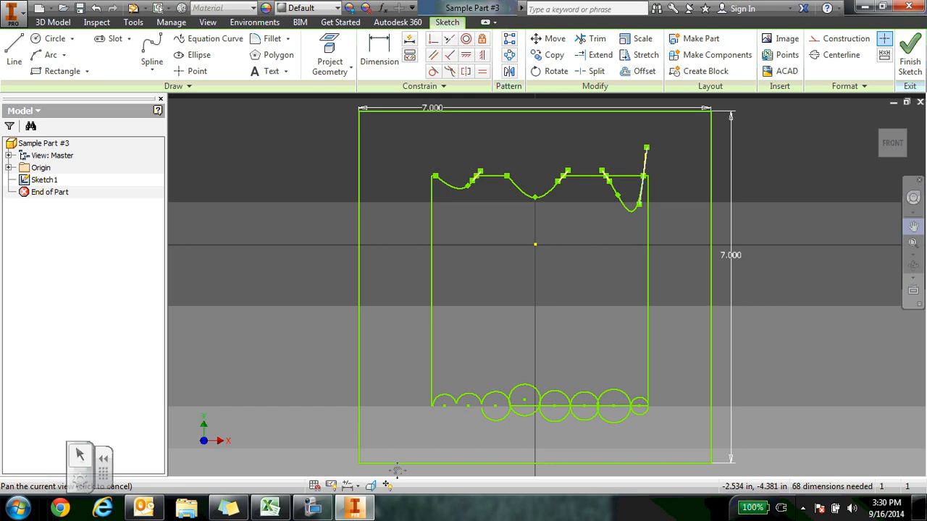
{"action": "mouse_move", "coordinate": [536, 417]}
{"action": "left_mouse_down"}
{"action": "mouse_move", "coordinate": [448, 305]}
{"action": "mouse_move", "coordinate": [461, 320]}
{"action": "left_mouse_up"}
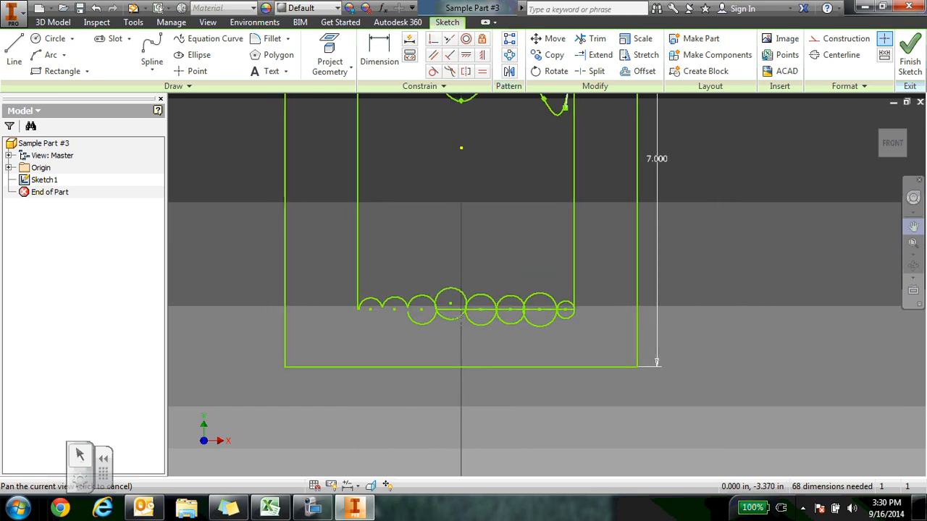
{"action": "scroll", "coordinate": [460, 319], "scroll_direction": "down", "scroll_amount": 4}
{"action": "scroll", "coordinate": [460, 318], "scroll_direction": "down", "scroll_amount": 3}
{"action": "right_click", "coordinate": [374, 332]}
{"action": "left_click", "coordinate": [417, 334]}
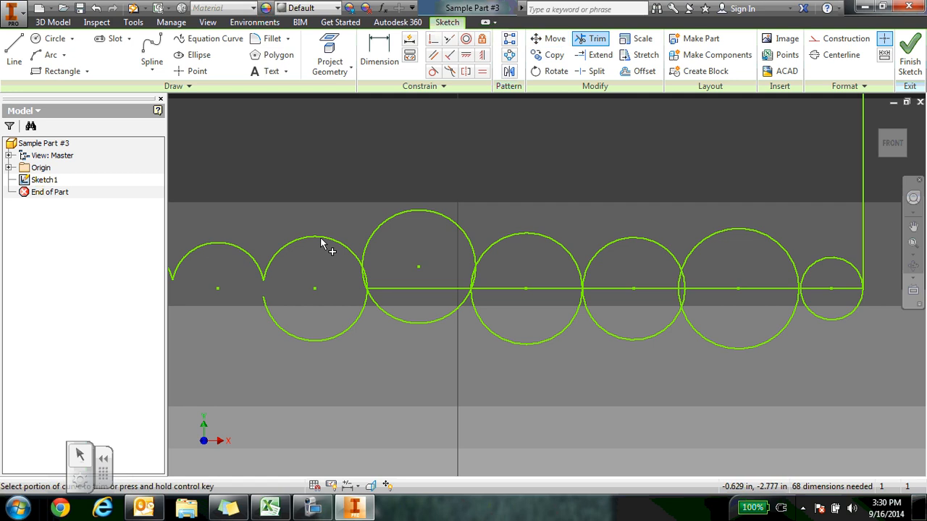
{"action": "left_click", "coordinate": [269, 317]}
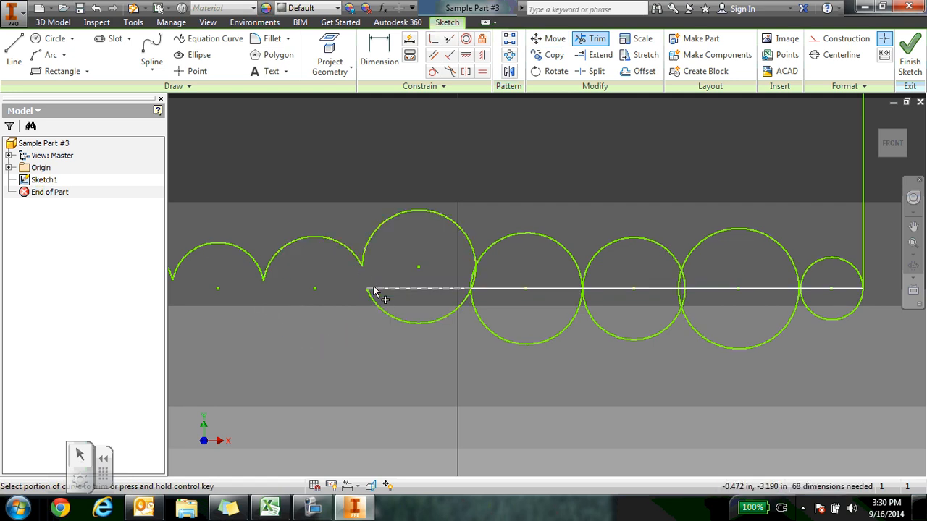
- Trim the edge segment inside the fourth circle, that circle's lower arc and the tiny leftover sliver beside the third circle
{"action": "left_click", "coordinate": [371, 289]}
{"action": "left_click", "coordinate": [378, 301]}
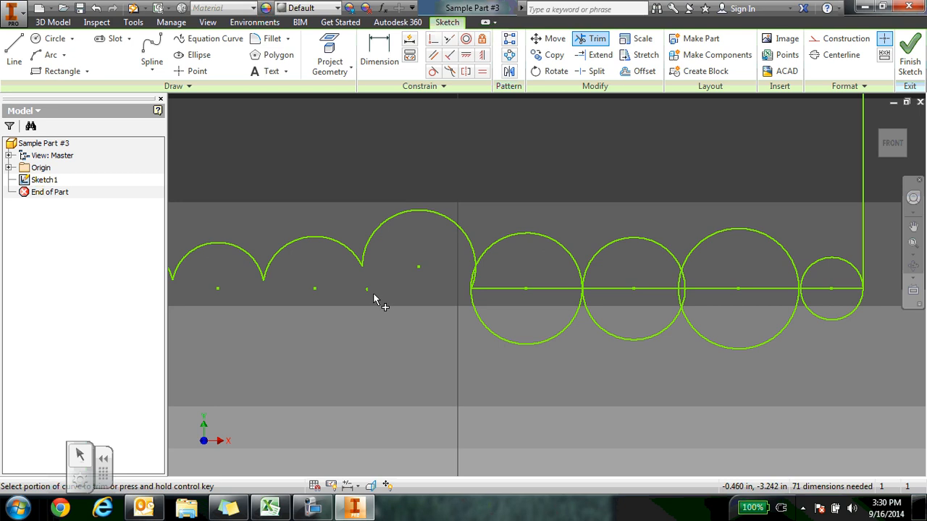
{"action": "scroll", "coordinate": [366, 293], "scroll_direction": "up", "scroll_amount": 5}
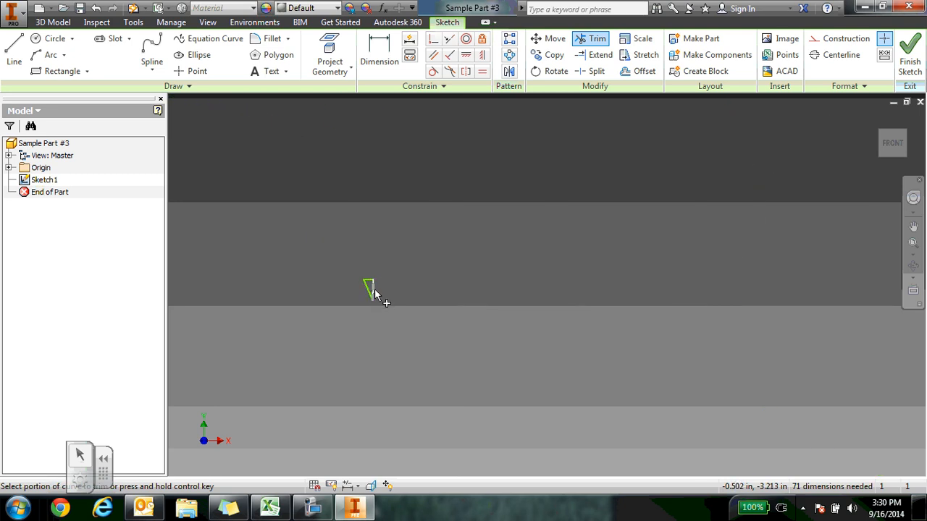
{"action": "left_click", "coordinate": [370, 290]}
{"action": "left_click", "coordinate": [912, 243]}
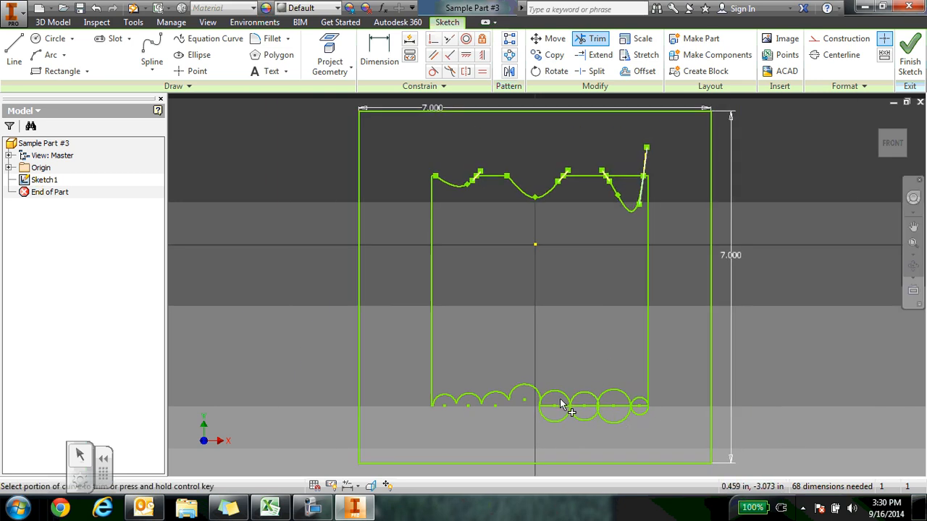
- Trim away the fifth circle's lower arc, the lower-edge segment inside it and its overlap with the fourth circle
{"action": "scroll", "coordinate": [590, 415], "scroll_direction": "up", "scroll_amount": 5}
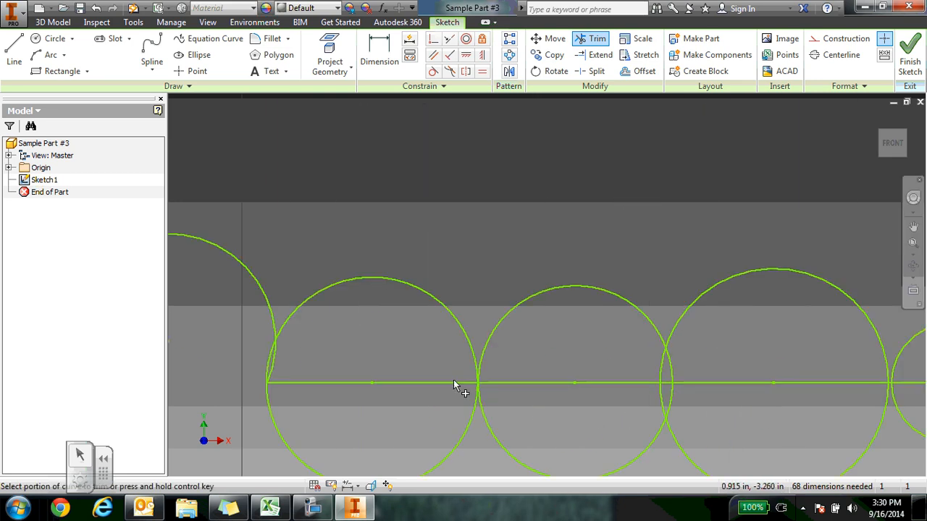
{"action": "left_click", "coordinate": [285, 382]}
{"action": "left_click", "coordinate": [271, 420]}
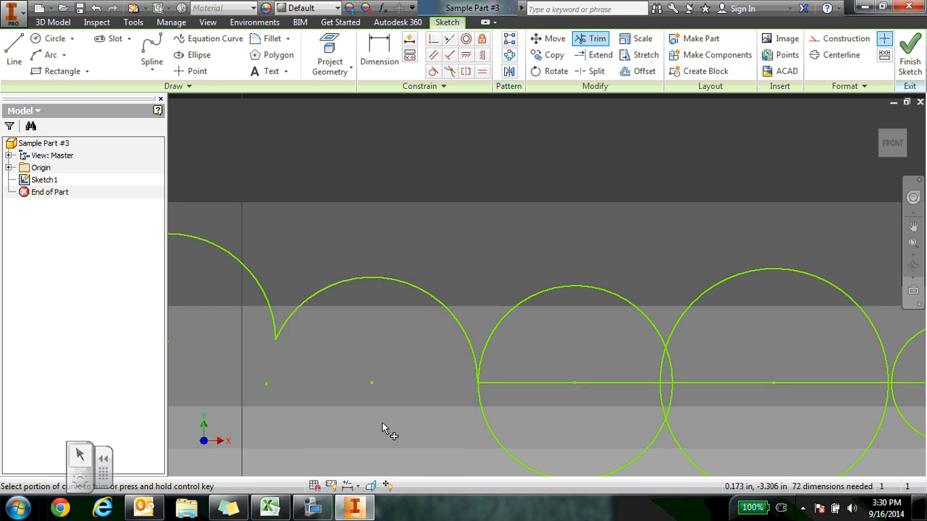
- Trim the lower-edge segment inside the sixth circle, that circle's lower arc and its overlap with the seventh circle
{"action": "scroll", "coordinate": [482, 386], "scroll_direction": "up", "scroll_amount": 5}
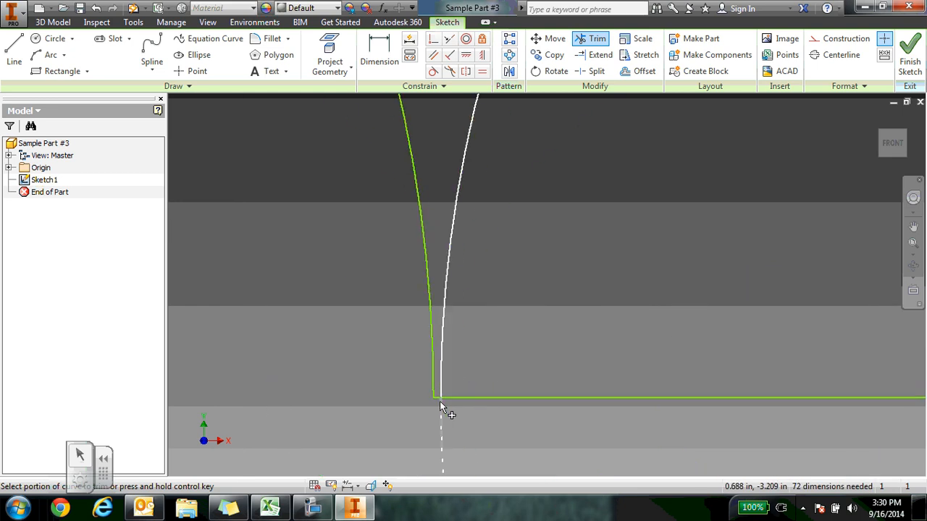
{"action": "left_click", "coordinate": [461, 397]}
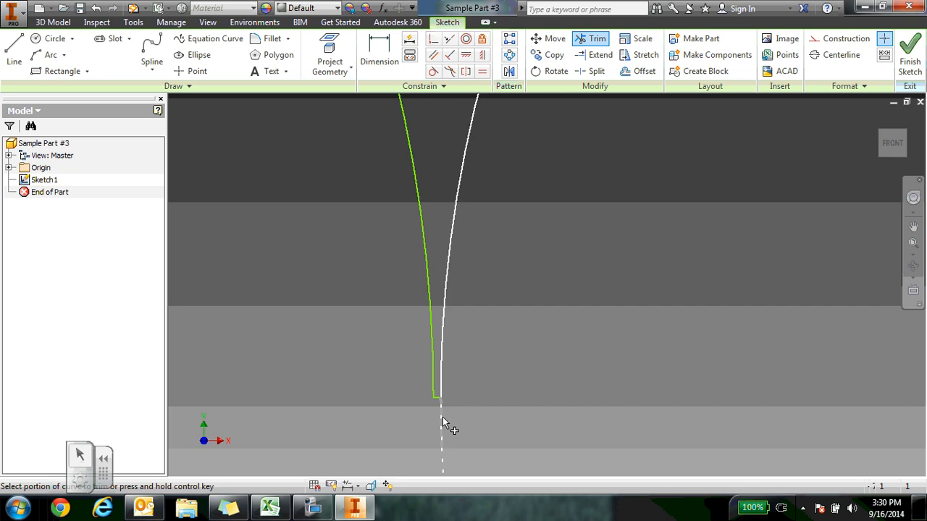
{"action": "scroll", "coordinate": [443, 417], "scroll_direction": "down", "scroll_amount": 5}
{"action": "scroll", "coordinate": [773, 415], "scroll_direction": "up", "scroll_amount": 5}
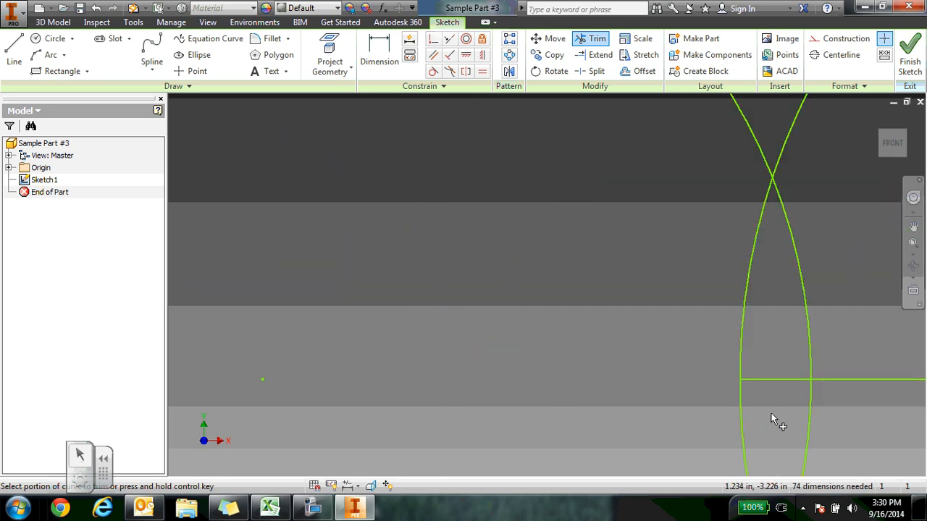
{"action": "left_click", "coordinate": [738, 364]}
{"action": "left_click", "coordinate": [806, 358]}
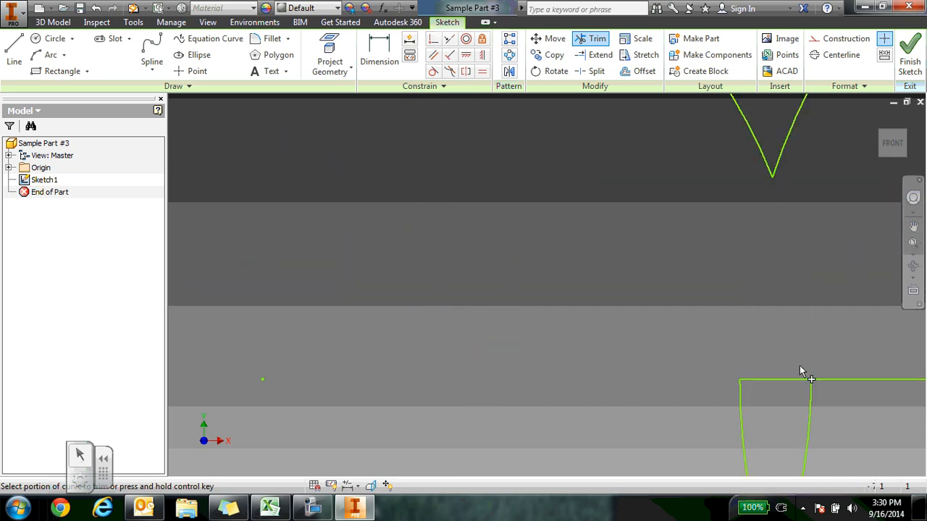
{"action": "left_click", "coordinate": [789, 379]}
{"action": "left_click", "coordinate": [740, 417]}
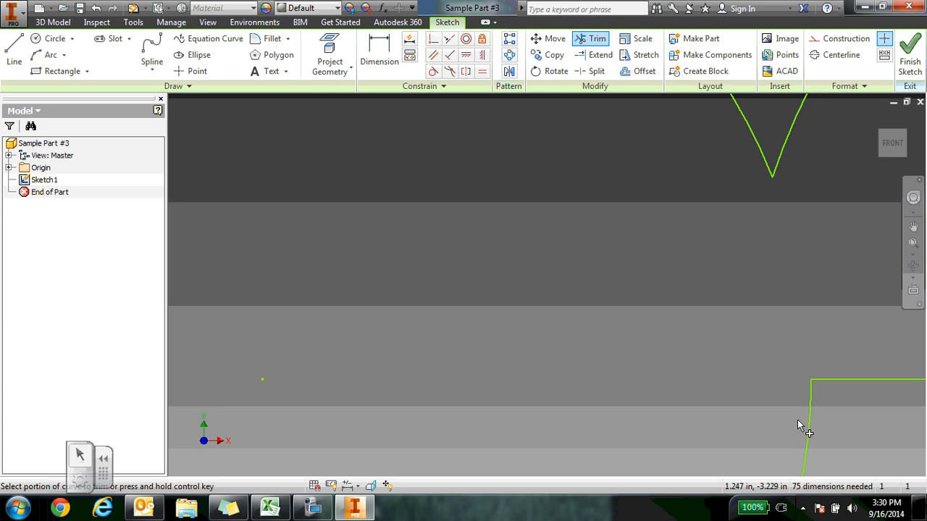
- Trim the lower arcs of the seventh and eighth circles and the lower-edge segments running through both circles
{"action": "scroll", "coordinate": [808, 413], "scroll_direction": "down", "scroll_amount": 5}
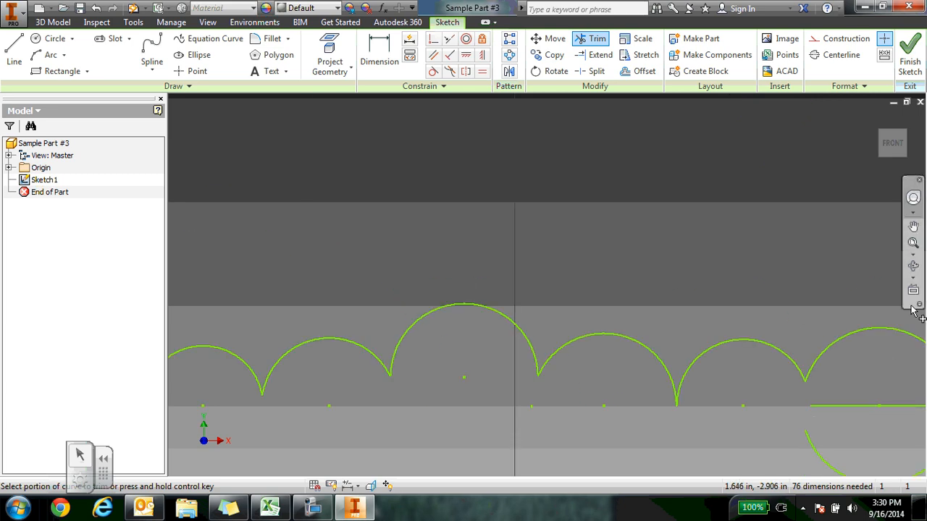
{"action": "left_click", "coordinate": [913, 242]}
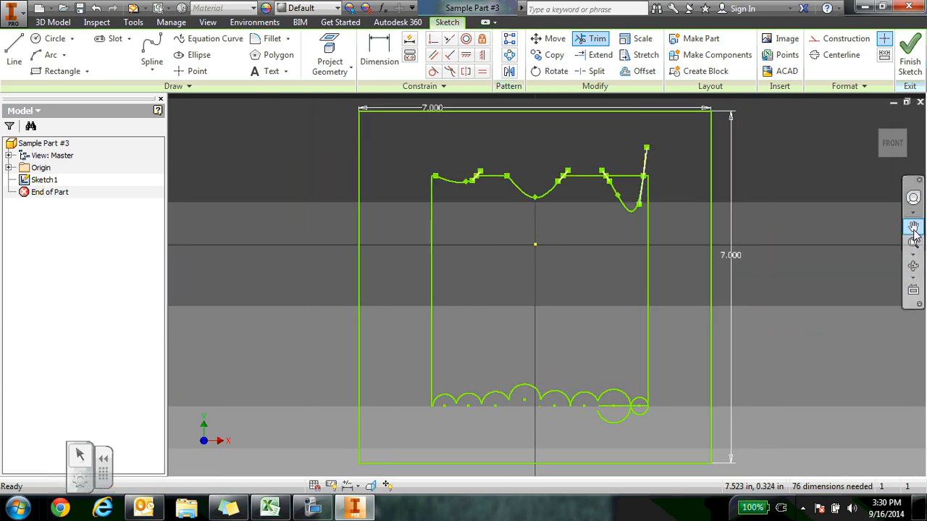
{"action": "left_click", "coordinate": [913, 226]}
{"action": "mouse_move", "coordinate": [594, 330]}
{"action": "left_mouse_down"}
{"action": "mouse_move", "coordinate": [513, 230]}
{"action": "mouse_move", "coordinate": [522, 246]}
{"action": "left_mouse_up"}
{"action": "scroll", "coordinate": [555, 314], "scroll_direction": "up", "scroll_amount": 4}
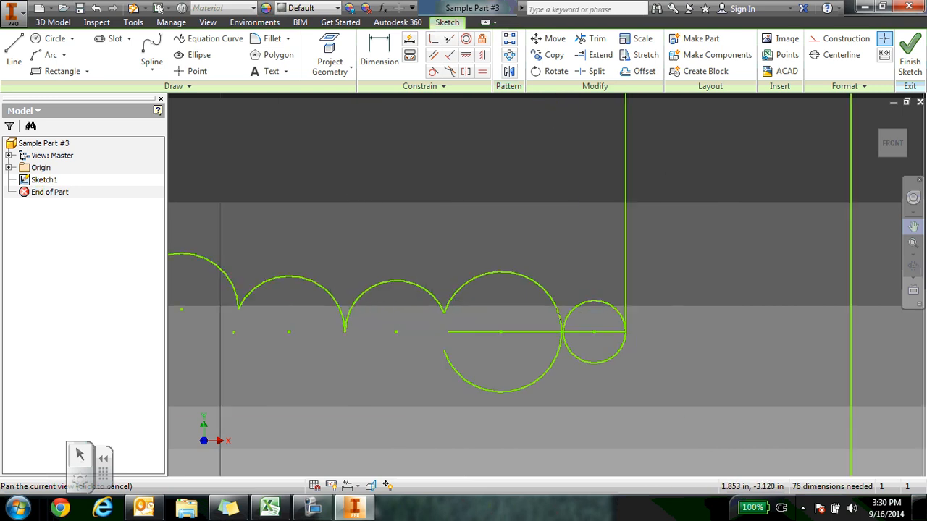
{"action": "right_click", "coordinate": [485, 298]}
{"action": "left_click", "coordinate": [528, 300]}
{"action": "left_click", "coordinate": [512, 340]}
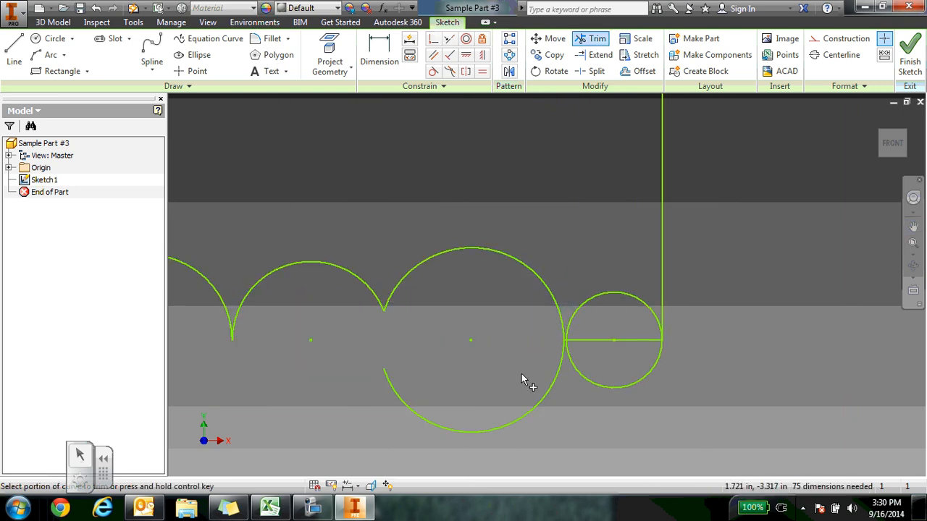
{"action": "left_click", "coordinate": [550, 395]}
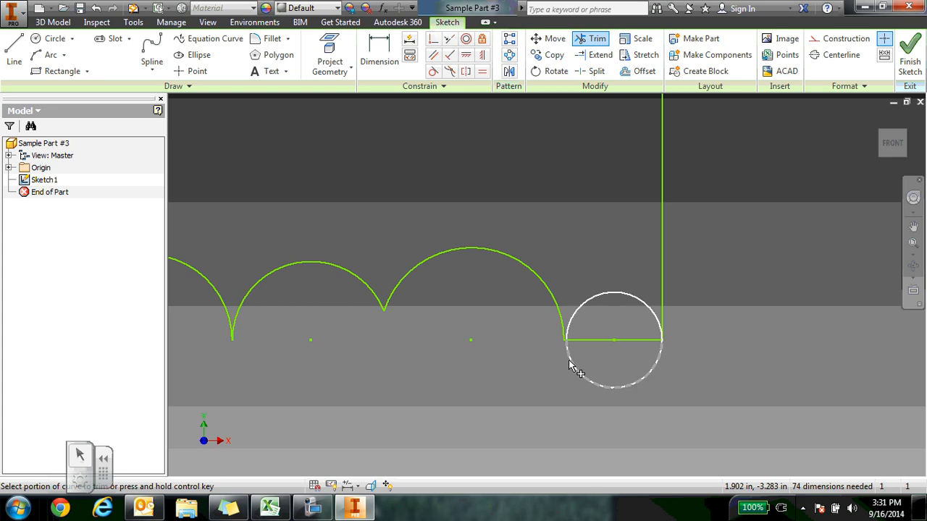
{"action": "left_click", "coordinate": [569, 362]}
{"action": "left_click", "coordinate": [580, 341]}
- Examine the joints on both sides of the last small arc, then the whole sketch
{"action": "scroll", "coordinate": [580, 341], "scroll_direction": "down", "scroll_amount": 3}
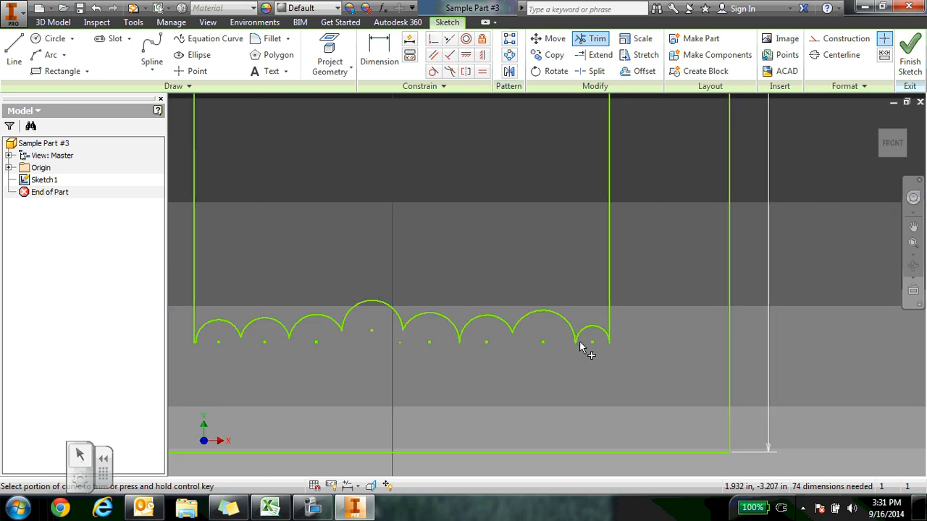
{"action": "scroll", "coordinate": [576, 347], "scroll_direction": "up", "scroll_amount": 5}
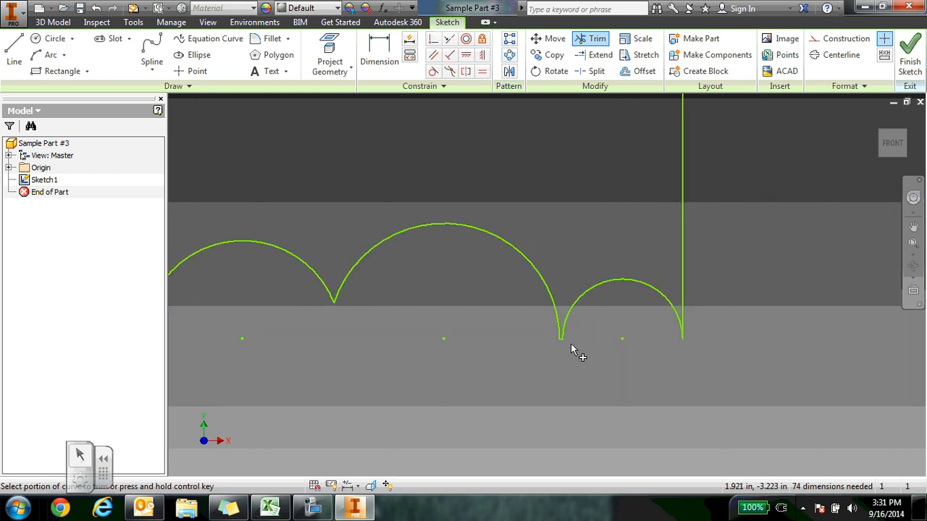
{"action": "left_click", "coordinate": [913, 234]}
{"action": "mouse_move", "coordinate": [850, 235]}
{"action": "left_mouse_down"}
{"action": "mouse_move", "coordinate": [671, 269]}
{"action": "mouse_move", "coordinate": [304, 257]}
{"action": "mouse_move", "coordinate": [574, 288]}
{"action": "left_mouse_up"}
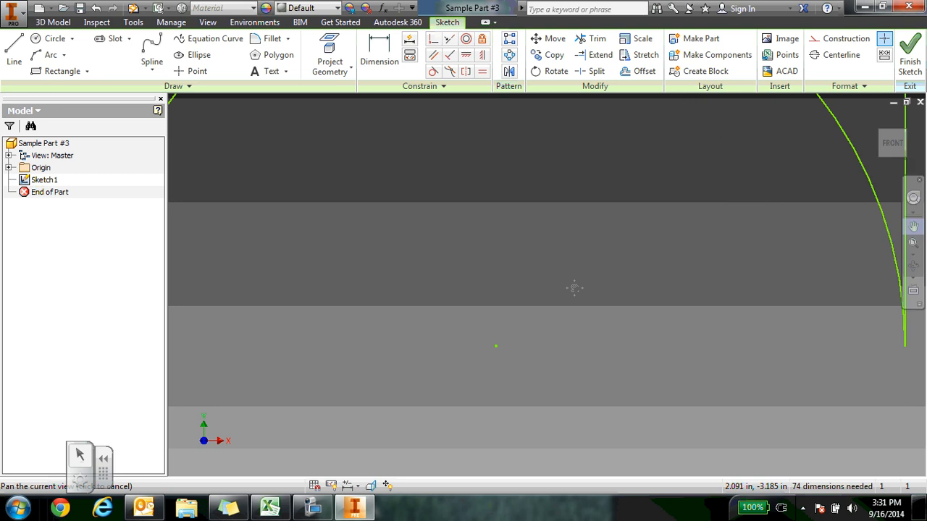
{"action": "mouse_move", "coordinate": [816, 302]}
{"action": "left_mouse_down"}
{"action": "mouse_move", "coordinate": [653, 298]}
{"action": "mouse_move", "coordinate": [622, 356]}
{"action": "left_mouse_up"}
{"action": "mouse_move", "coordinate": [702, 355]}
{"action": "left_mouse_down"}
{"action": "mouse_move", "coordinate": [682, 304]}
{"action": "mouse_move", "coordinate": [699, 292]}
{"action": "mouse_move", "coordinate": [755, 162]}
{"action": "mouse_move", "coordinate": [741, 162]}
{"action": "mouse_move", "coordinate": [765, 167]}
{"action": "mouse_move", "coordinate": [749, 148]}
{"action": "mouse_move", "coordinate": [736, 43]}
{"action": "left_mouse_up"}
{"action": "left_click", "coordinate": [913, 243]}
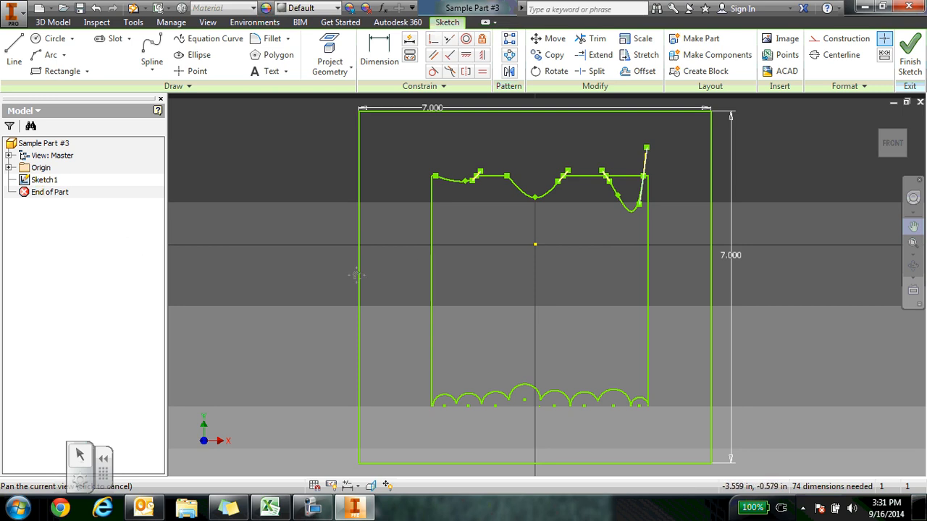
- Trim the inner rectangle's upper-edge segment spanning the spline's rightmost dip
{"action": "right_click", "coordinate": [585, 218]}
{"action": "left_click", "coordinate": [627, 214]}
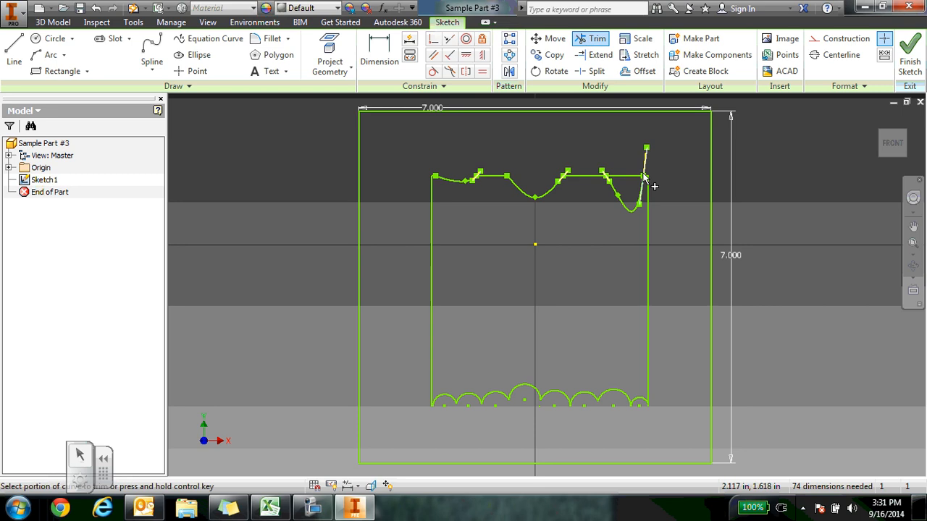
{"action": "left_click", "coordinate": [620, 181]}
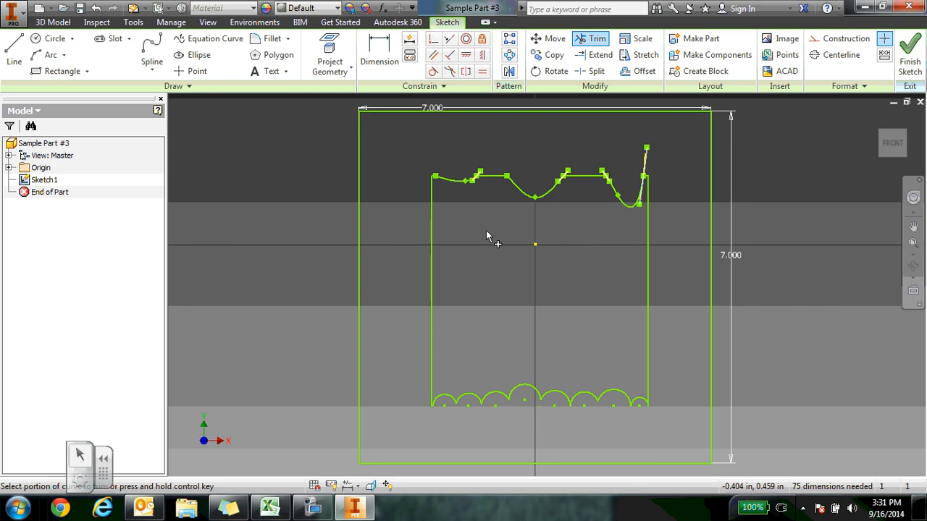
- Draw a four-segment line zigzag crossing the inner rectangle's left edge, with a first segment about 1.1 in and a last about 1.4 in
{"action": "left_click", "coordinate": [13, 51]}
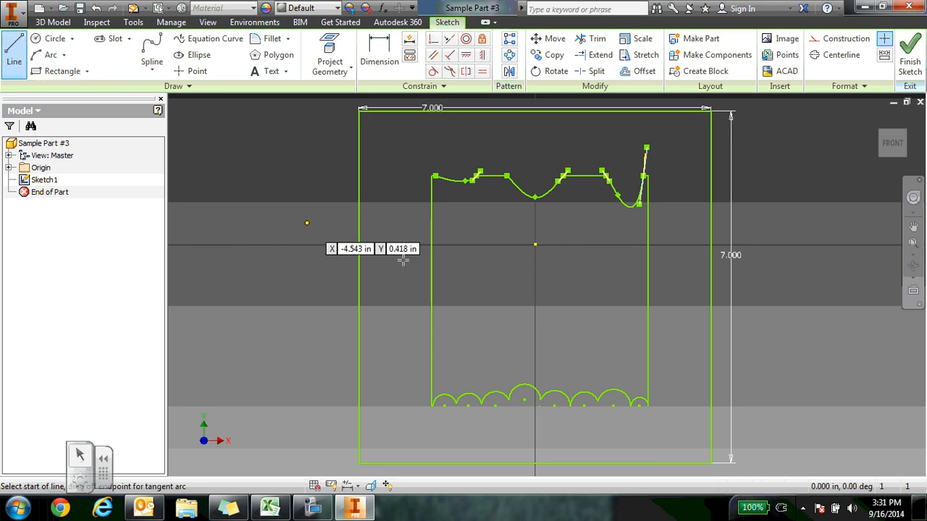
{"action": "left_click", "coordinate": [429, 233]}
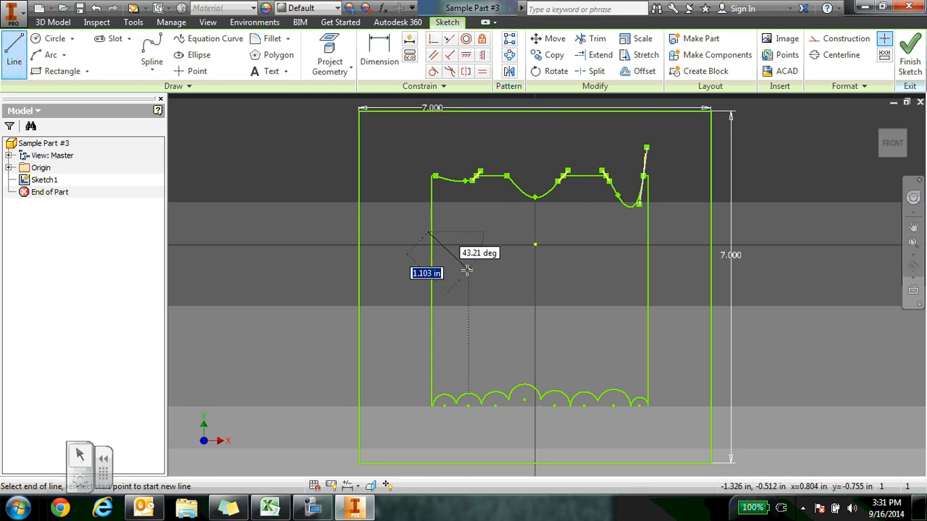
{"action": "left_click", "coordinate": [468, 270]}
{"action": "left_click", "coordinate": [409, 311]}
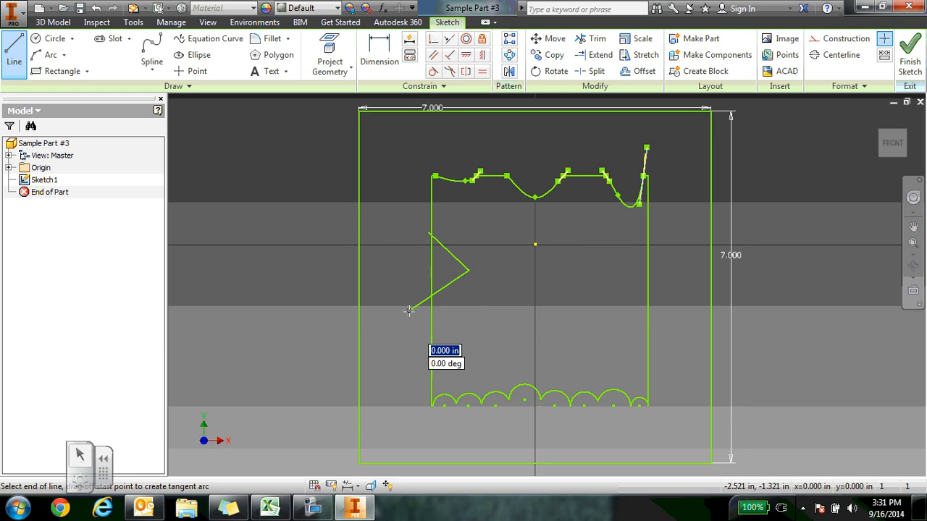
{"action": "left_click", "coordinate": [468, 343]}
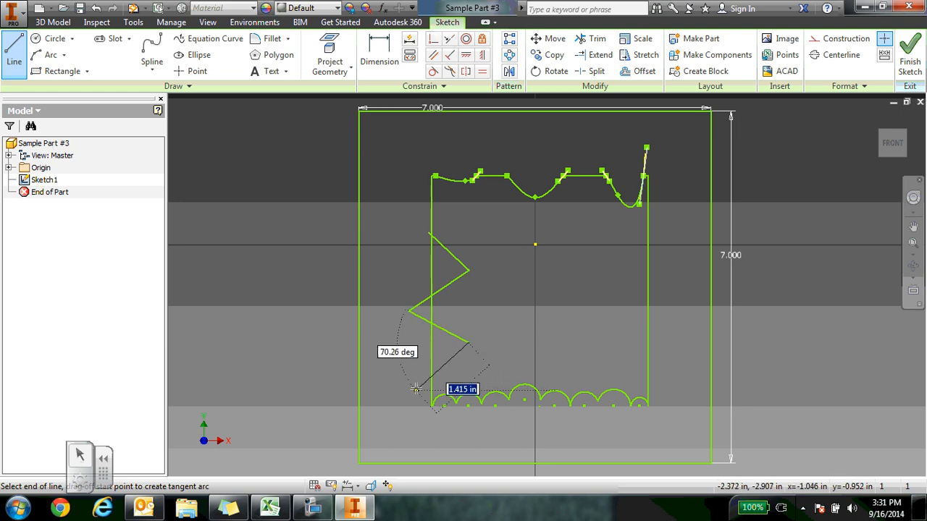
{"action": "left_click", "coordinate": [416, 388]}
{"action": "right_click", "coordinate": [416, 389]}
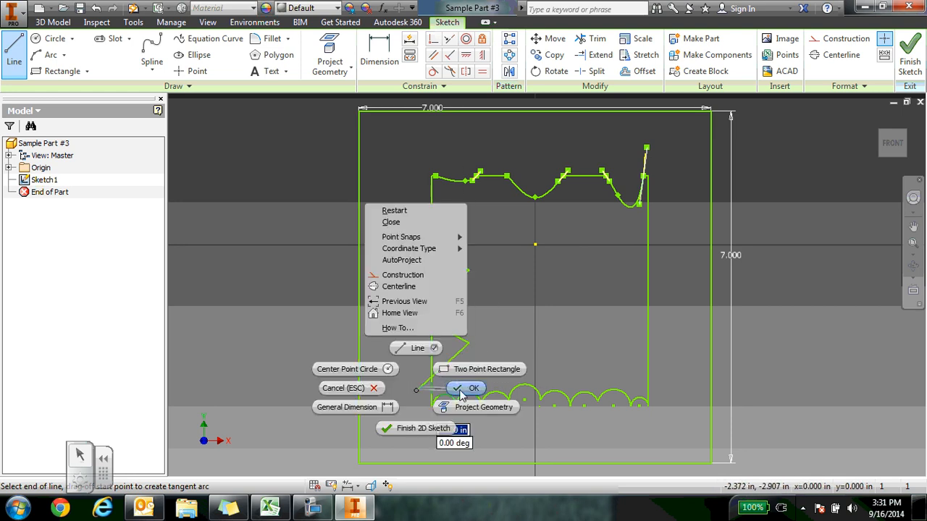
{"action": "left_click", "coordinate": [460, 392]}
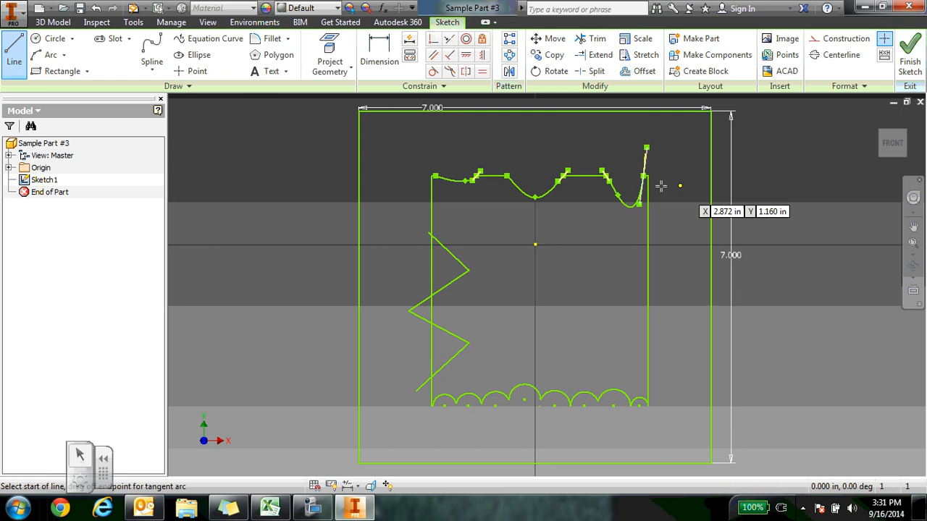
- Add two more line segments from the zigzag's upper end, finishing outside the left edge near the rectangle's upper corner
{"action": "left_click", "coordinate": [428, 232]}
{"action": "left_click", "coordinate": [469, 216]}
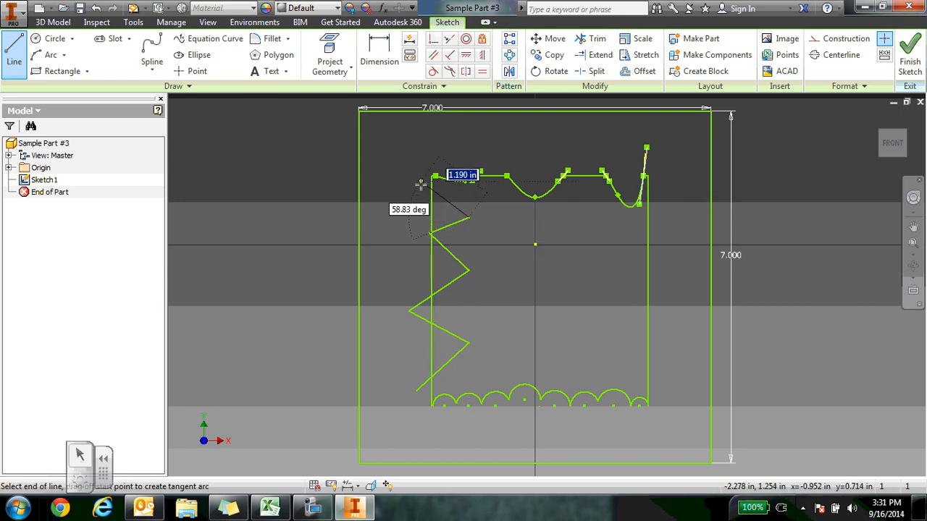
{"action": "left_click", "coordinate": [421, 181]}
{"action": "right_click", "coordinate": [421, 184]}
{"action": "key", "text": "Escape"}
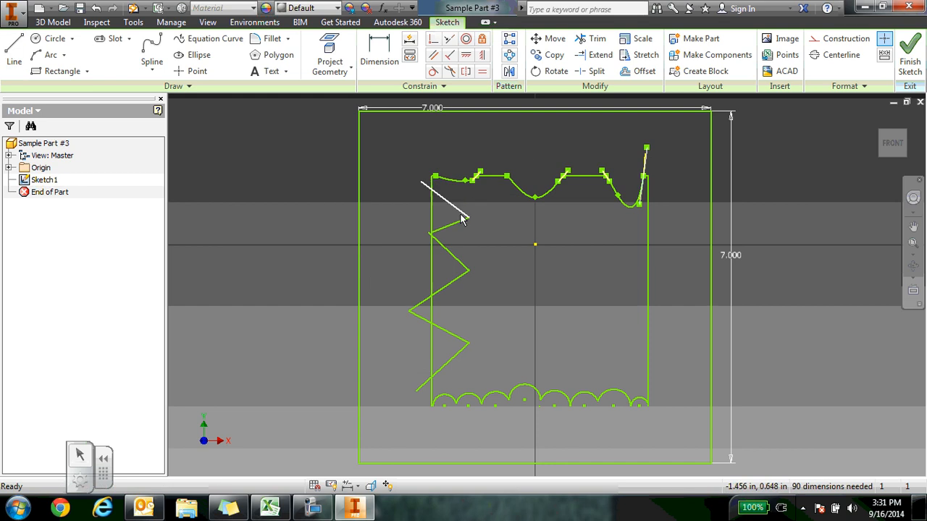
- Trim the left-edge segments behind the upper two zigzag teeth and the zigzag pieces sticking out beyond that edge
{"action": "scroll", "coordinate": [439, 216], "scroll_direction": "up", "scroll_amount": 3}
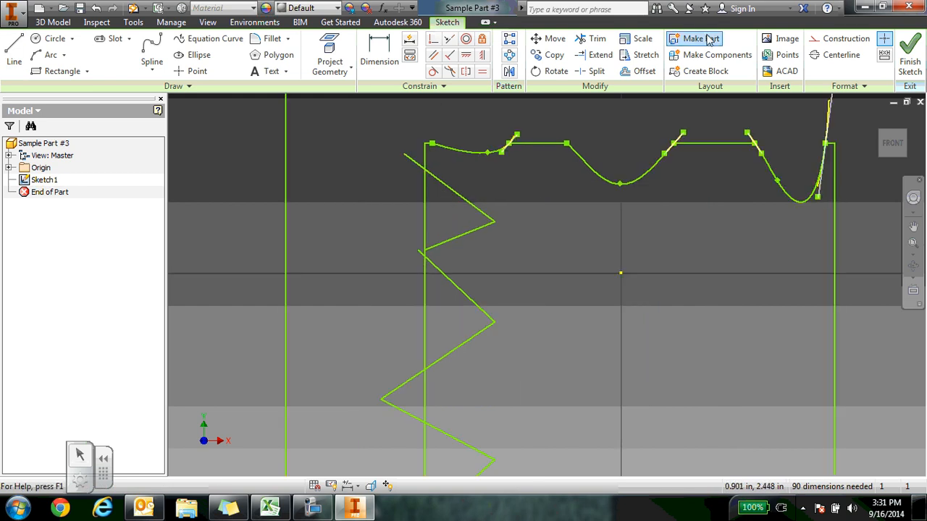
{"action": "left_click", "coordinate": [597, 38]}
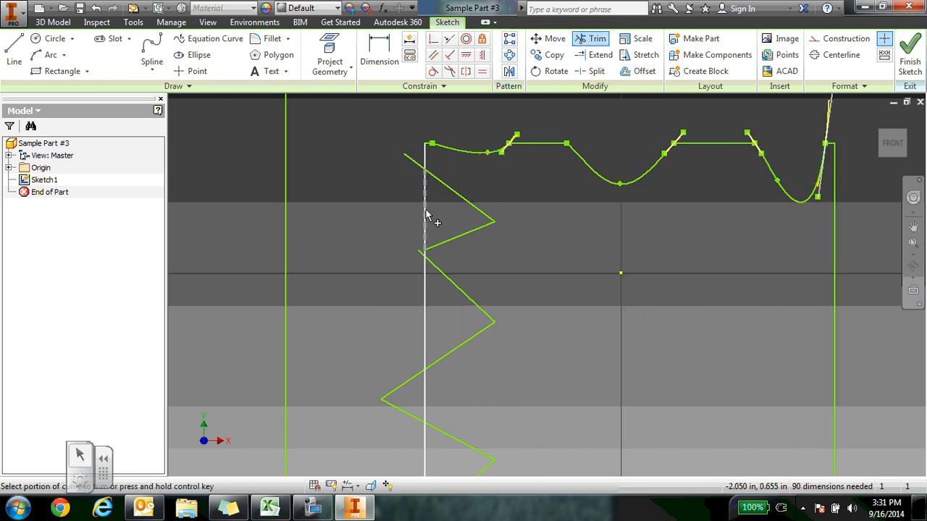
{"action": "left_click", "coordinate": [426, 209]}
{"action": "left_click", "coordinate": [421, 258]}
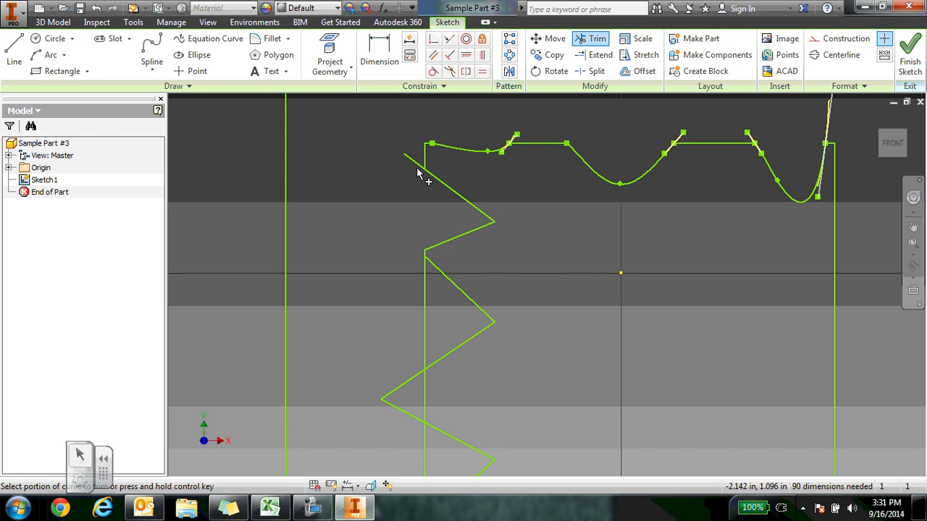
{"action": "left_click", "coordinate": [425, 334]}
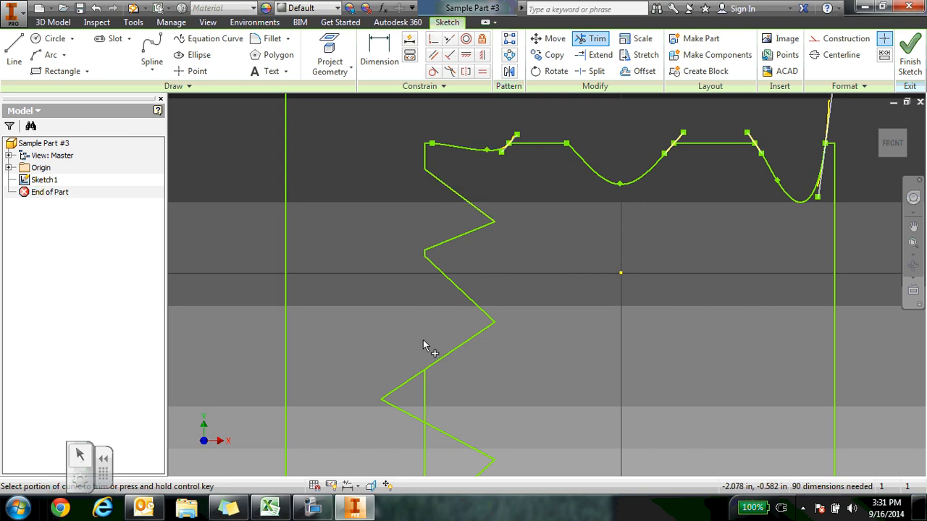
{"action": "left_click", "coordinate": [404, 384]}
{"action": "left_click", "coordinate": [406, 414]}
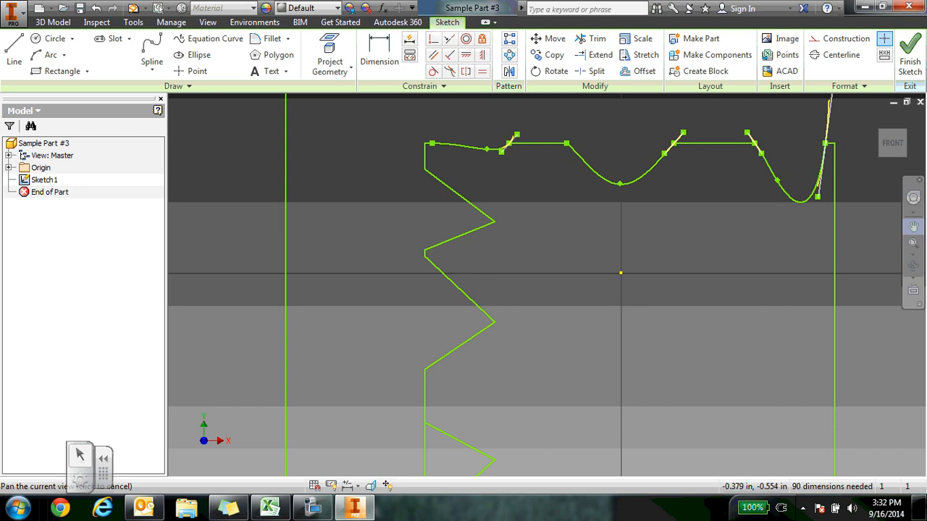
- Trim the left-edge segment behind the lowest zigzag tooth and the line tail protruding outside the rectangle
{"action": "left_click_drag", "start_coordinate": [531, 405], "coordinate": [572, 150]}
{"action": "right_click", "coordinate": [567, 170]}
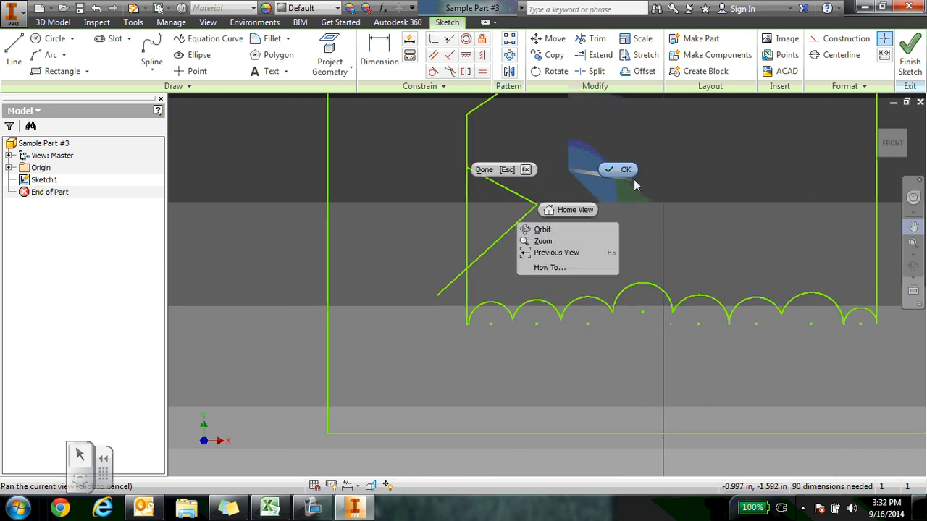
{"action": "left_click", "coordinate": [626, 170]}
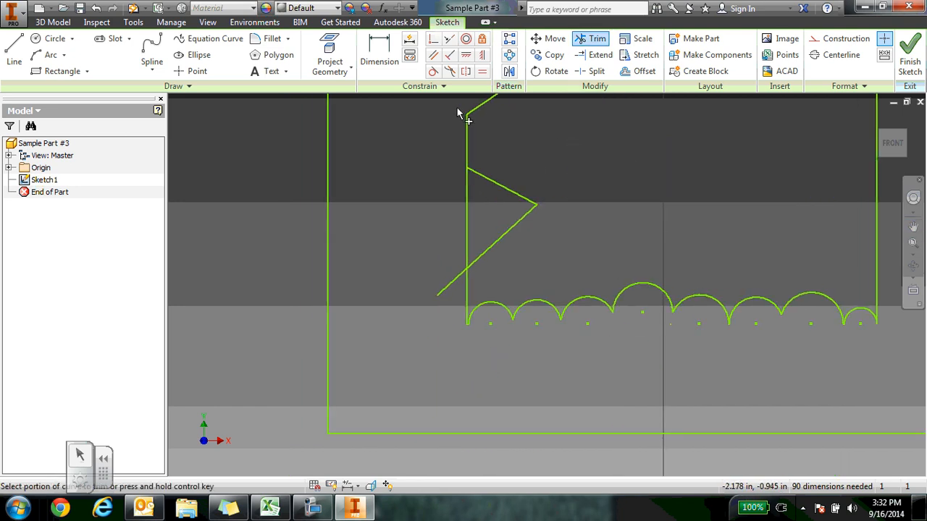
{"action": "left_click", "coordinate": [467, 210]}
{"action": "left_click", "coordinate": [452, 287]}
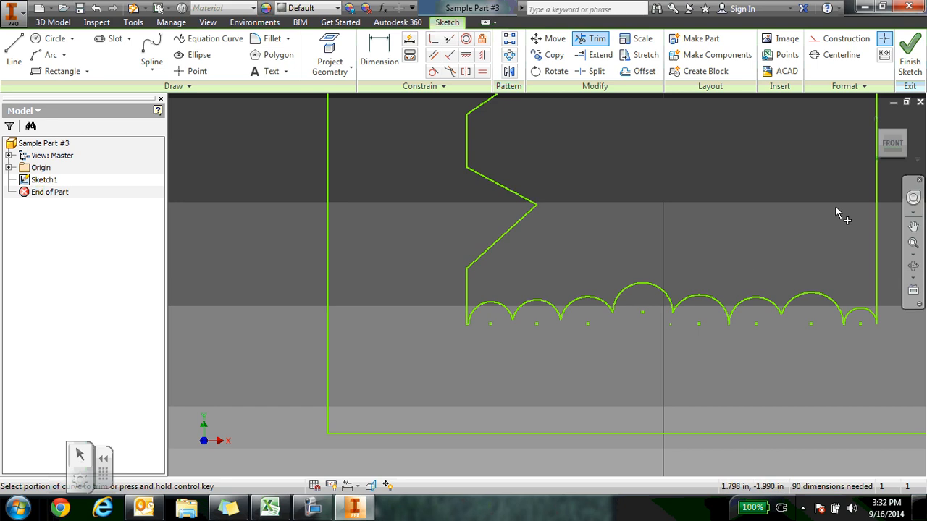
{"action": "left_click", "coordinate": [913, 241]}
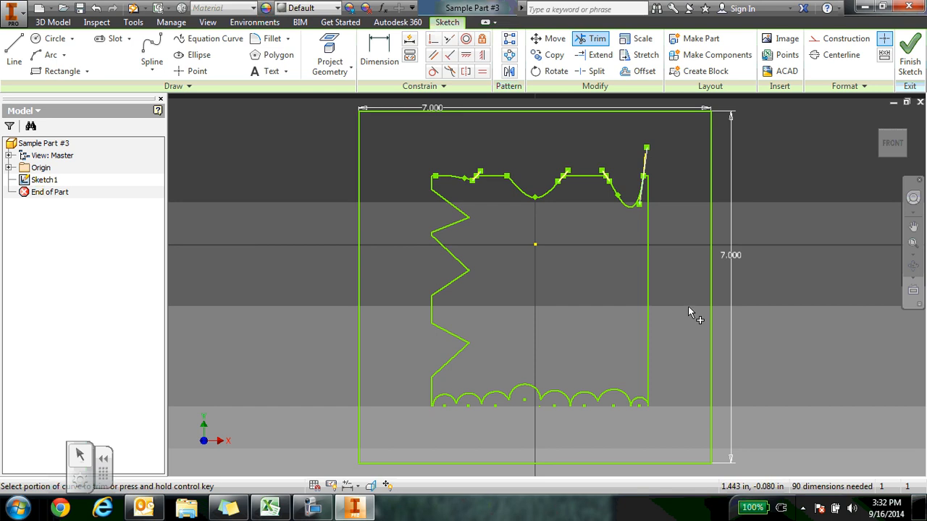
- Finish and save the sketch, then extrude the inner profile with the irregular edges 1 in as a solid
{"action": "left_click", "coordinate": [915, 64]}
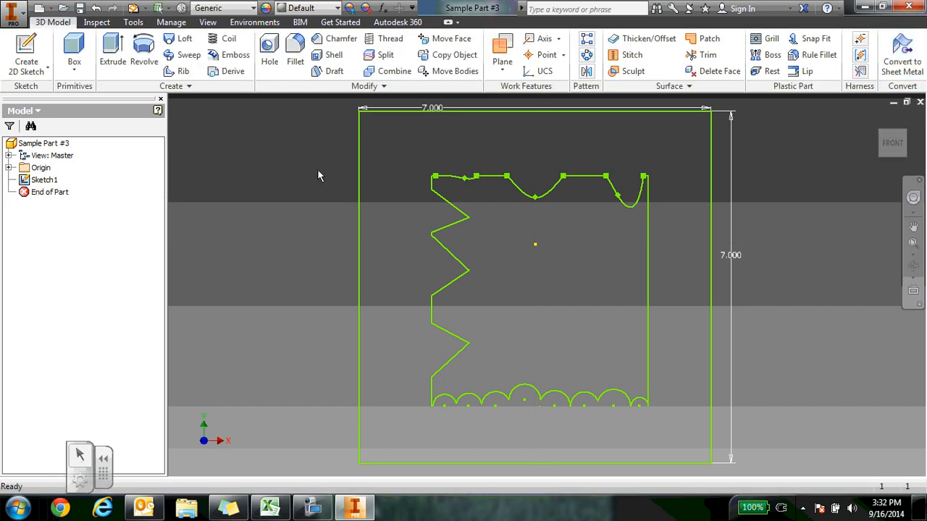
{"action": "left_click", "coordinate": [80, 9]}
{"action": "left_click", "coordinate": [116, 66]}
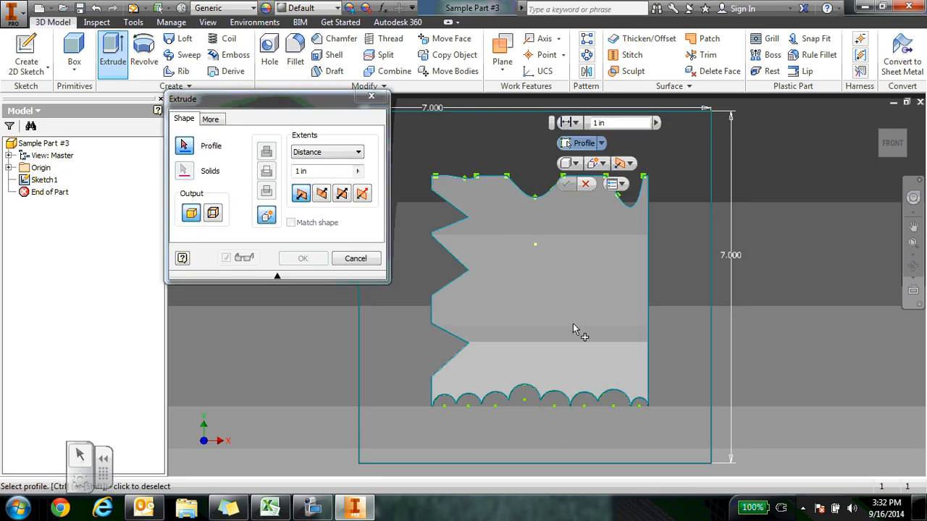
{"action": "left_click", "coordinate": [573, 328]}
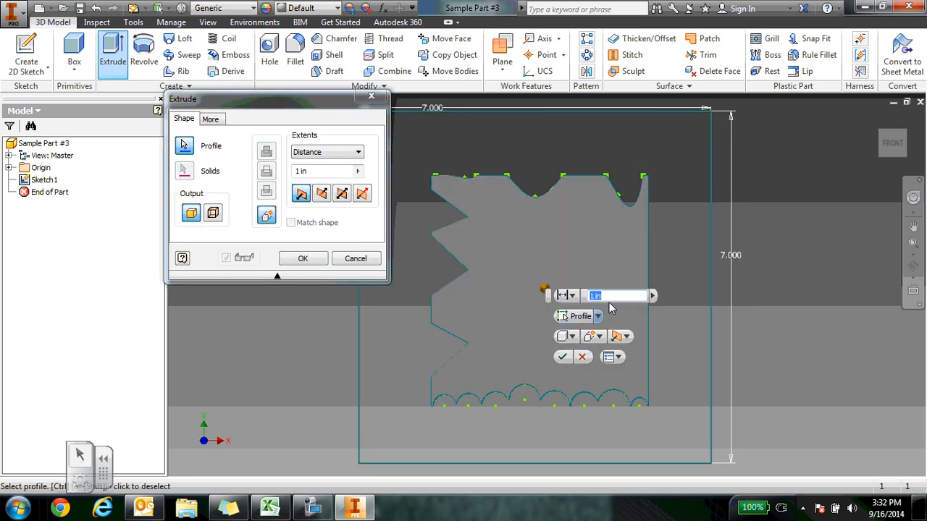
{"action": "left_click", "coordinate": [563, 358]}
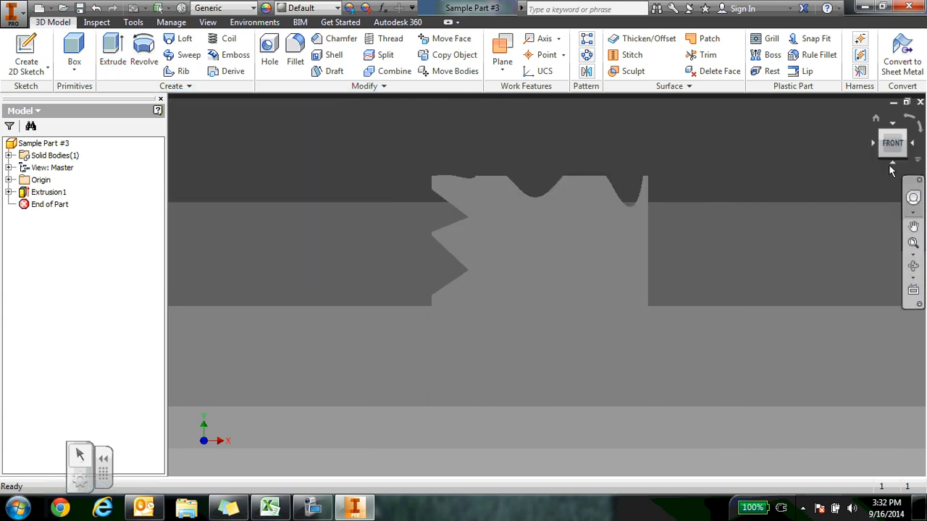
- Cut a 1 in diameter through-all hole near the middle of the part's front face
{"action": "left_click", "coordinate": [900, 135]}
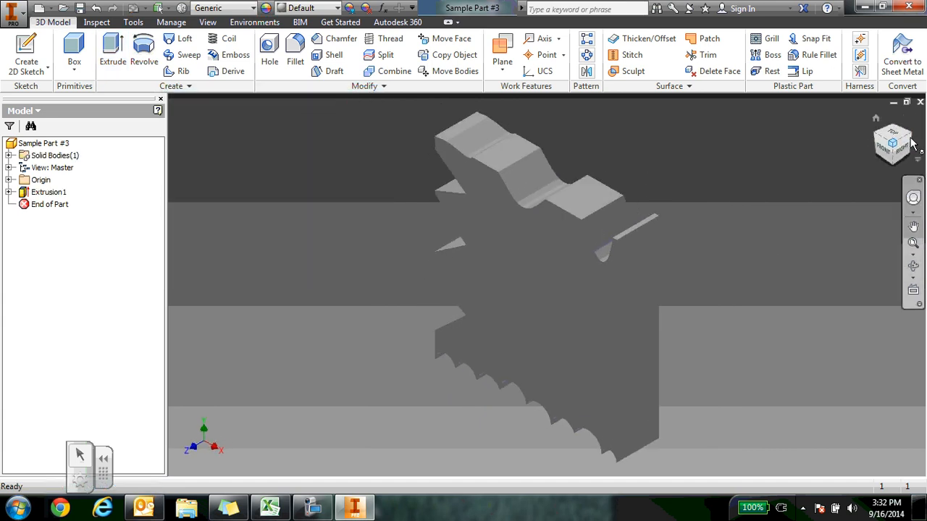
{"action": "mouse_move", "coordinate": [898, 149]}
{"action": "left_mouse_down"}
{"action": "mouse_move", "coordinate": [872, 170]}
{"action": "mouse_move", "coordinate": [843, 163]}
{"action": "mouse_move", "coordinate": [832, 145]}
{"action": "mouse_move", "coordinate": [847, 178]}
{"action": "mouse_move", "coordinate": [880, 199]}
{"action": "mouse_move", "coordinate": [890, 167]}
{"action": "mouse_move", "coordinate": [854, 145]}
{"action": "mouse_move", "coordinate": [894, 182]}
{"action": "mouse_move", "coordinate": [862, 152]}
{"action": "mouse_move", "coordinate": [872, 170]}
{"action": "mouse_move", "coordinate": [855, 159]}
{"action": "mouse_move", "coordinate": [890, 116]}
{"action": "mouse_move", "coordinate": [874, 122]}
{"action": "left_mouse_up"}
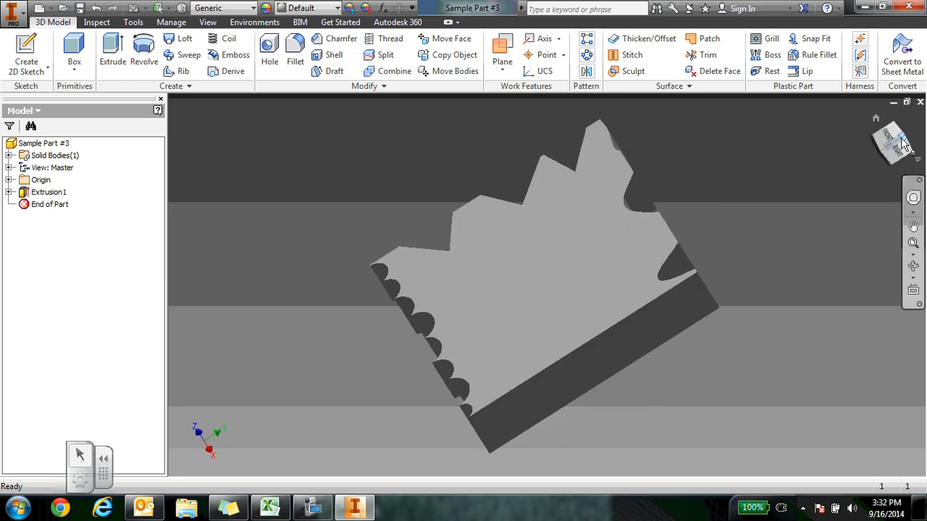
{"action": "left_click", "coordinate": [874, 119]}
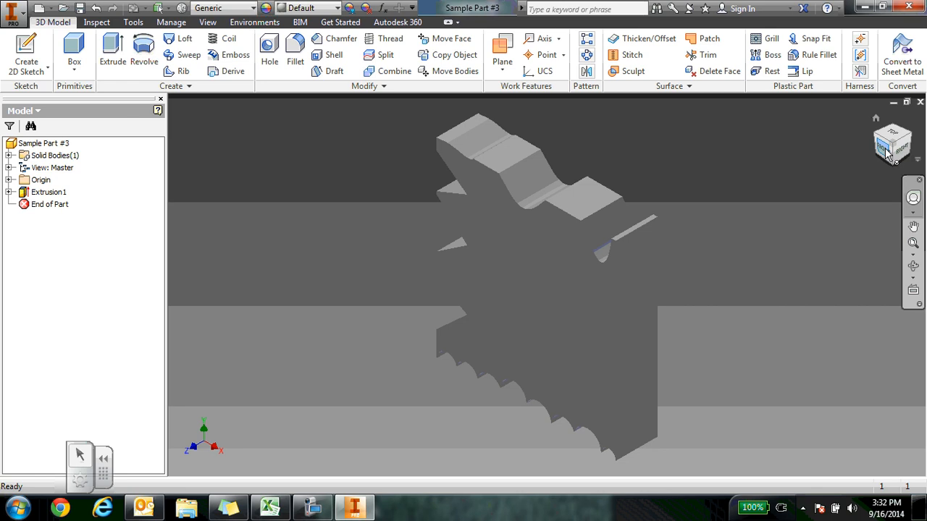
{"action": "left_click", "coordinate": [887, 151]}
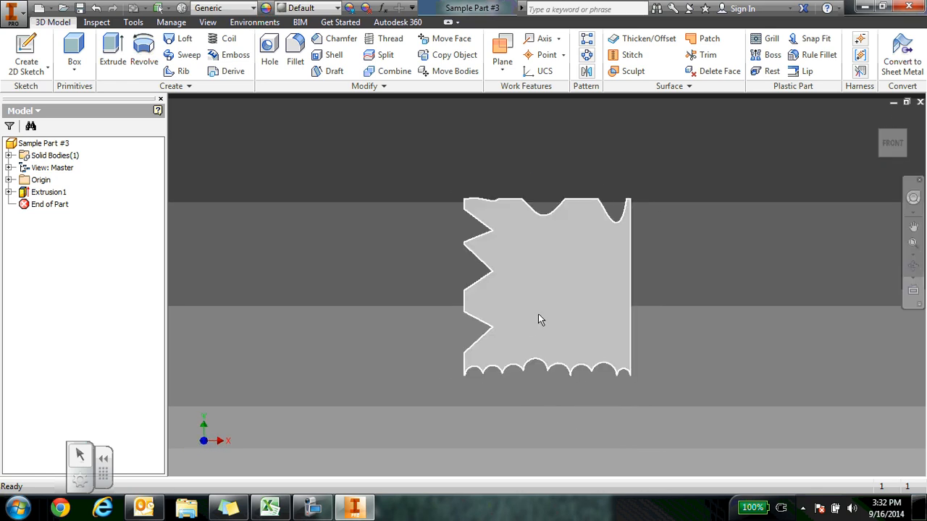
{"action": "scroll", "coordinate": [562, 305], "scroll_direction": "up", "scroll_amount": 3}
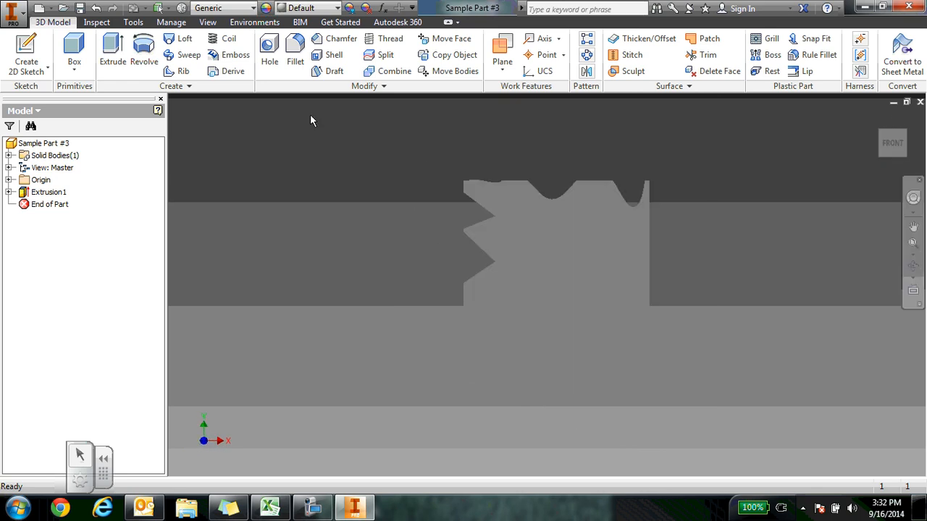
{"action": "left_click", "coordinate": [270, 61]}
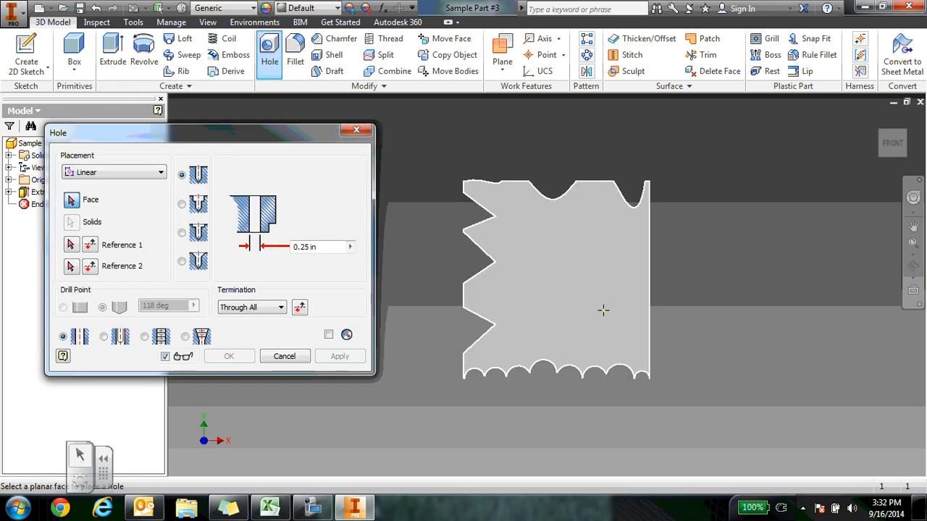
{"action": "left_click", "coordinate": [563, 278]}
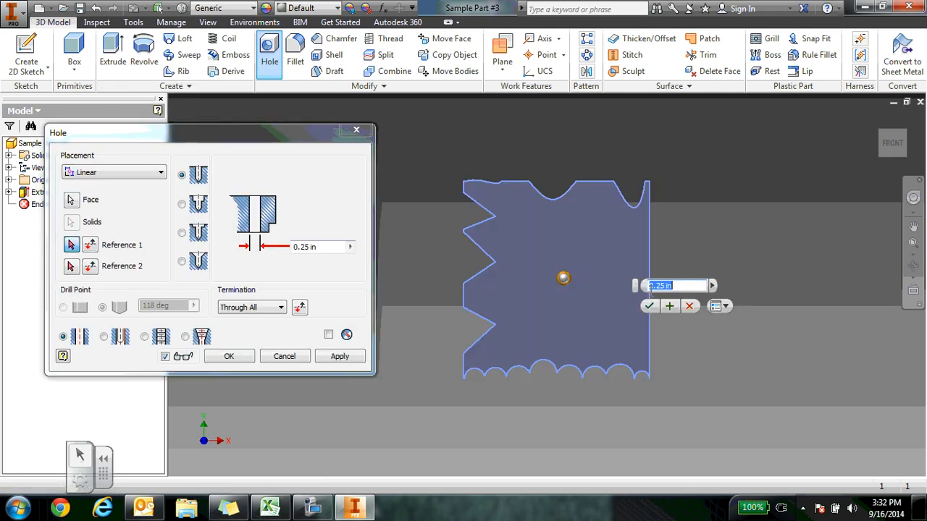
{"action": "type", "text": "1"}
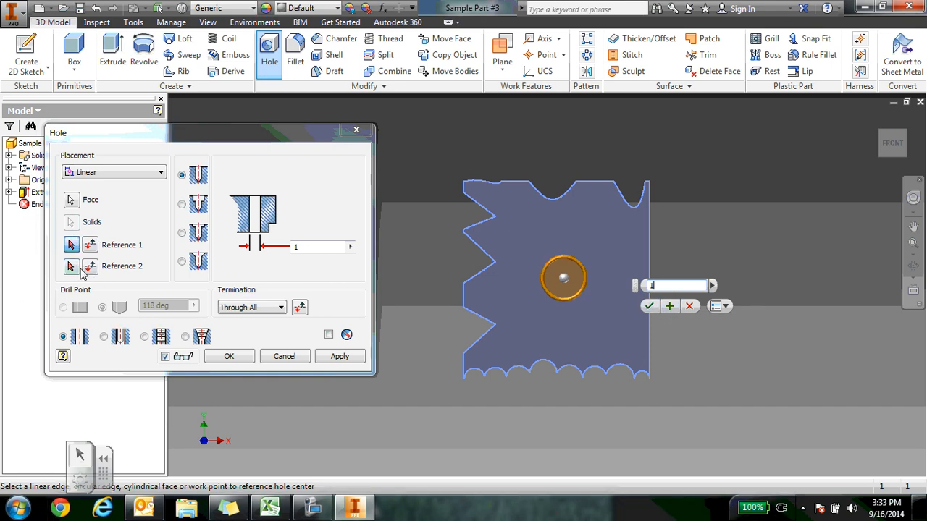
{"action": "left_click", "coordinate": [649, 307]}
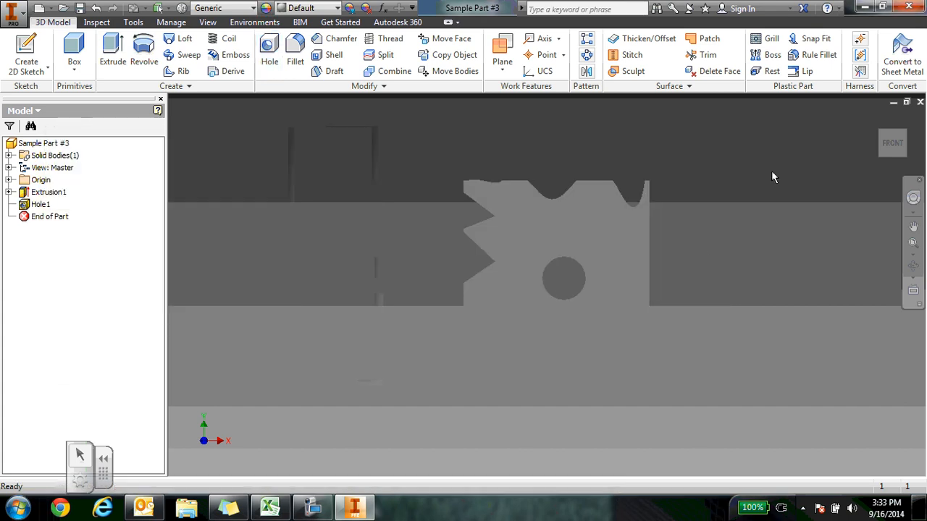
- Save the part and create a new drawing from the Standard.idw template
{"action": "left_click", "coordinate": [904, 132]}
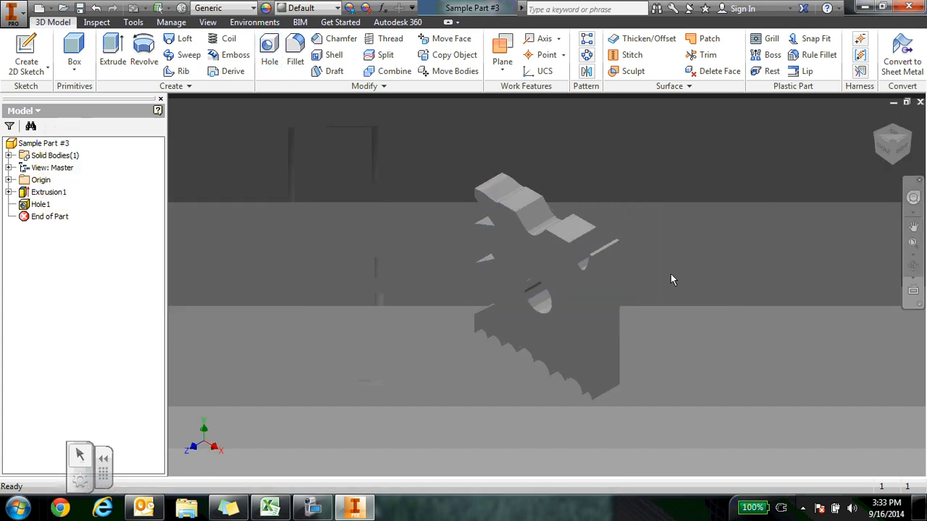
{"action": "left_click", "coordinate": [80, 9]}
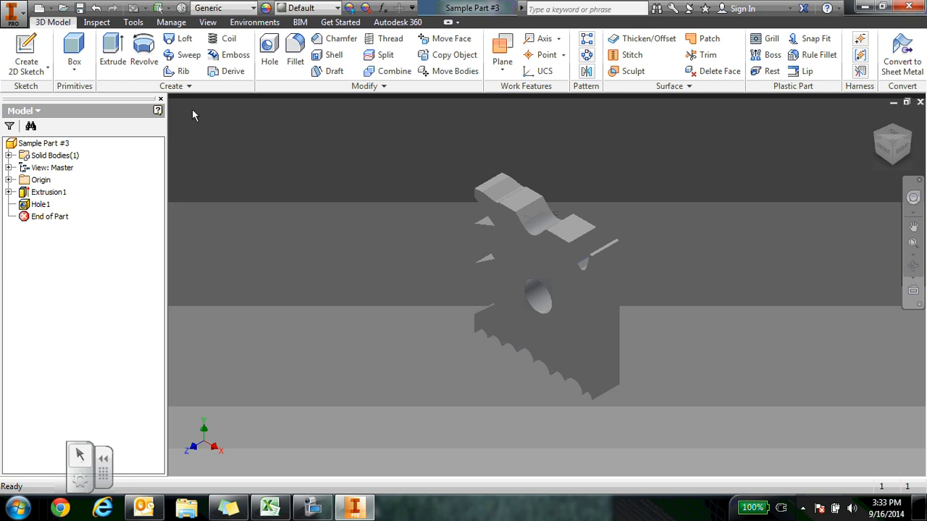
{"action": "left_click", "coordinate": [10, 20]}
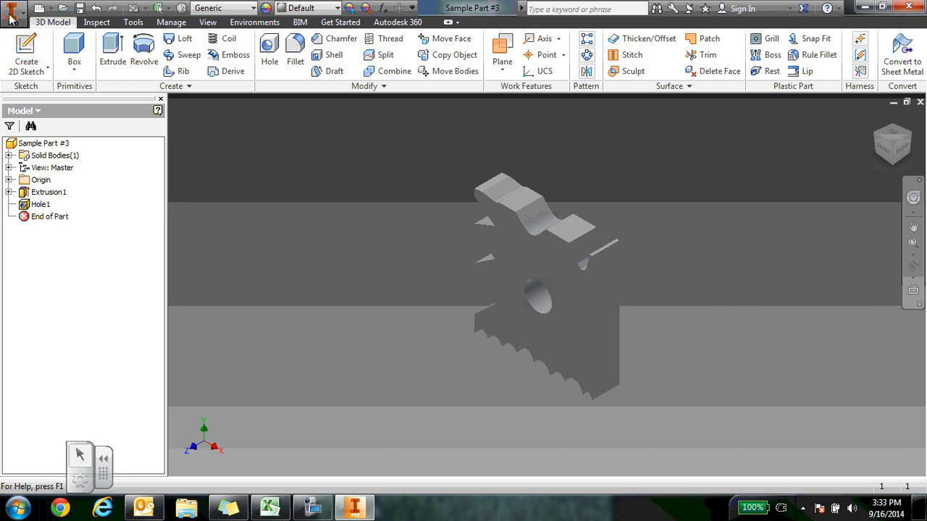
{"action": "left_click", "coordinate": [58, 83]}
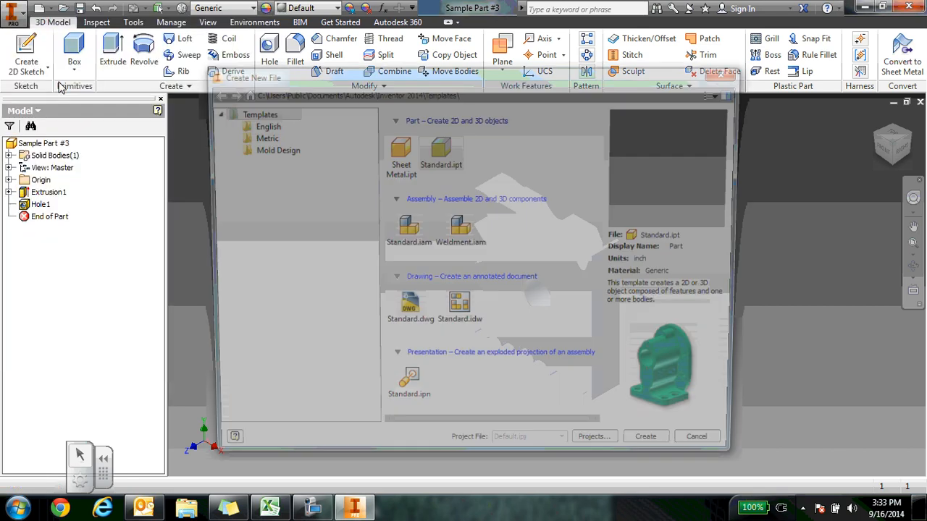
{"action": "left_click", "coordinate": [481, 313]}
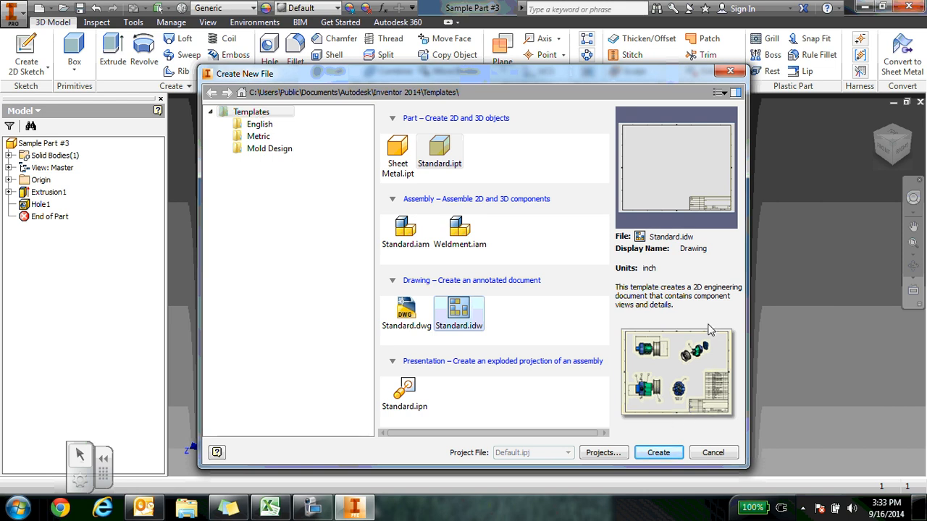
{"action": "left_click", "coordinate": [659, 452]}
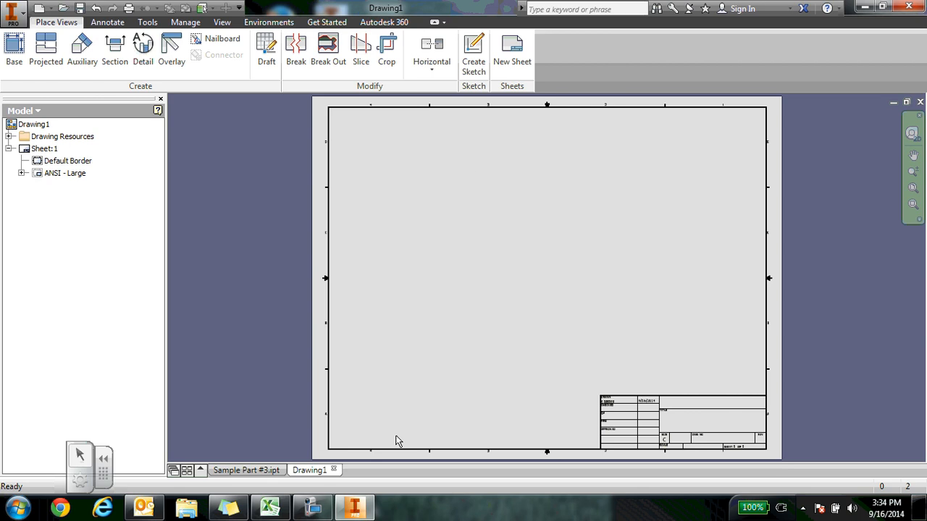
- Change the drawing sheet's size to A, keeping landscape orientation
{"action": "right_click", "coordinate": [43, 151]}
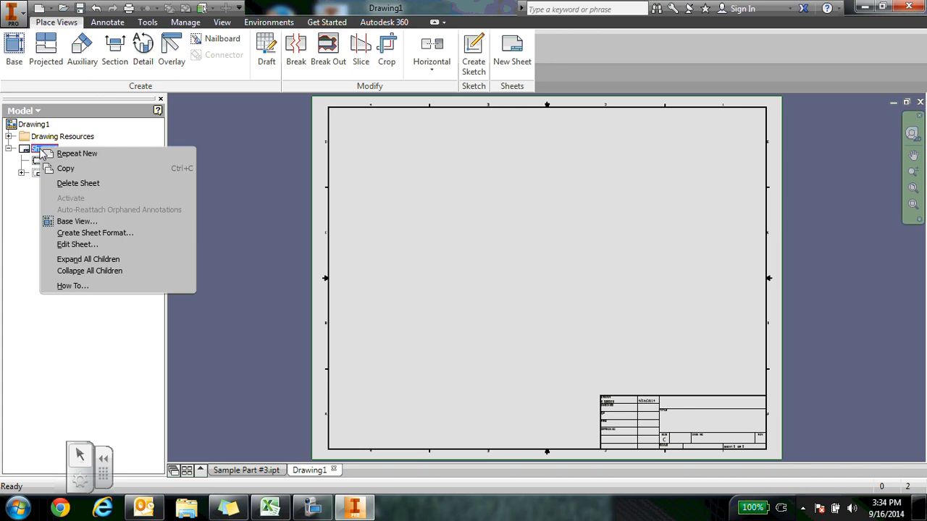
{"action": "left_click", "coordinate": [74, 244]}
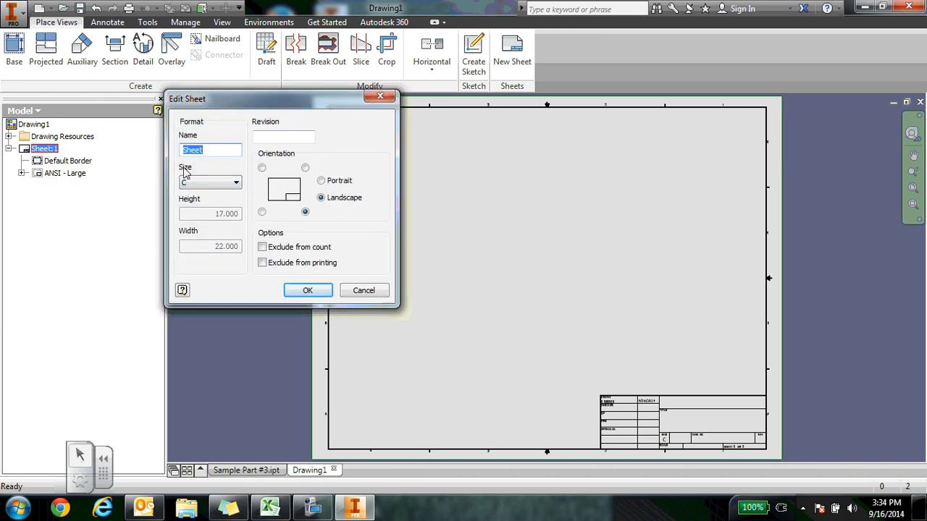
{"action": "left_click", "coordinate": [204, 187]}
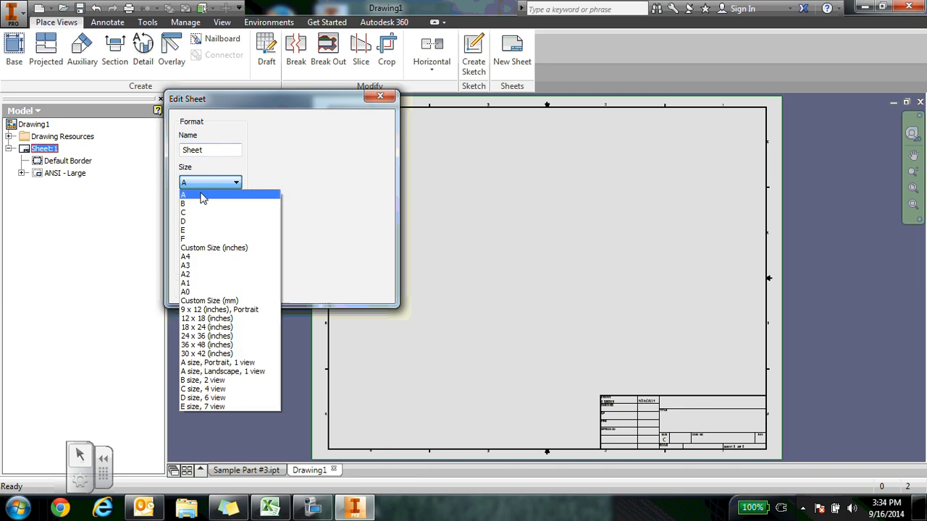
{"action": "left_click", "coordinate": [204, 197]}
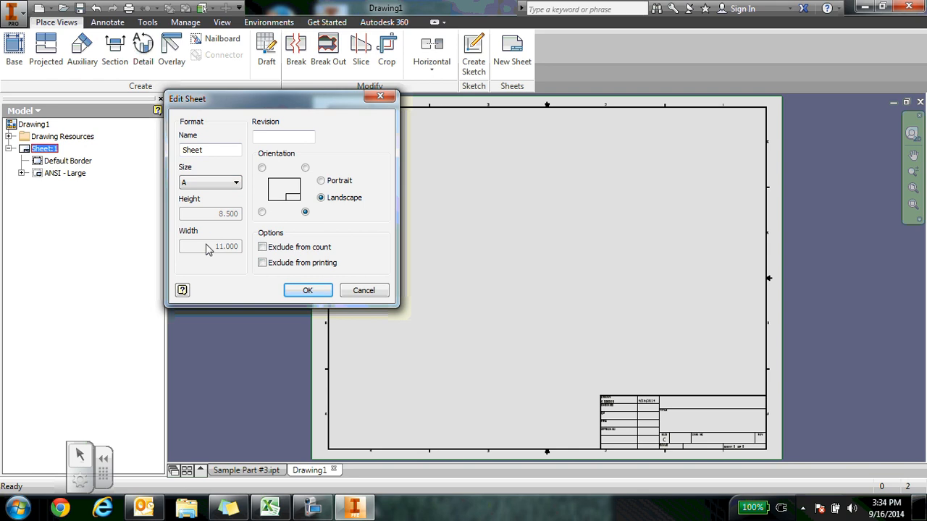
{"action": "left_click", "coordinate": [304, 294]}
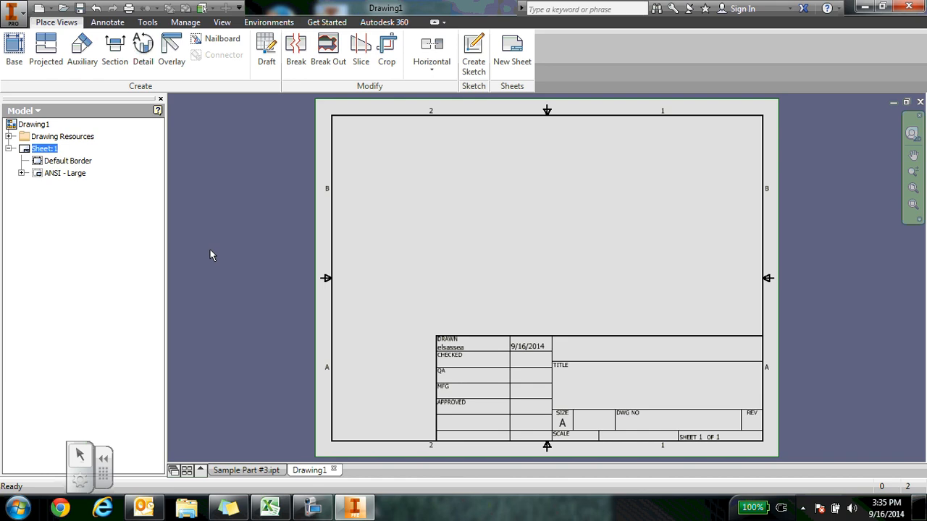
- Delete the ANSI - Large title block from the sheet
{"action": "left_click", "coordinate": [67, 177]}
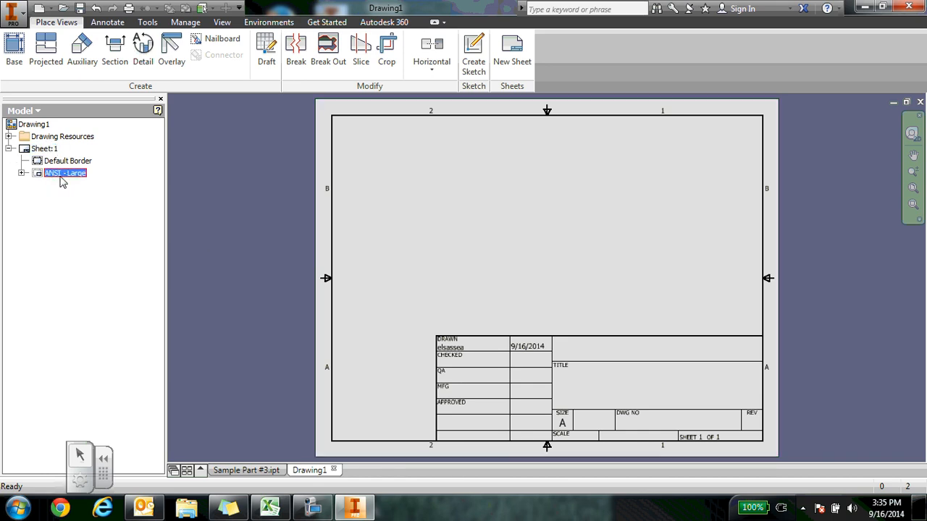
{"action": "right_click", "coordinate": [71, 177]}
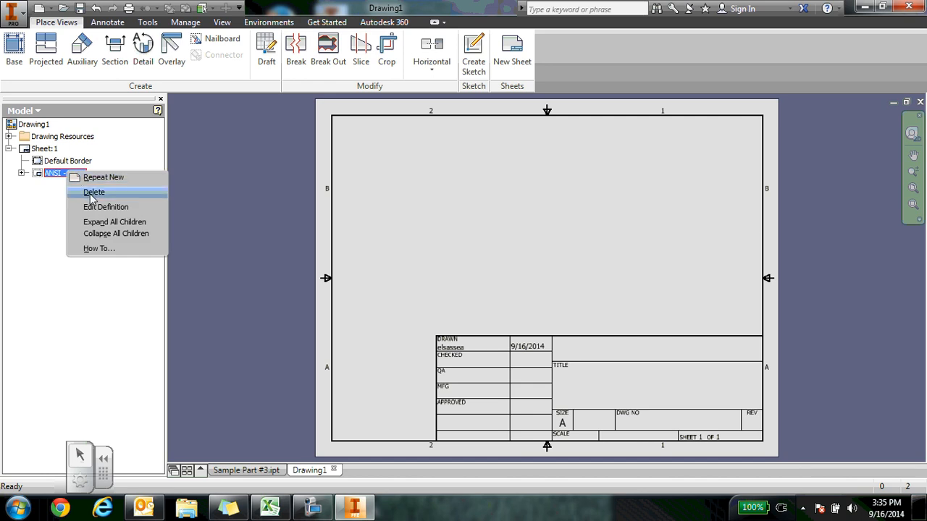
{"action": "left_click", "coordinate": [92, 194]}
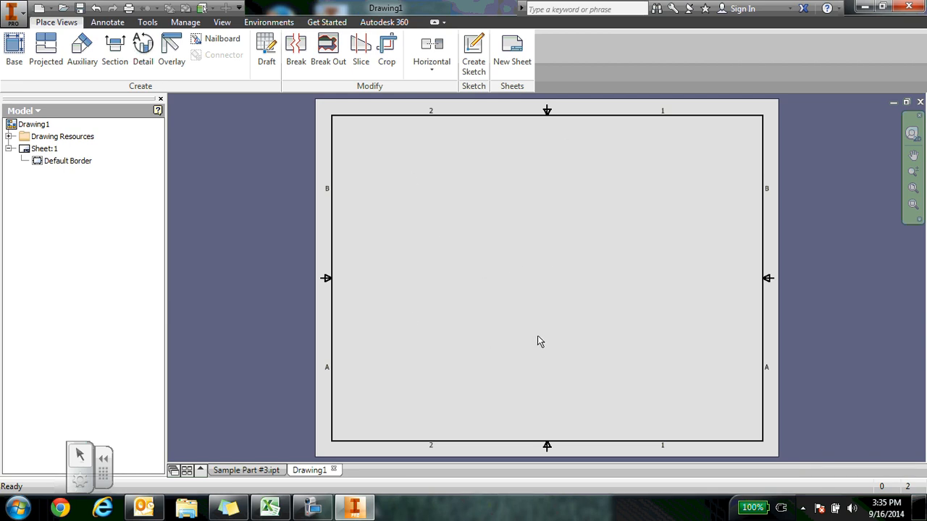
- Place a front base view of Sample Part #3.ipt at 1:1 scale in the sheet's lower-left area
{"action": "left_click", "coordinate": [14, 44]}
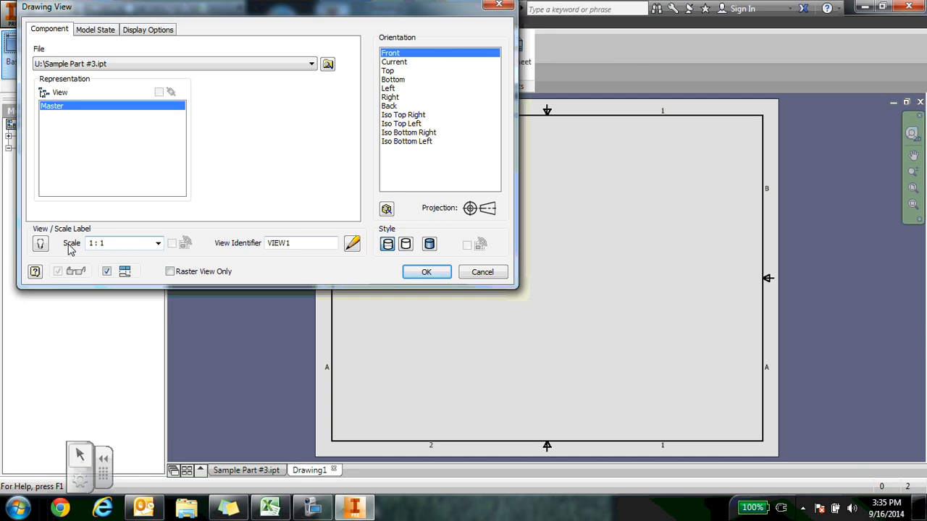
{"action": "left_click", "coordinate": [157, 246]}
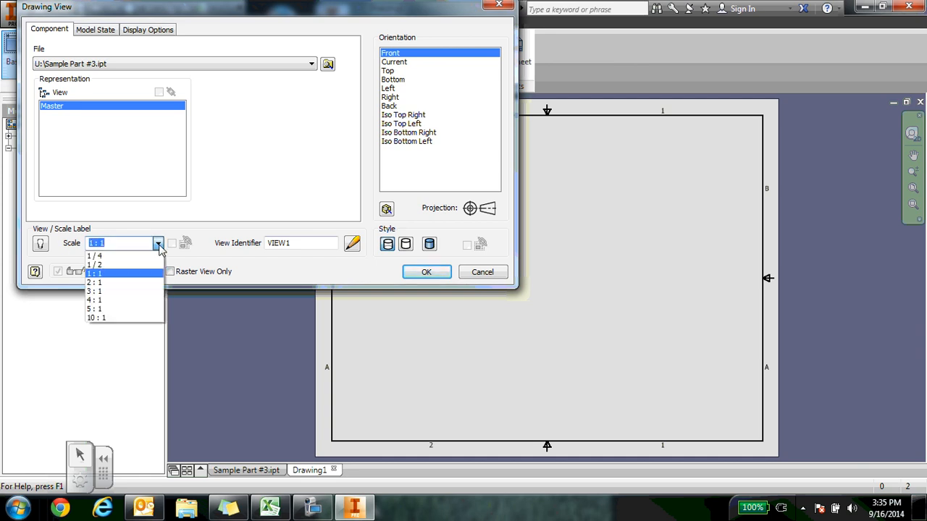
{"action": "left_click", "coordinate": [133, 276]}
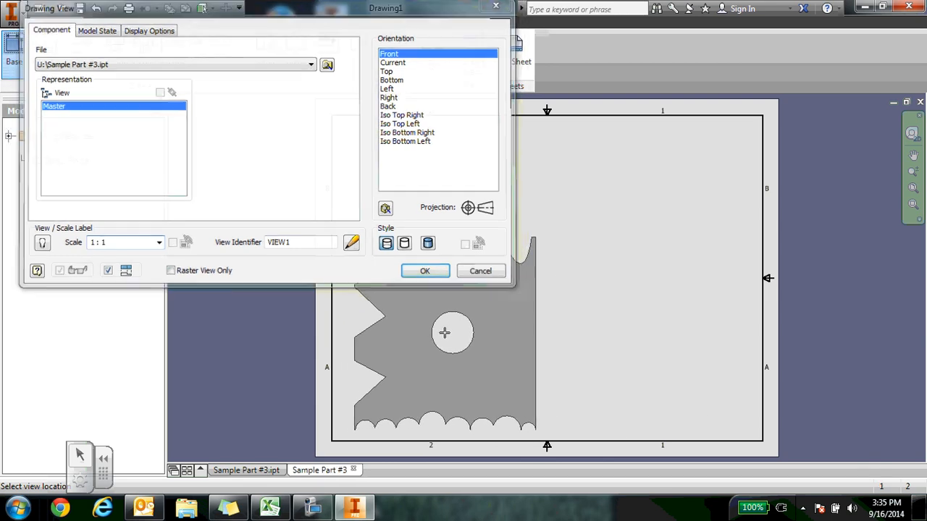
{"action": "left_click", "coordinate": [444, 333]}
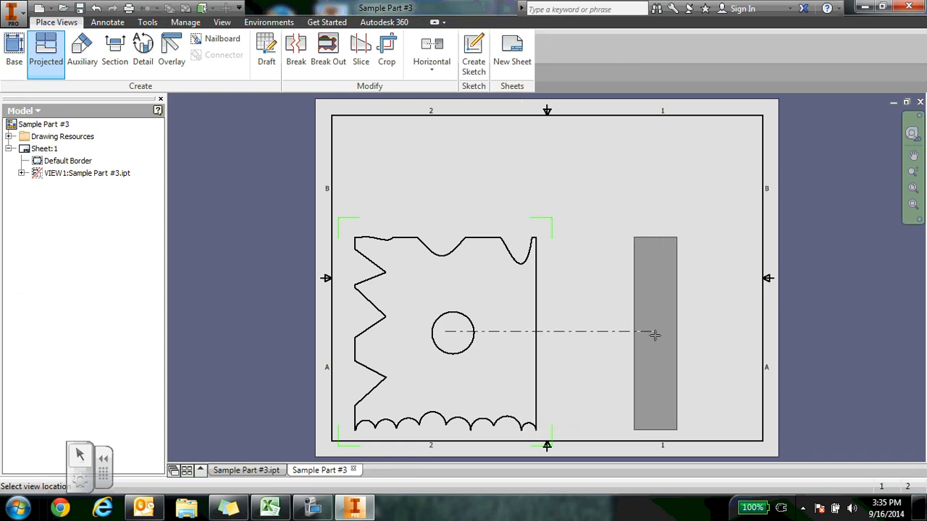
- Create projected views from the front view: a side view to its right and a top view above it
{"action": "left_click", "coordinate": [654, 334]}
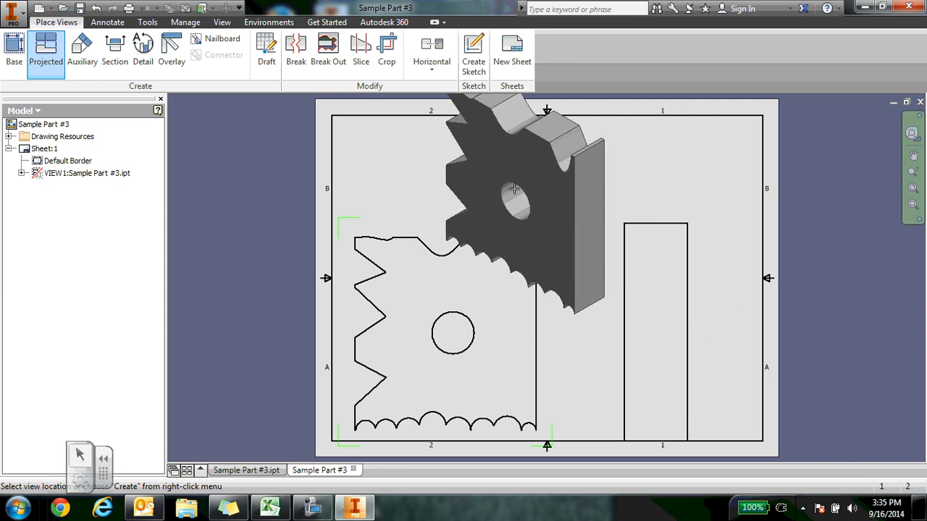
{"action": "left_click", "coordinate": [459, 169]}
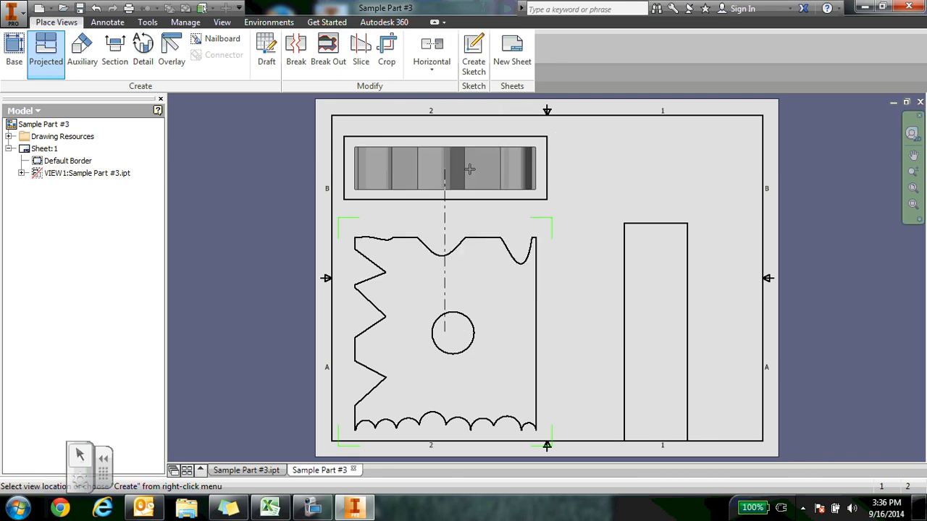
{"action": "right_click", "coordinate": [469, 169]}
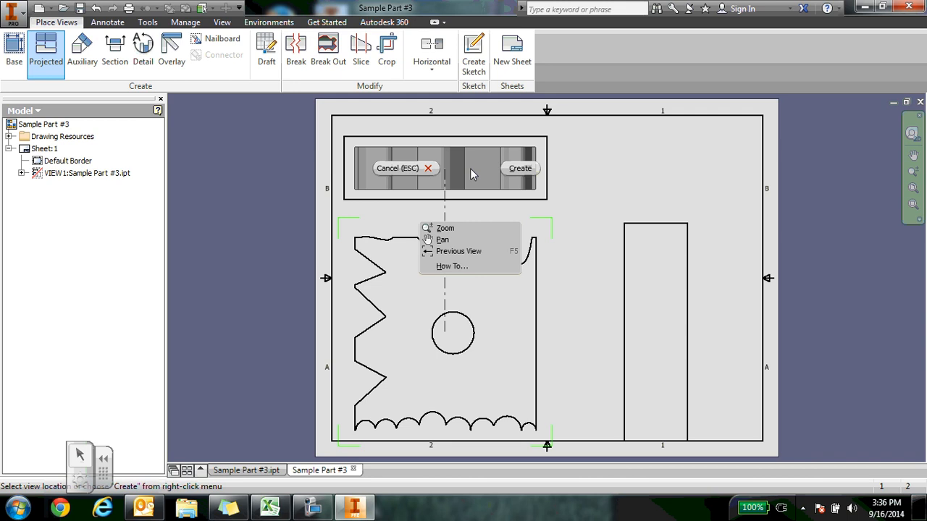
{"action": "left_click", "coordinate": [520, 168]}
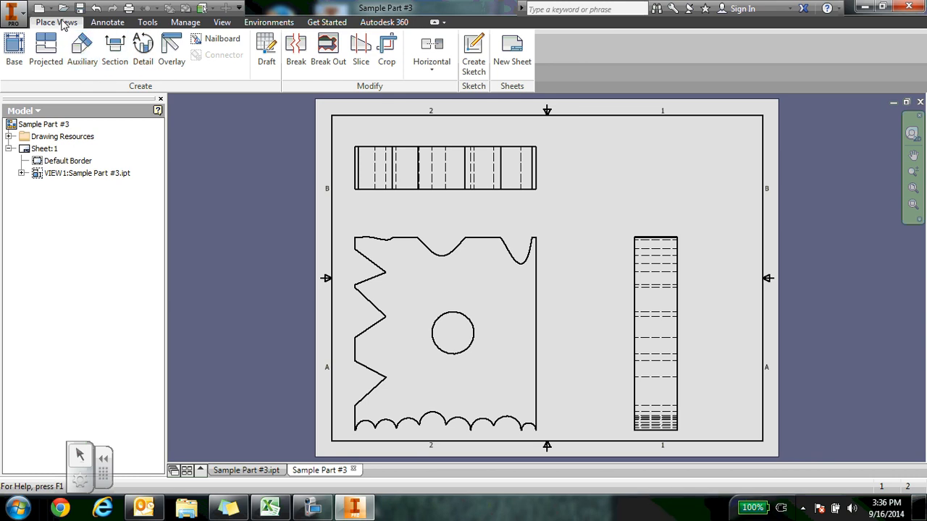
- Try to dimension the height along the front view's right vertical edge and undo the misplaced dimension
{"action": "left_click", "coordinate": [109, 23]}
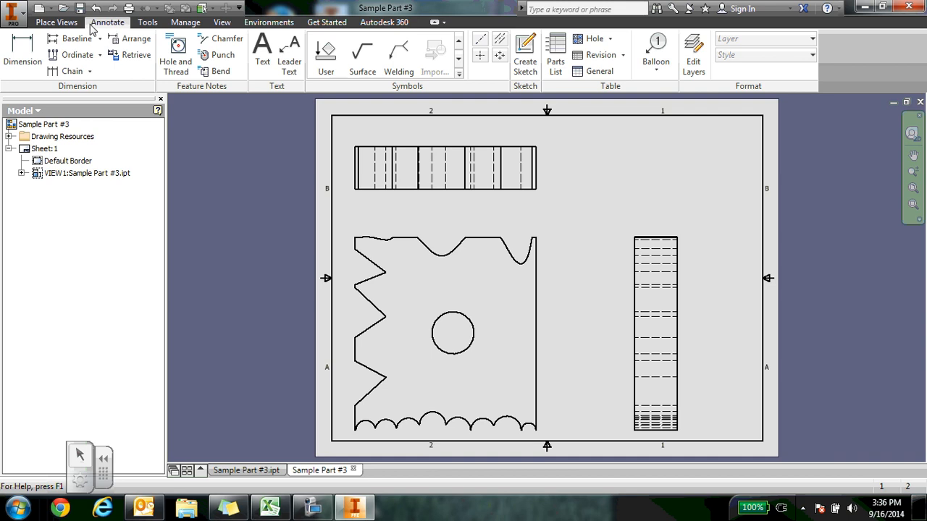
{"action": "left_click", "coordinate": [24, 62]}
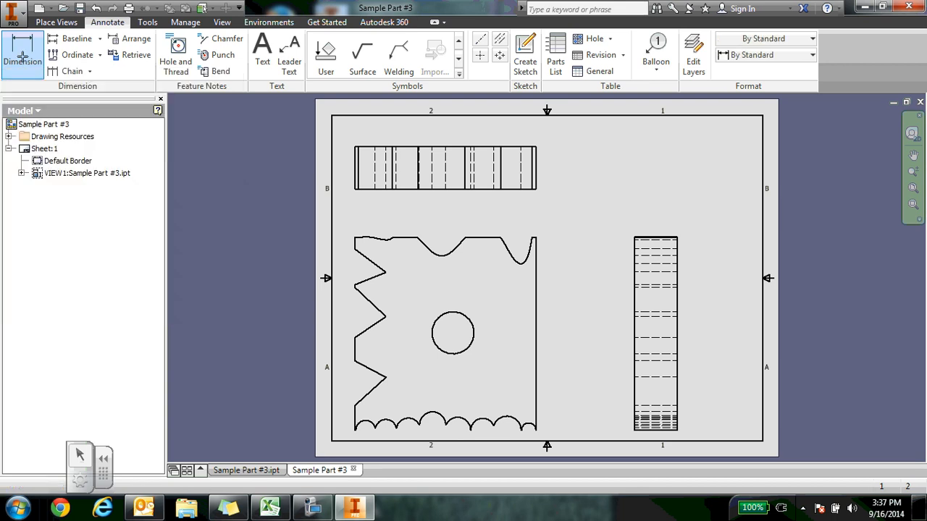
{"action": "left_click", "coordinate": [536, 336]}
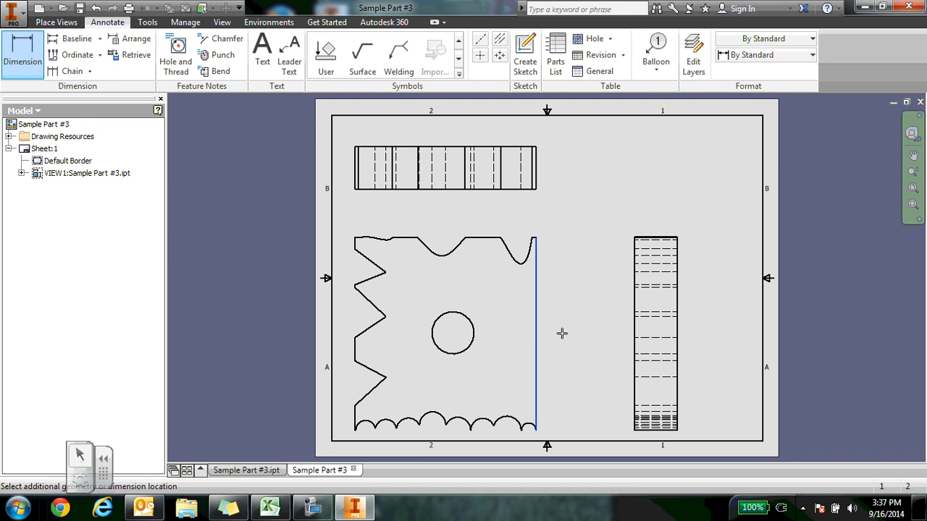
{"action": "key", "text": "Escape"}
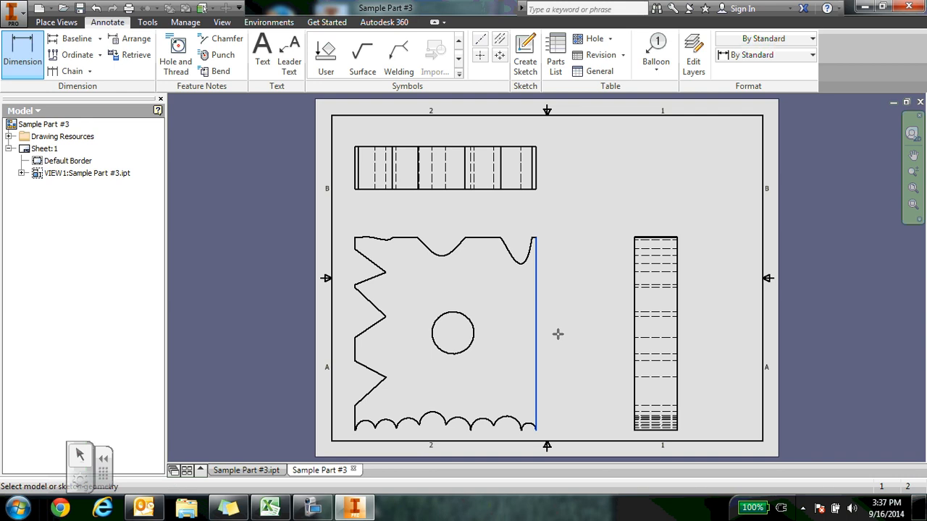
{"action": "left_click", "coordinate": [536, 336]}
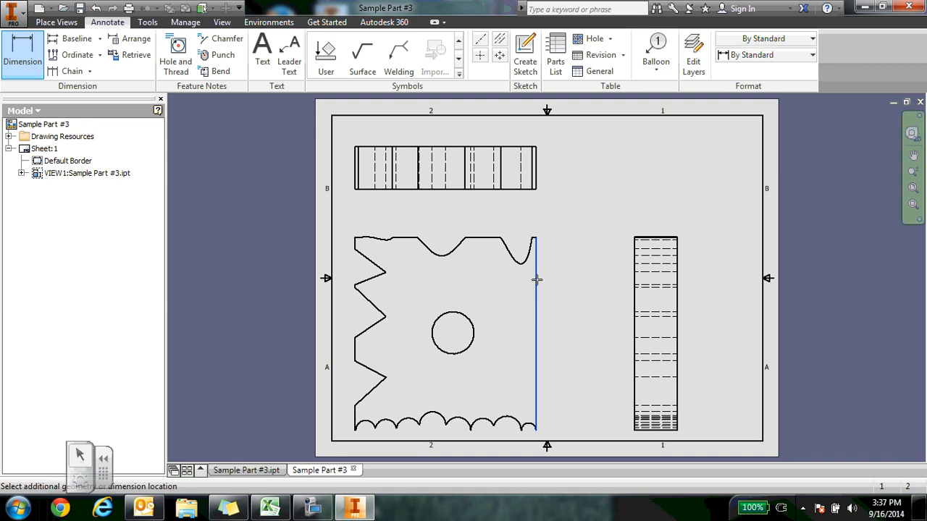
{"action": "left_click", "coordinate": [554, 257]}
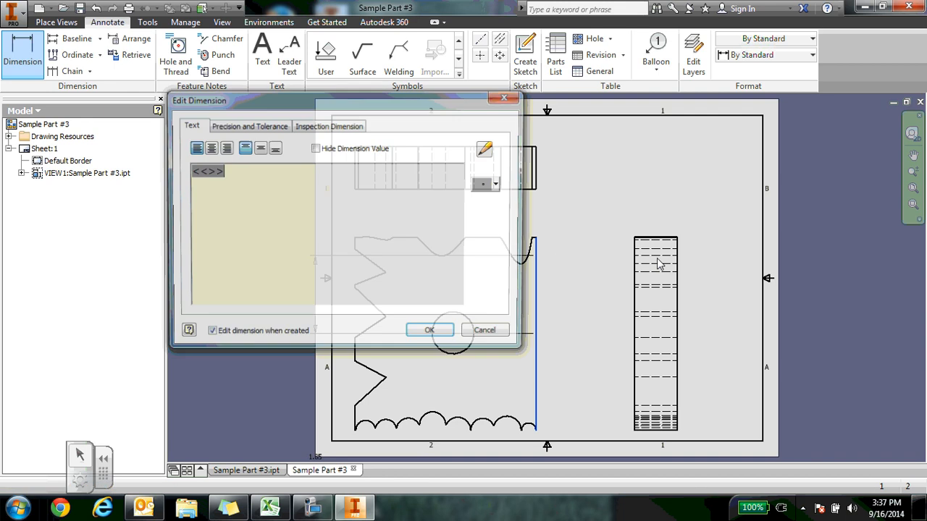
{"action": "left_click", "coordinate": [426, 330]}
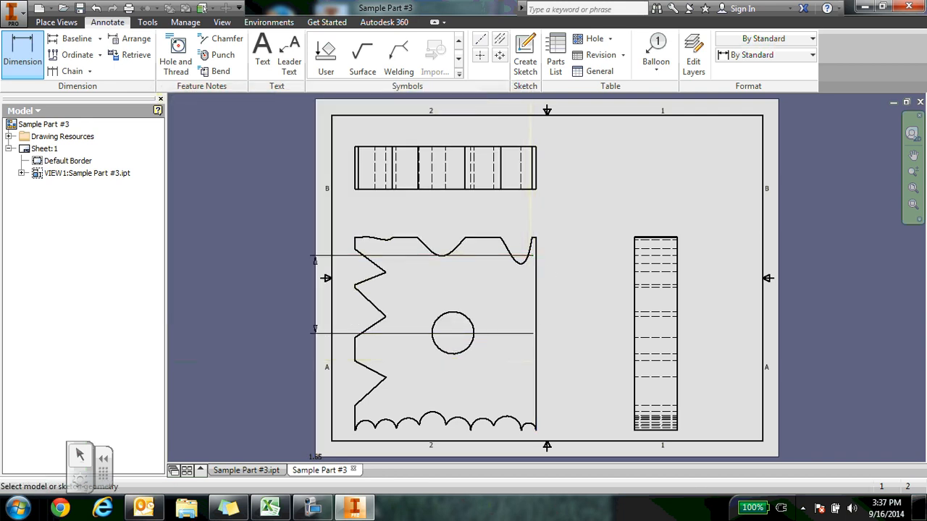
{"action": "key", "text": "Escape"}
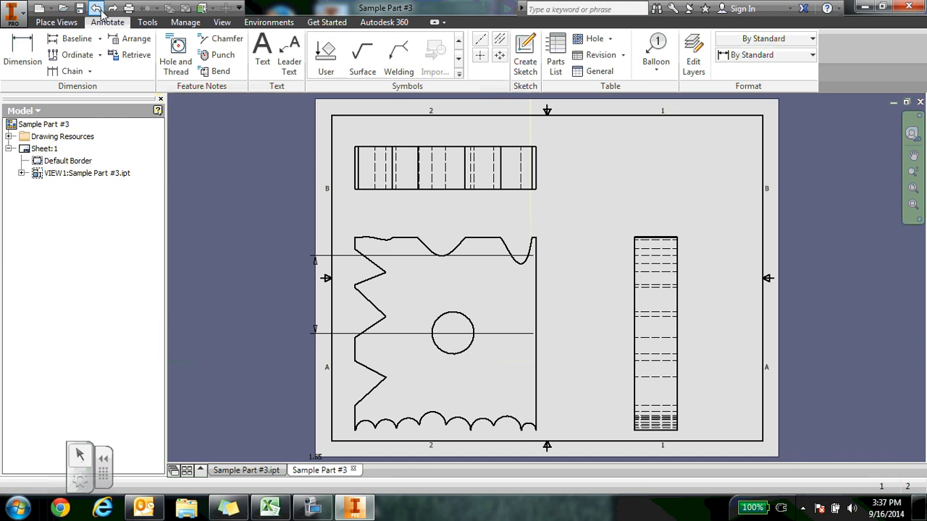
{"action": "left_click", "coordinate": [97, 8]}
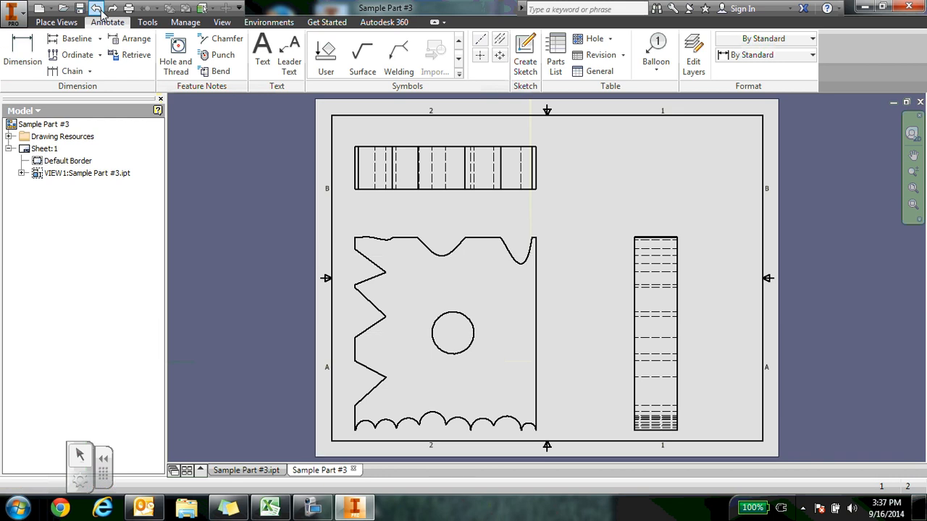
- Dimension the height of the front view's right vertical edge, placing the dimension just to the right of the view
{"action": "left_click", "coordinate": [22, 52]}
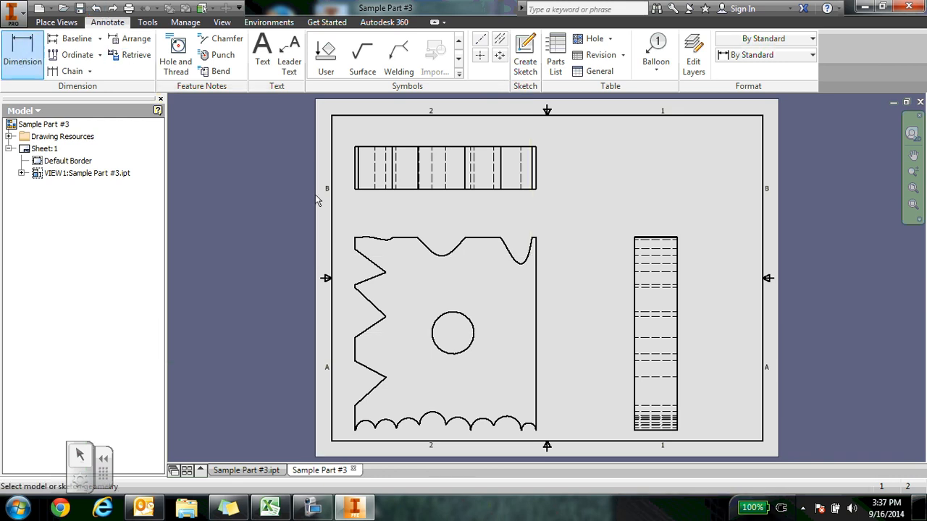
{"action": "left_click", "coordinate": [537, 308]}
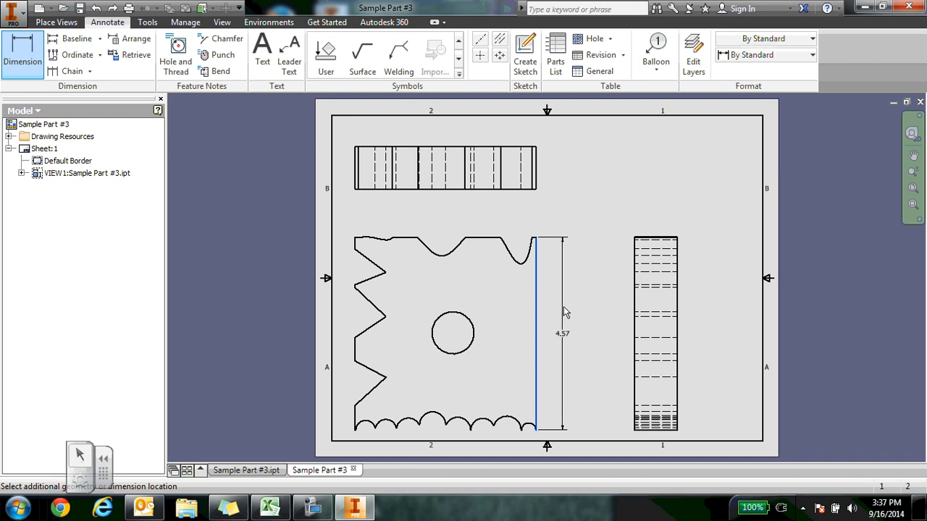
{"action": "left_click", "coordinate": [564, 308]}
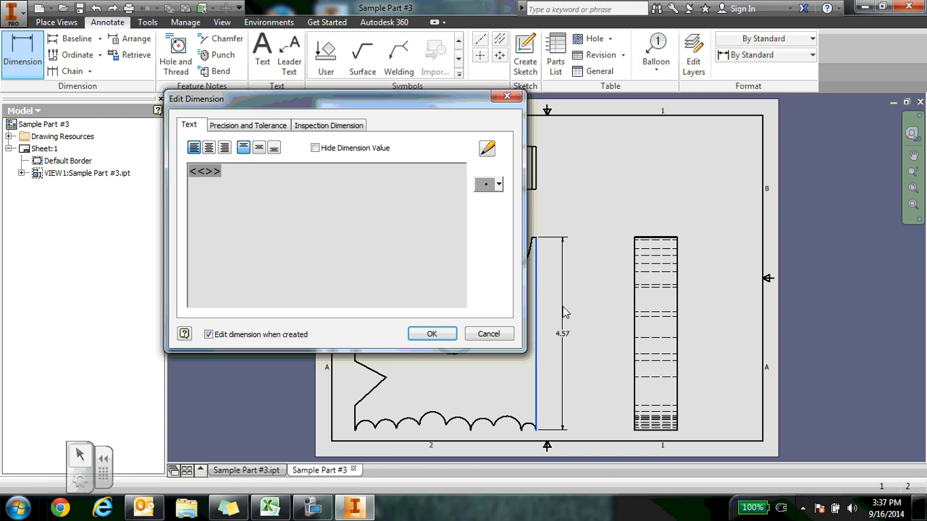
{"action": "left_click", "coordinate": [437, 333]}
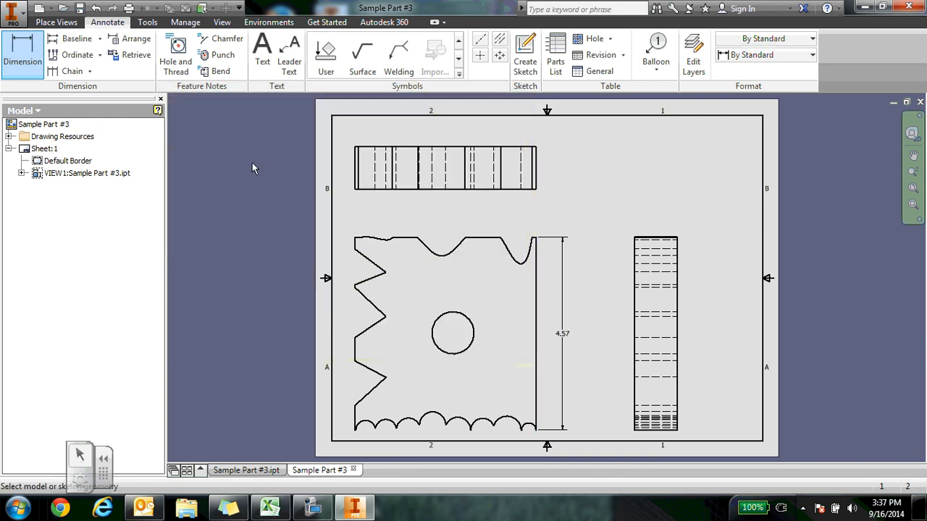
{"action": "left_click", "coordinate": [472, 332]}
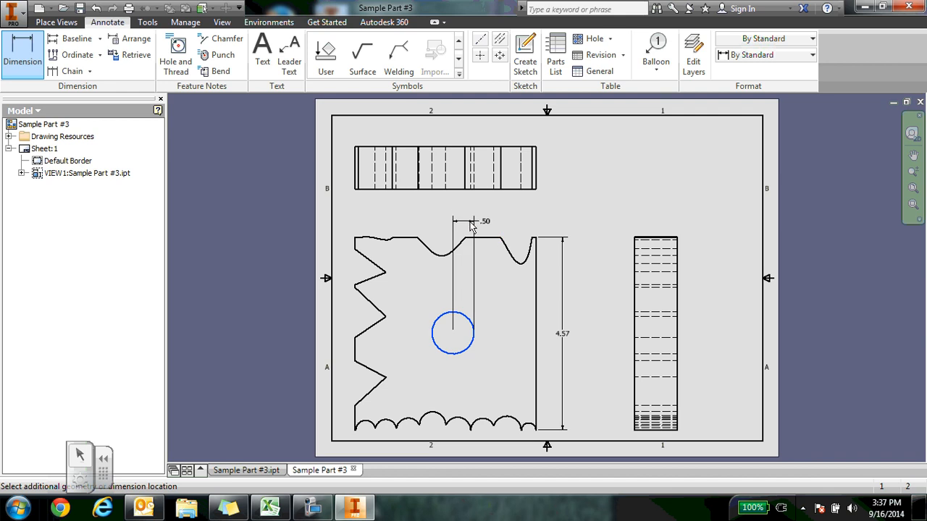
{"action": "left_click", "coordinate": [471, 222]}
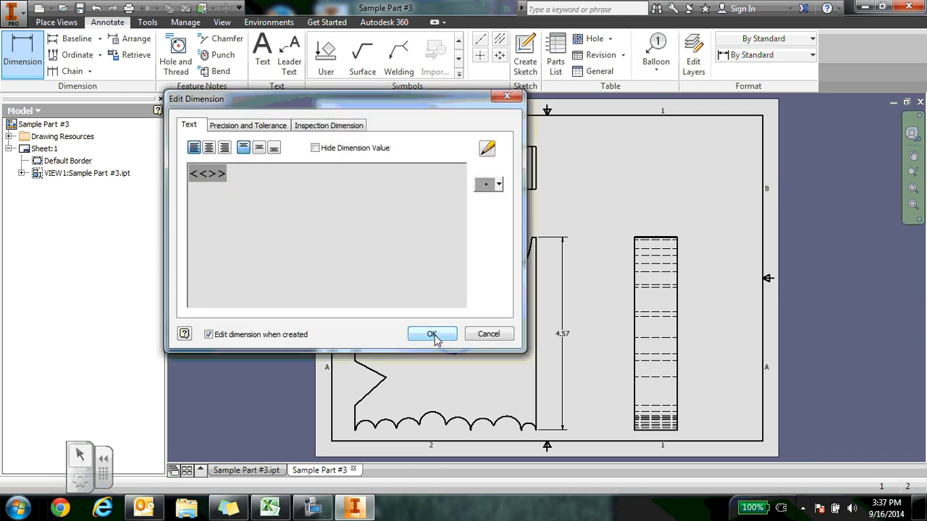
{"action": "left_click", "coordinate": [433, 334]}
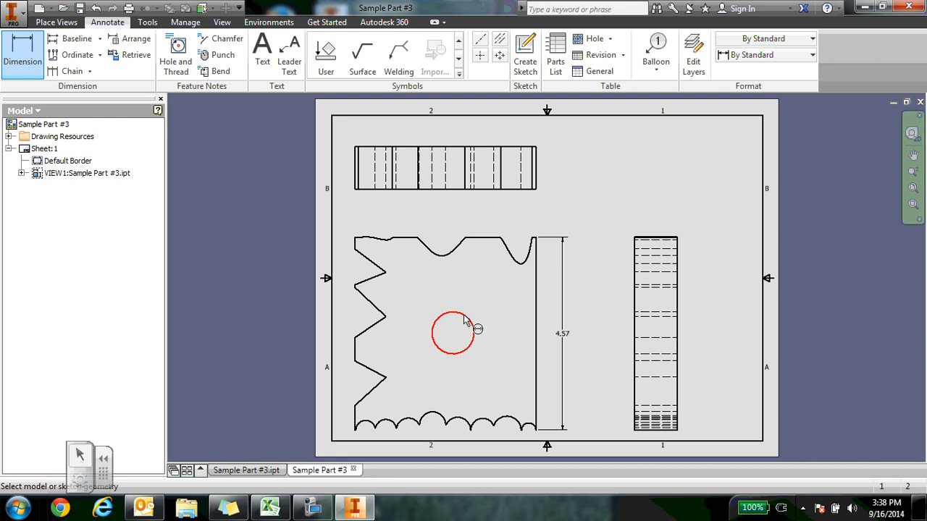
- Dimension the diameter of the hole in the front view, placing its leader text above the view's upper-right corner
{"action": "left_click", "coordinate": [465, 319]}
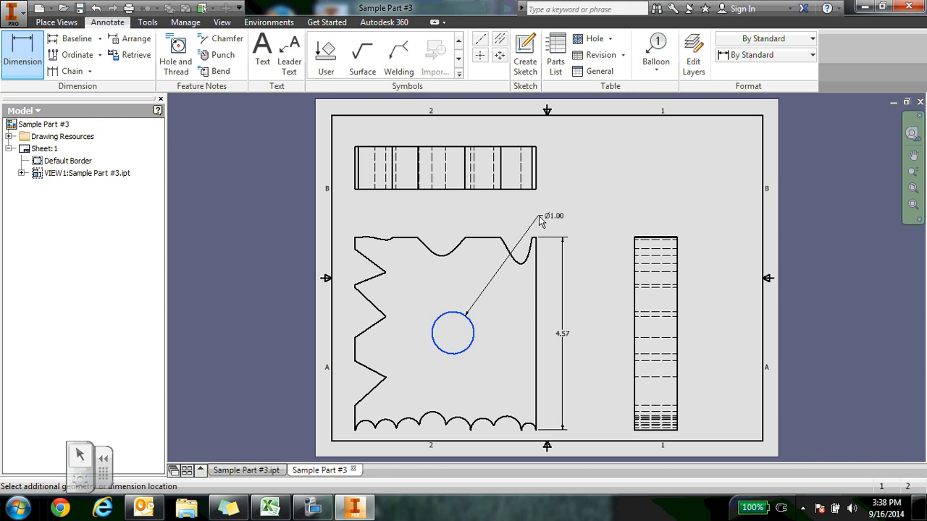
{"action": "left_click", "coordinate": [541, 221]}
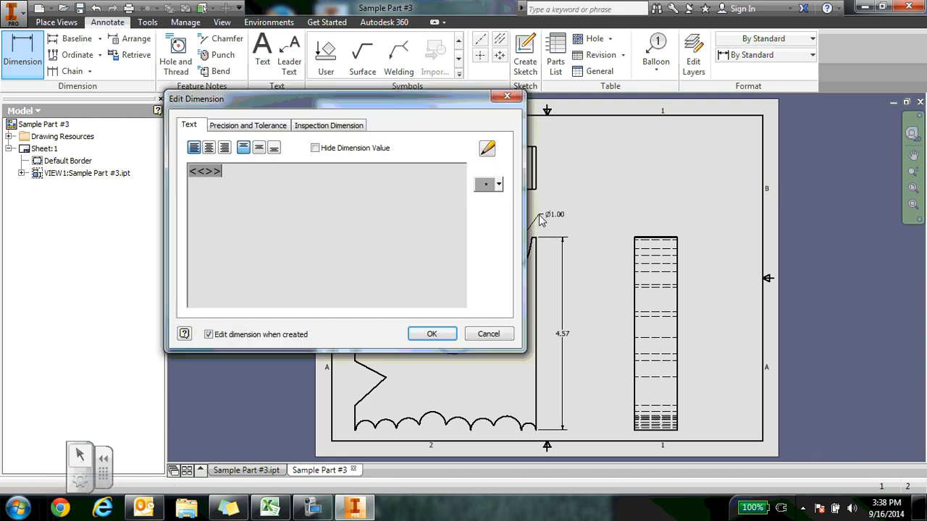
{"action": "left_click", "coordinate": [439, 337]}
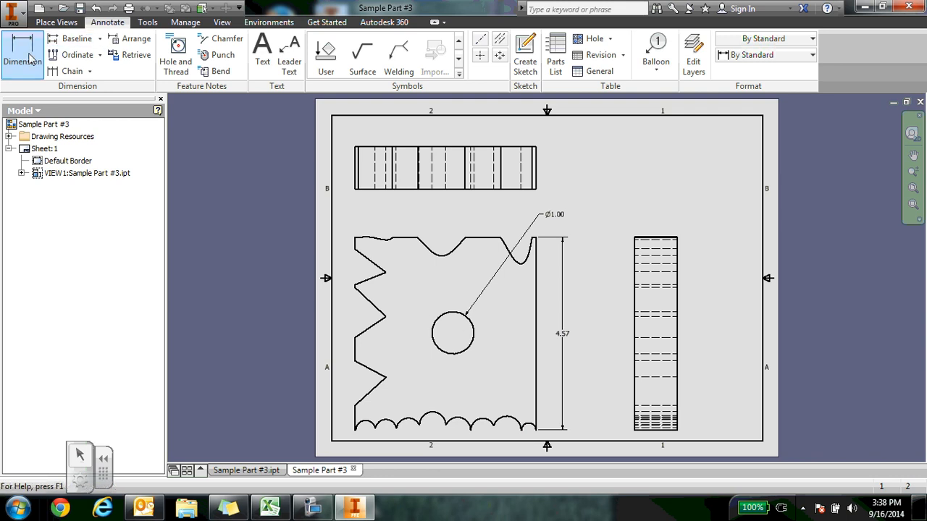
- Dimension the front view's overall width between its short lower-left edge and right vertical edge, placing the dimension below the view
{"action": "left_click", "coordinate": [356, 421]}
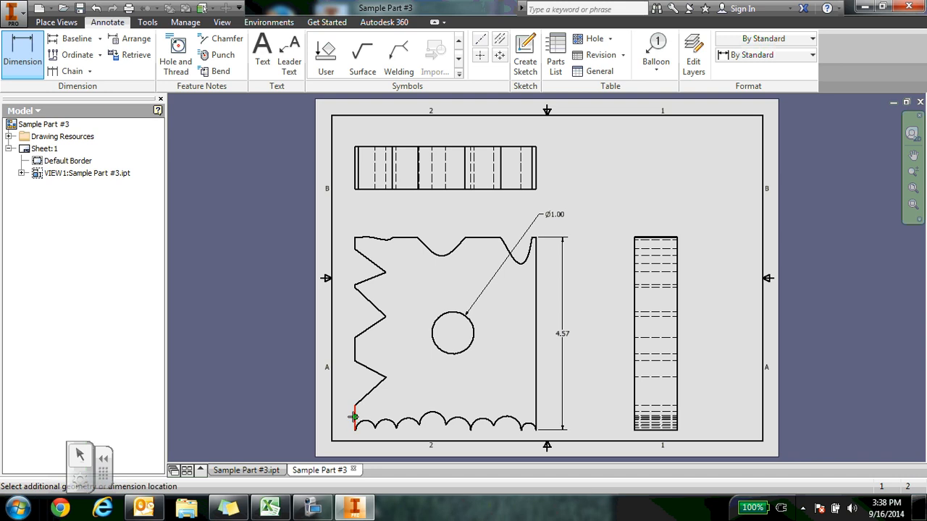
{"action": "left_click", "coordinate": [535, 418]}
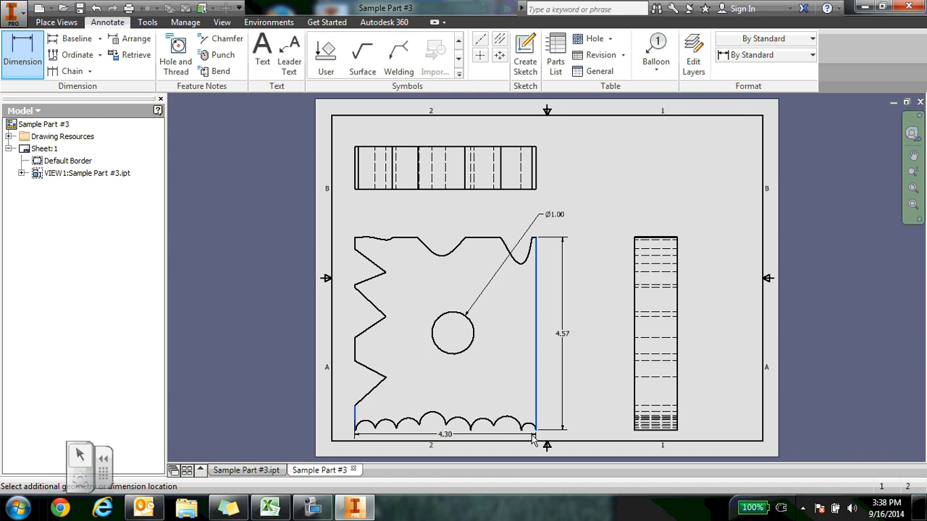
{"action": "left_click", "coordinate": [533, 442]}
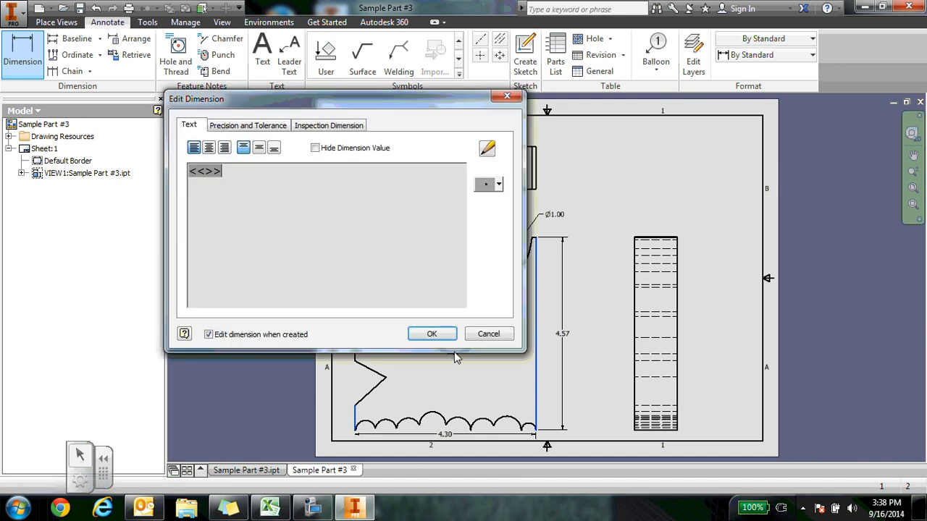
{"action": "left_click", "coordinate": [444, 336]}
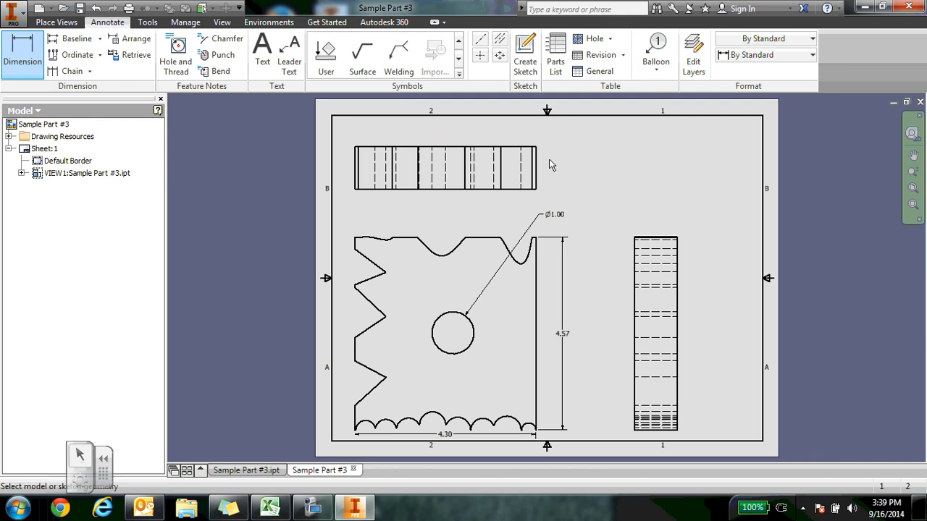
- Dimension the part's thickness along the top view's right edge, placing the dimension to the right of the view
{"action": "left_click", "coordinate": [536, 178]}
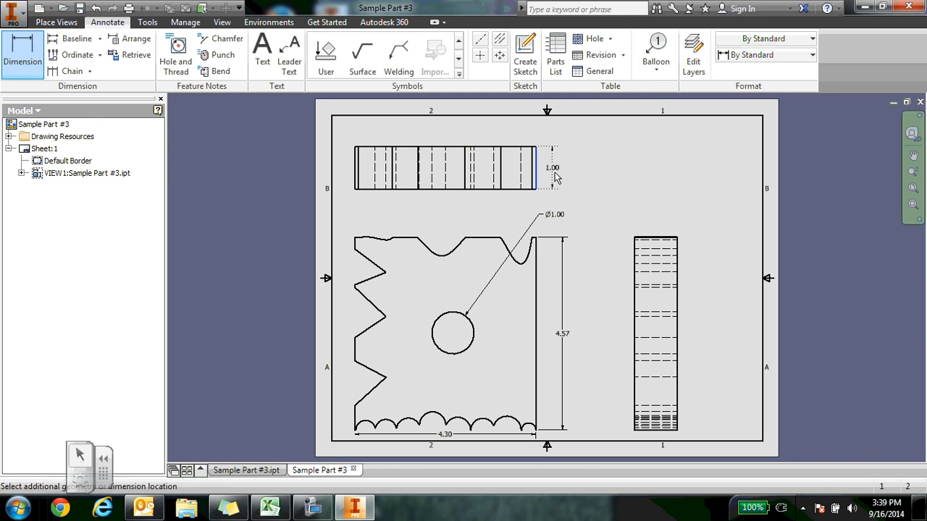
{"action": "left_click", "coordinate": [556, 178]}
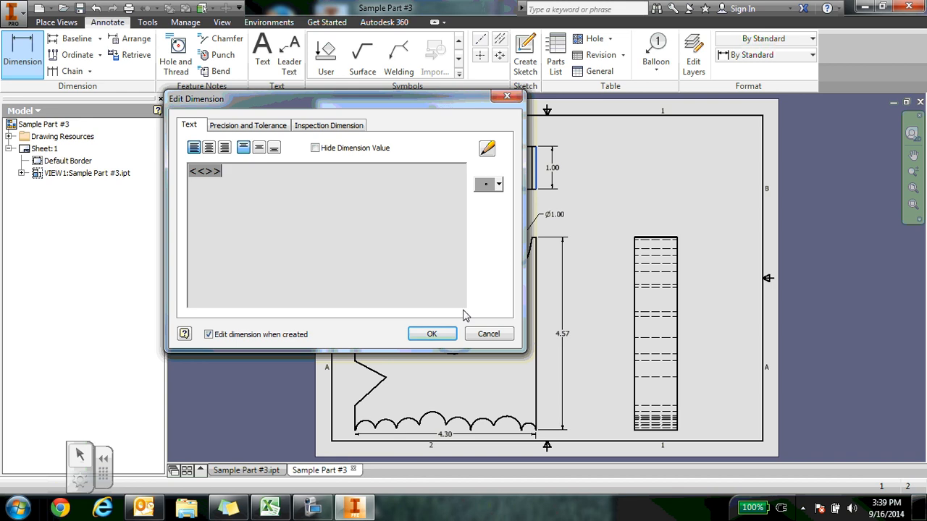
{"action": "left_click", "coordinate": [432, 334]}
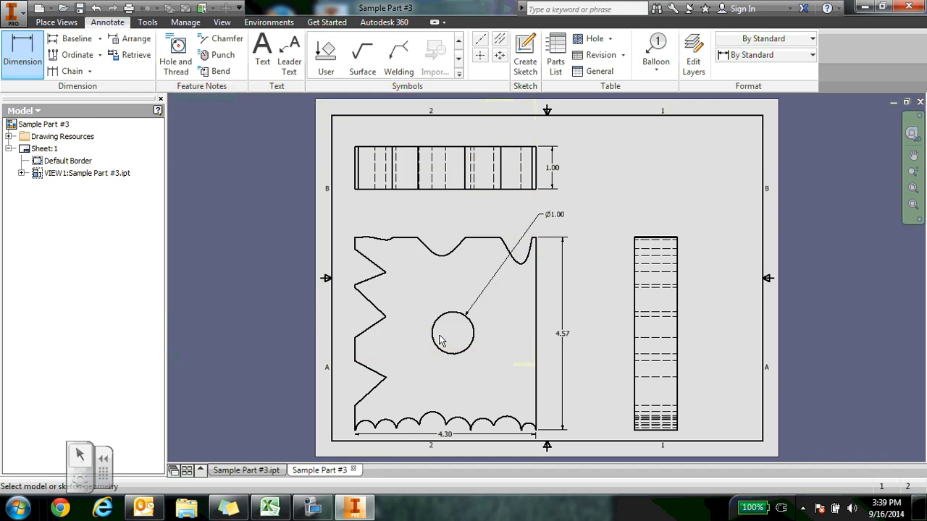
{"action": "left_click", "coordinate": [636, 353]}
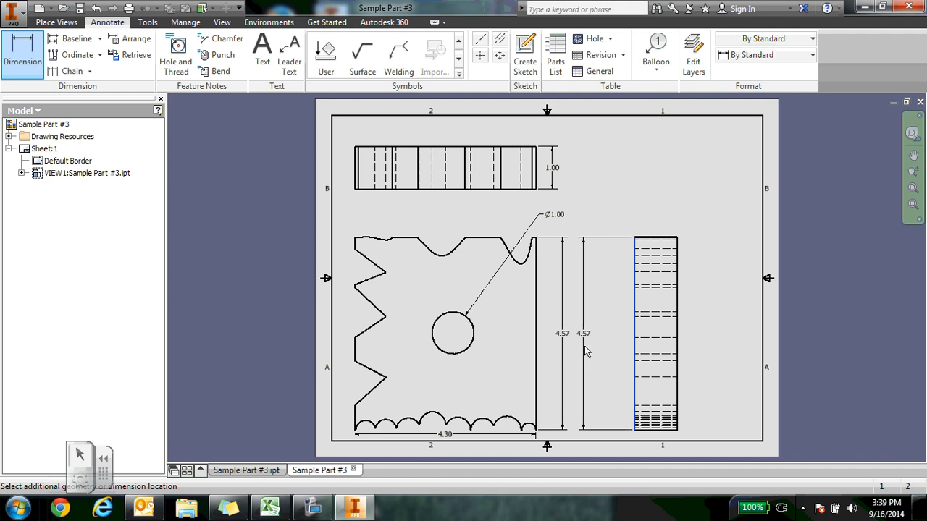
{"action": "right_click", "coordinate": [584, 346]}
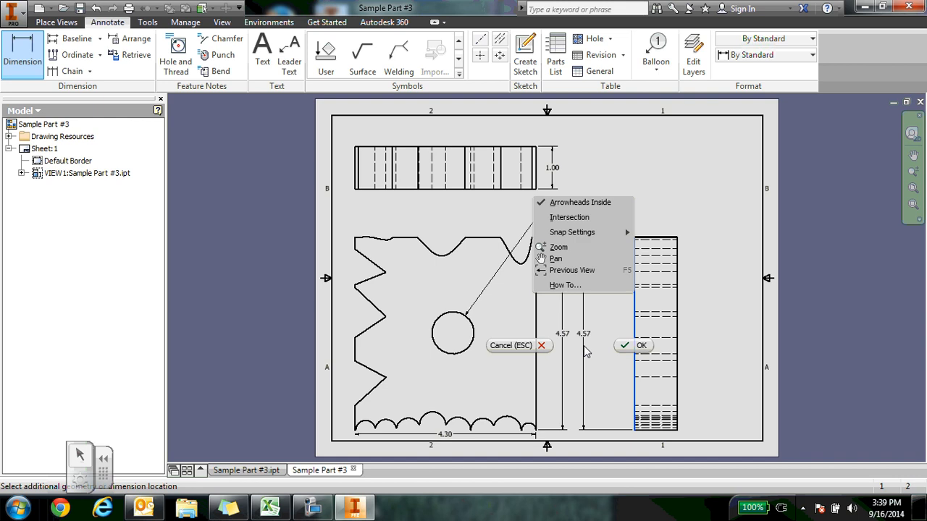
{"action": "left_click", "coordinate": [540, 349]}
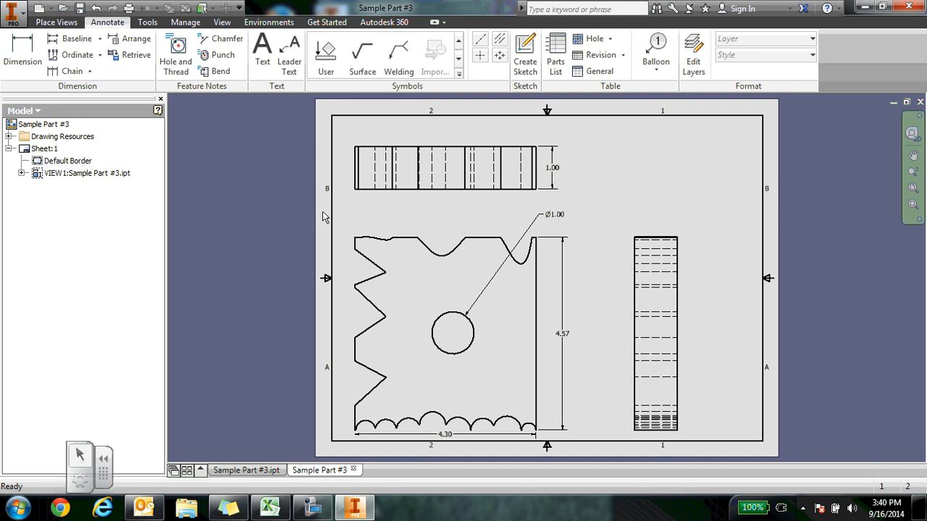
- Save the drawing as Sample Part #3 Orthographic in Inventor Drawing (*.idw) format on User Drive (U:)
{"action": "left_click", "coordinate": [8, 15]}
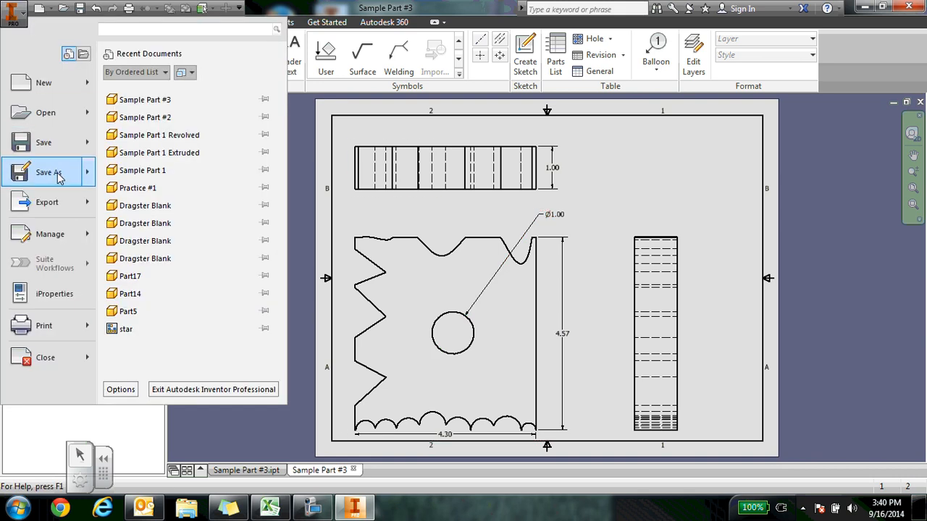
{"action": "left_click", "coordinate": [60, 177]}
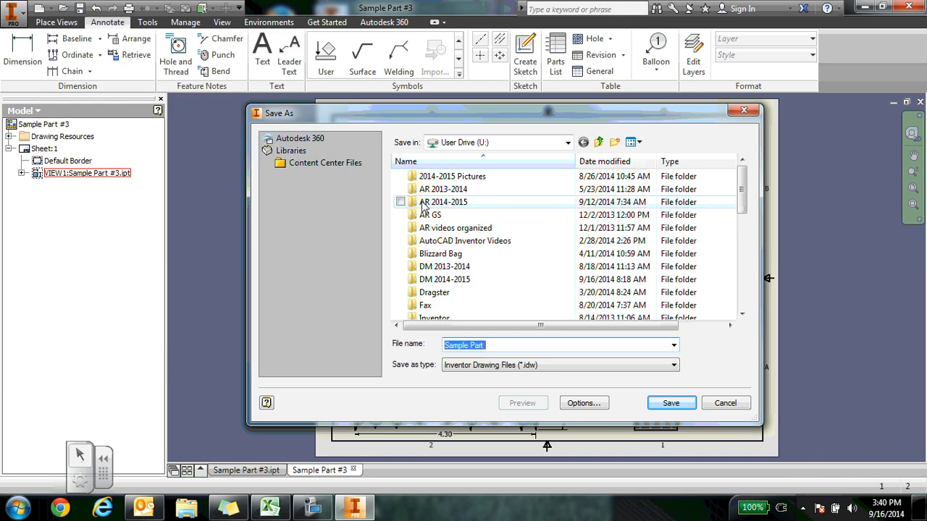
{"action": "left_click", "coordinate": [511, 344]}
{"action": "type", "text": "#3 "}
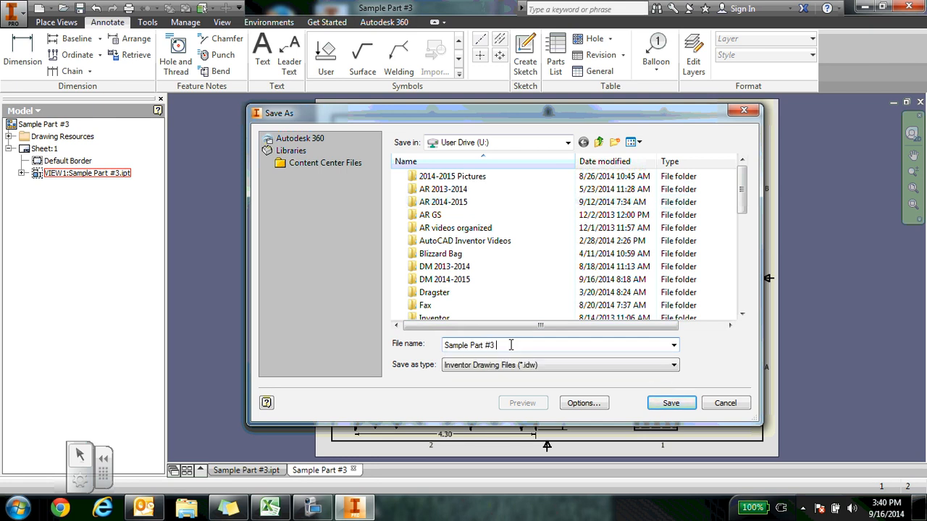
{"action": "type", "text": "Orthographic"}
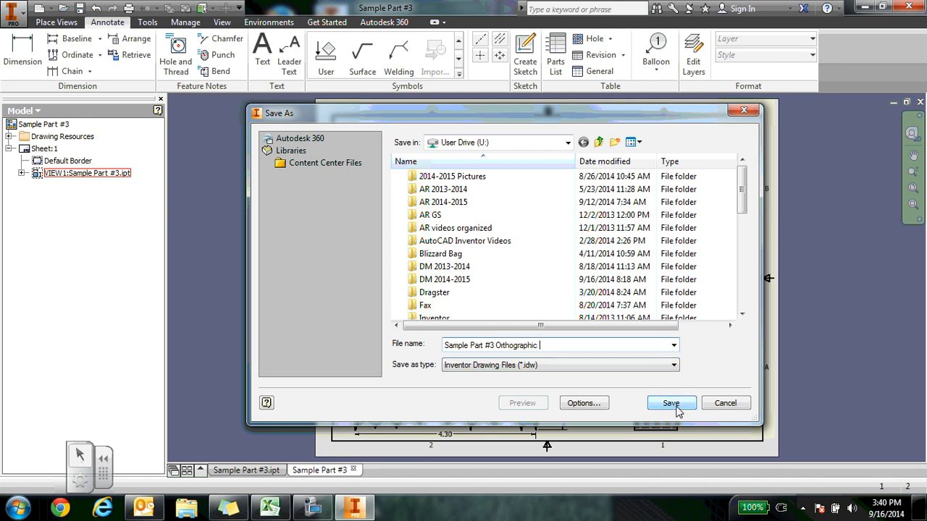
{"action": "key", "text": "Tab"}
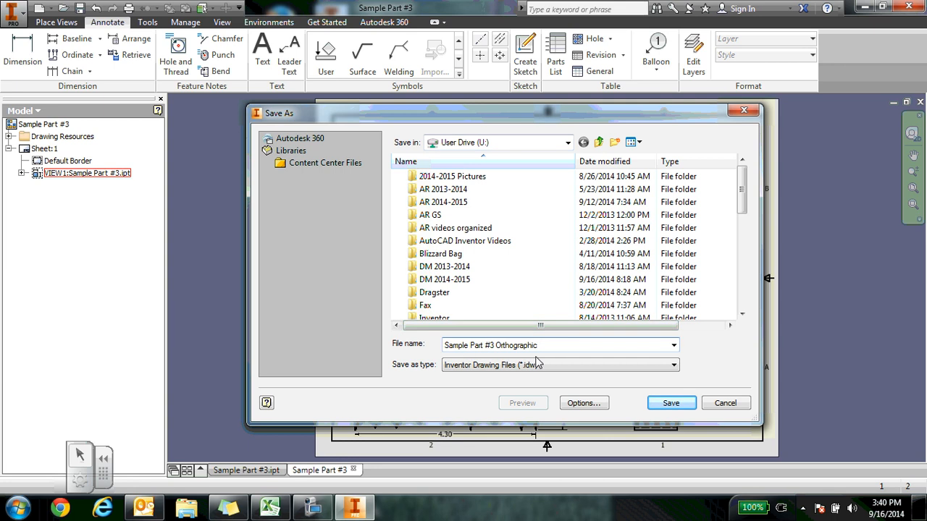
{"action": "left_click", "coordinate": [657, 403]}
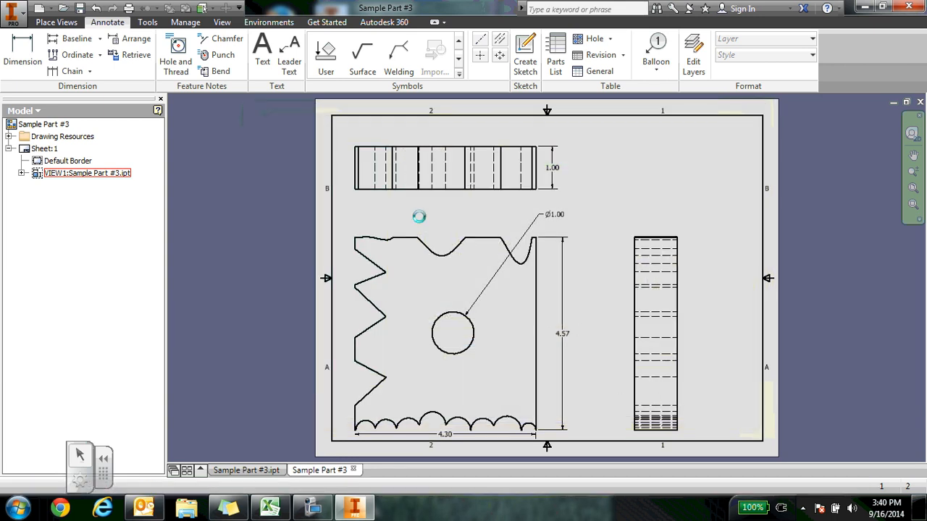
- Print one copy of the current drawing sheet at Model 1:1 scale on the \\harrisonfs01\GTT1-HP4250 printer
{"action": "left_click", "coordinate": [13, 11]}
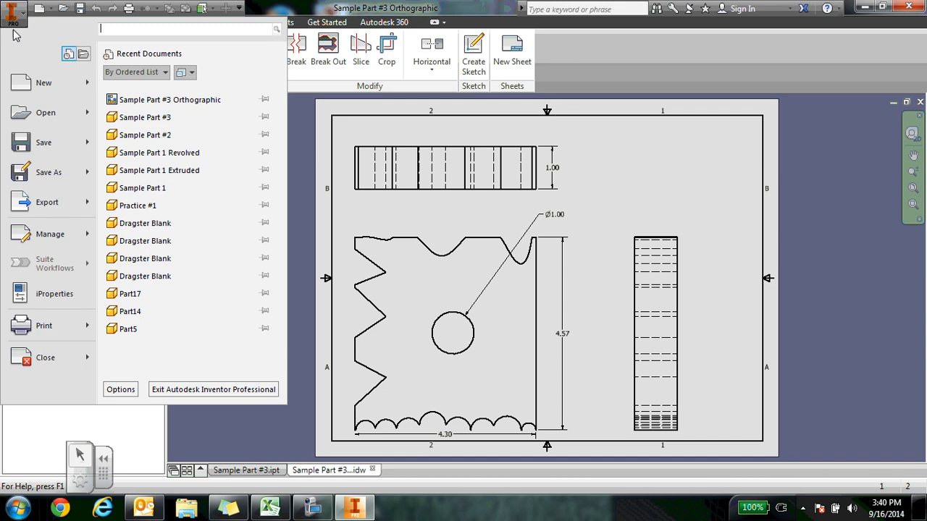
{"action": "left_click", "coordinate": [63, 324]}
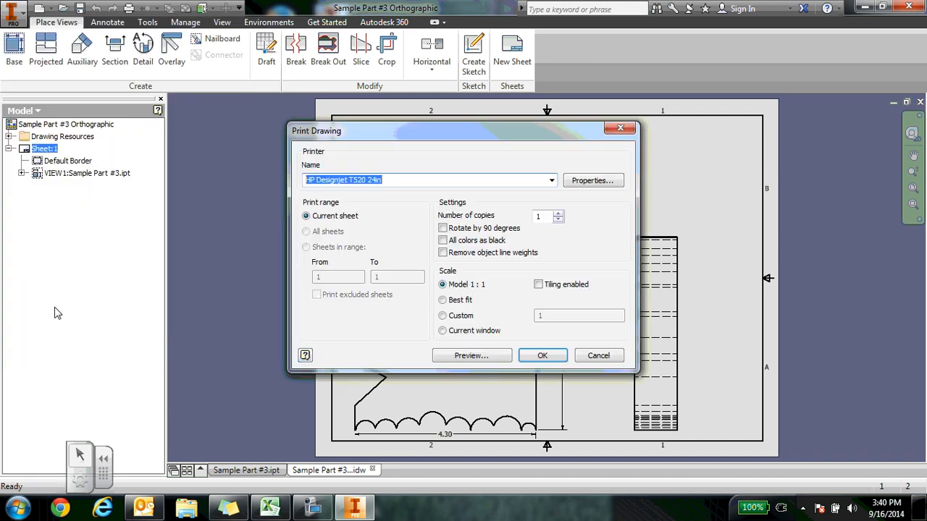
{"action": "left_click", "coordinate": [553, 182]}
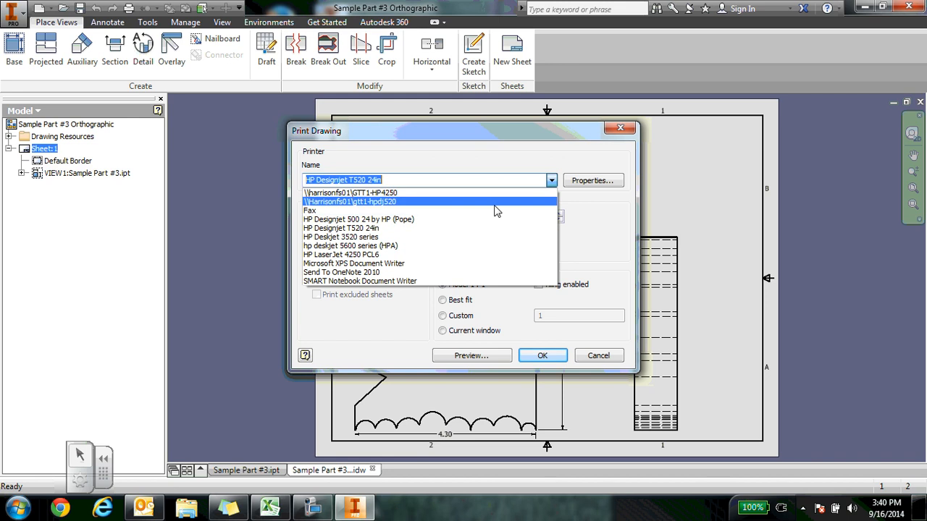
{"action": "left_click", "coordinate": [495, 193]}
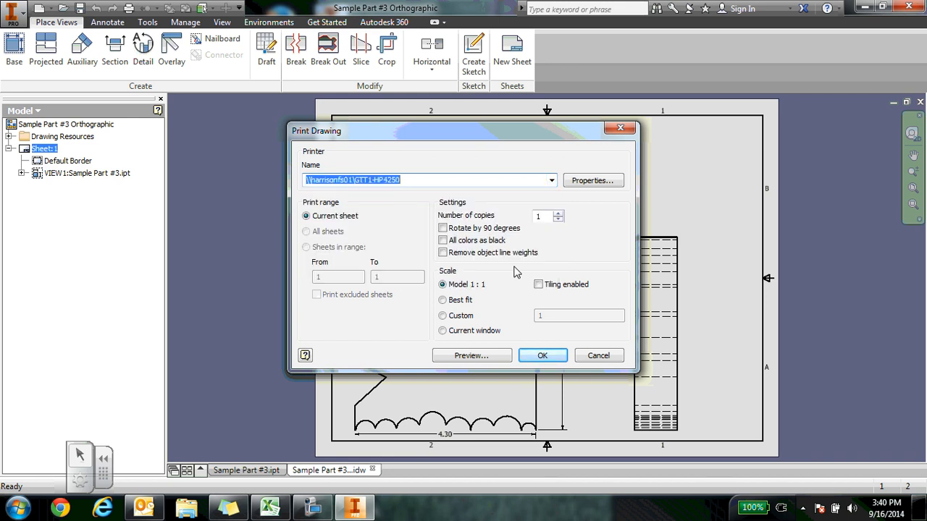
{"action": "left_click", "coordinate": [544, 357]}
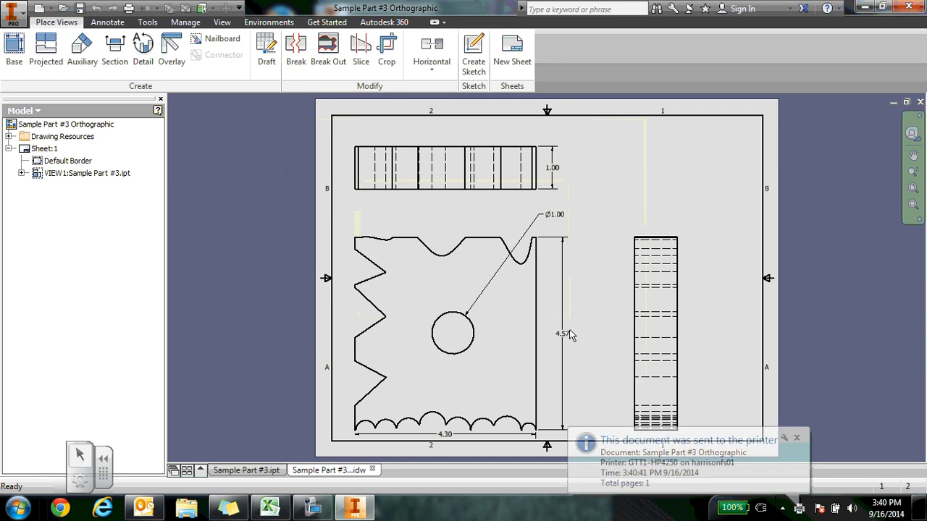
{"action": "left_click", "coordinate": [797, 440]}
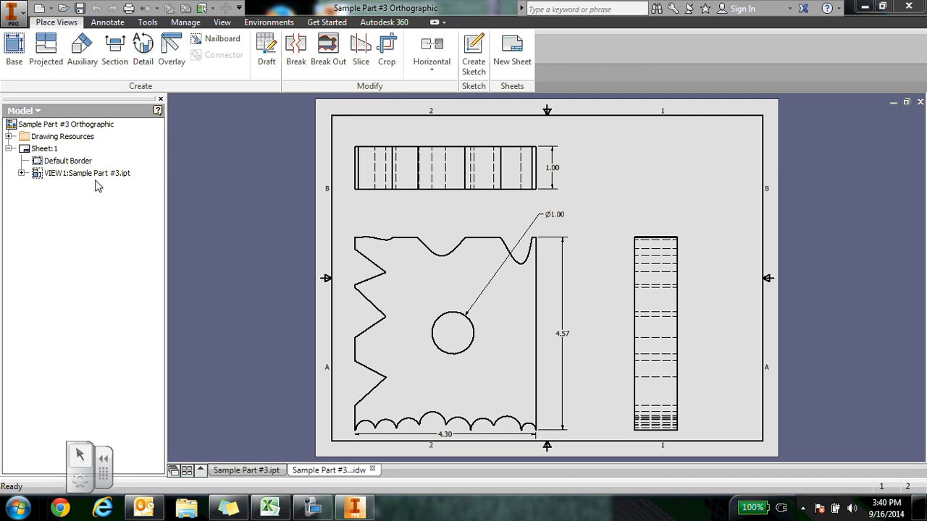
- Check the size setting of Sheet:1 in the sheet's format properties, keeping size A
{"action": "right_click", "coordinate": [48, 151]}
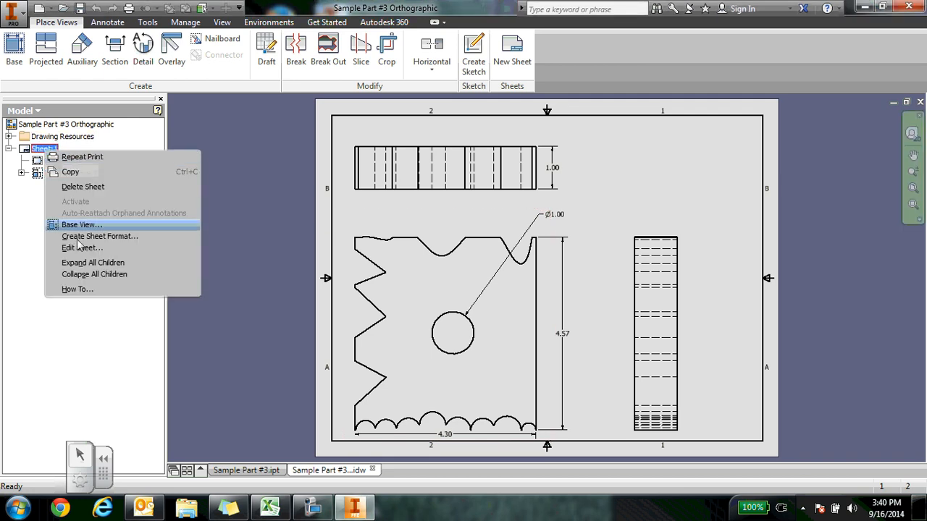
{"action": "left_click", "coordinate": [81, 248]}
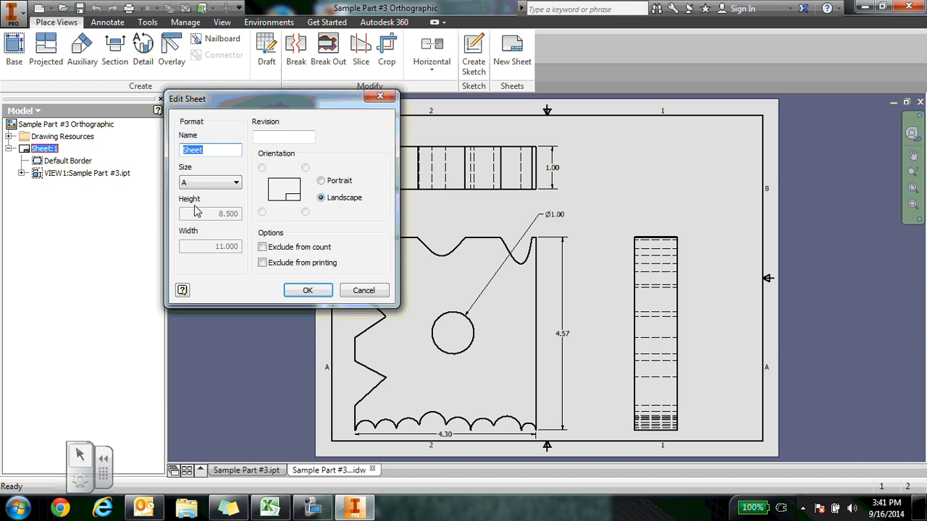
{"action": "left_click", "coordinate": [202, 184]}
{"action": "left_click", "coordinate": [205, 196]}
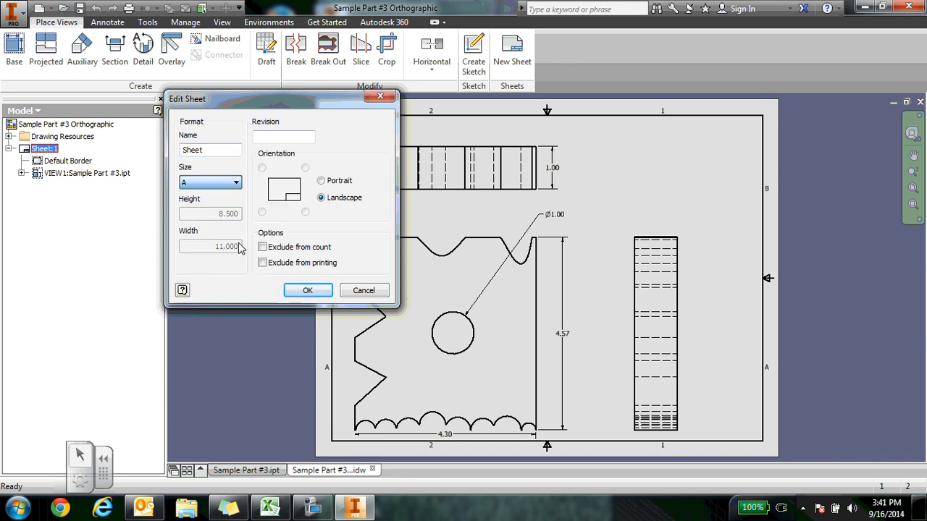
{"action": "left_click", "coordinate": [279, 289]}
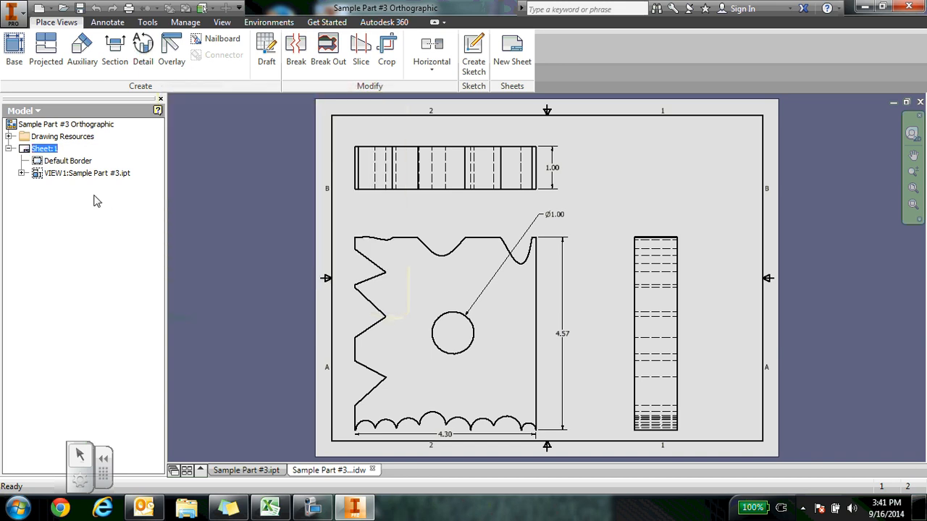